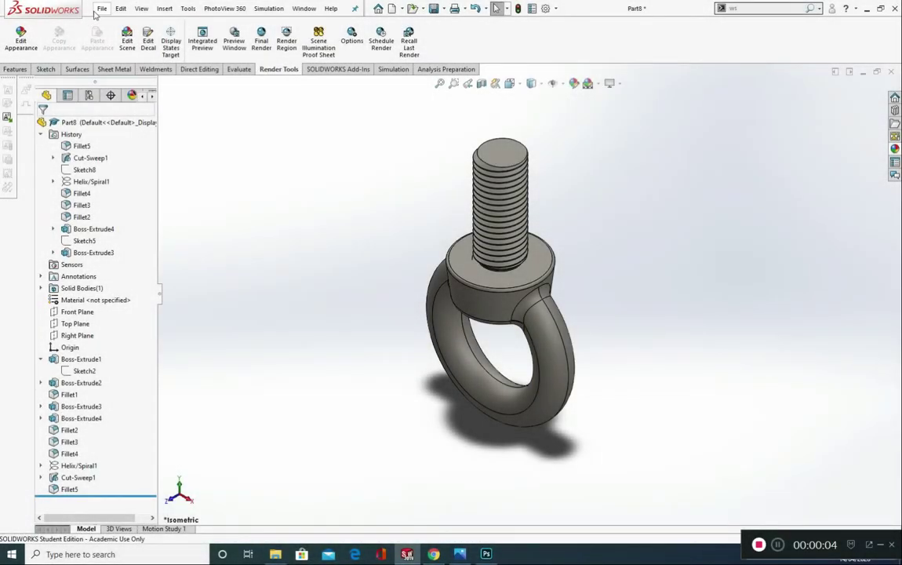
Step: Create a new part document
{"action": "left_click", "coordinate": [99, 8]}
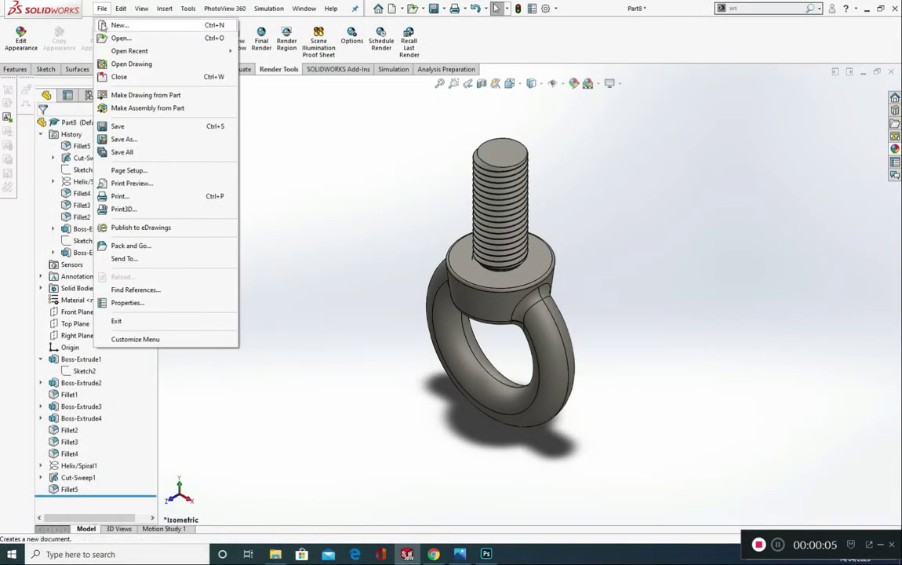
{"action": "left_click", "coordinate": [141, 22]}
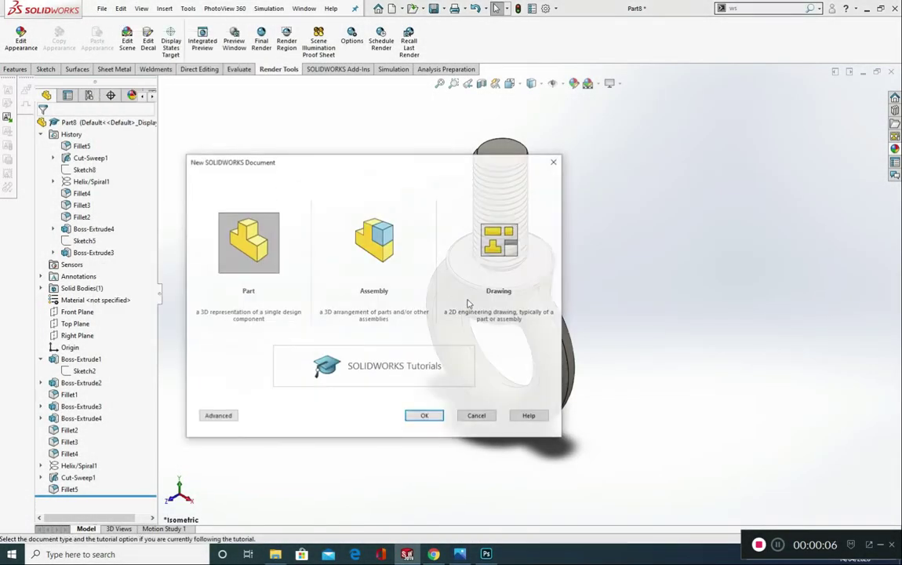
{"action": "left_click", "coordinate": [424, 416]}
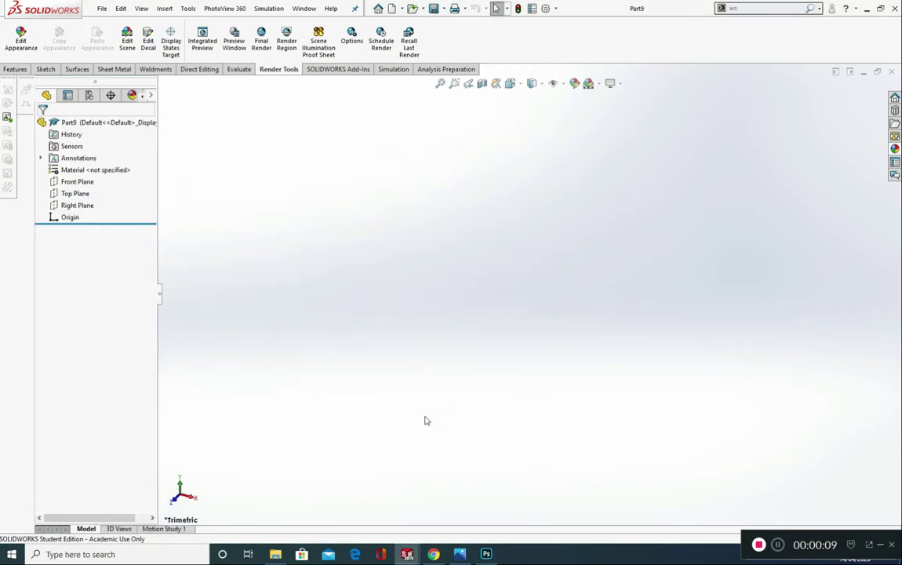
Step: Sketch a circle about 93 mm in diameter on the Top Plane, centred on the origin
{"action": "left_click", "coordinate": [77, 193]}
{"action": "left_click", "coordinate": [139, 177]}
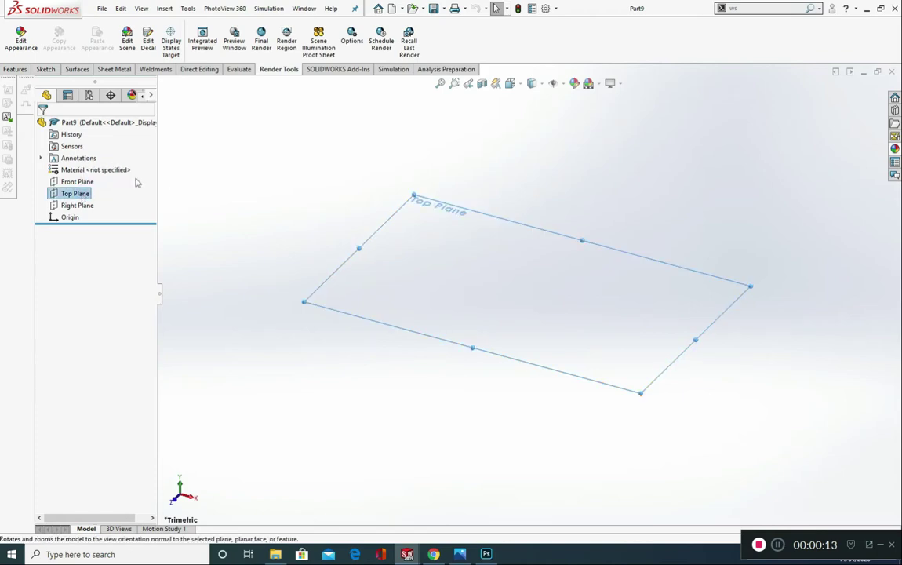
{"action": "left_click", "coordinate": [45, 69]}
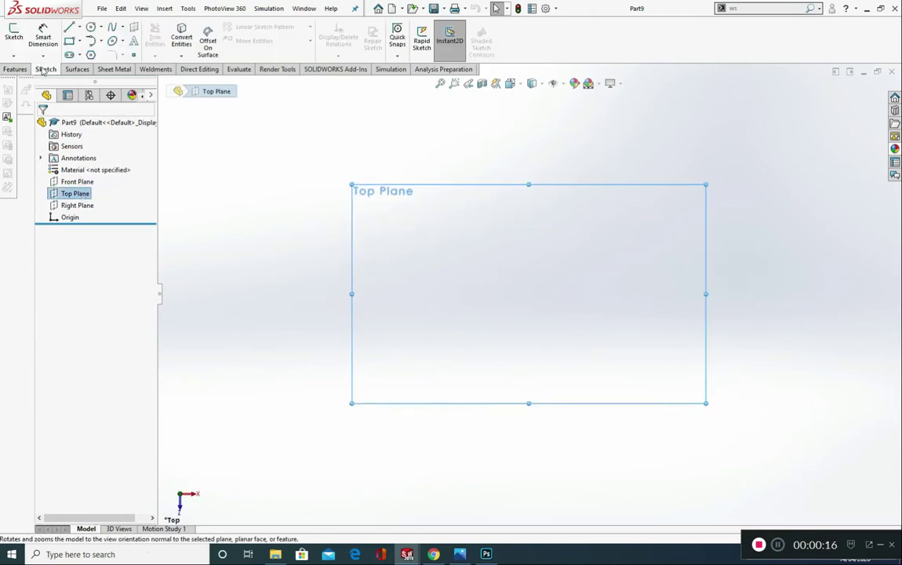
{"action": "left_click", "coordinate": [90, 29]}
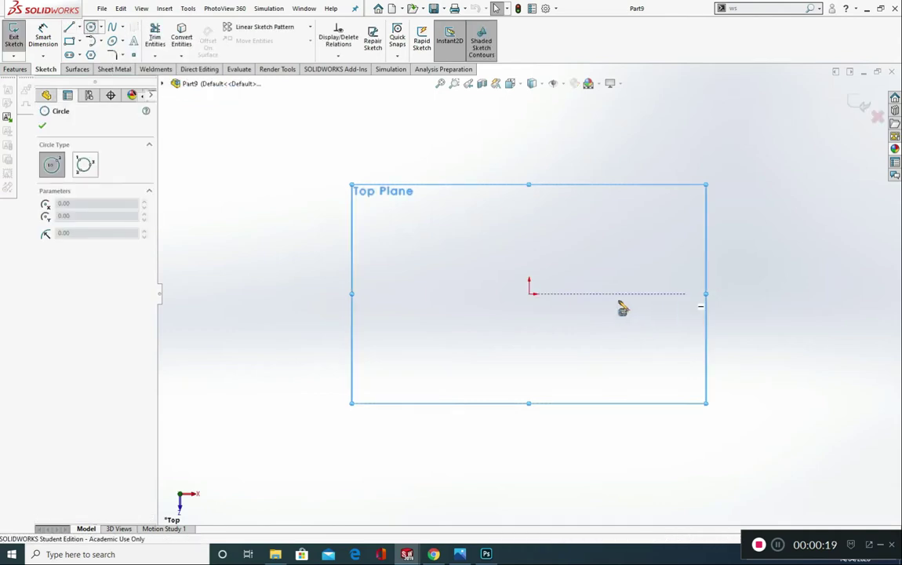
{"action": "left_click", "coordinate": [530, 294]}
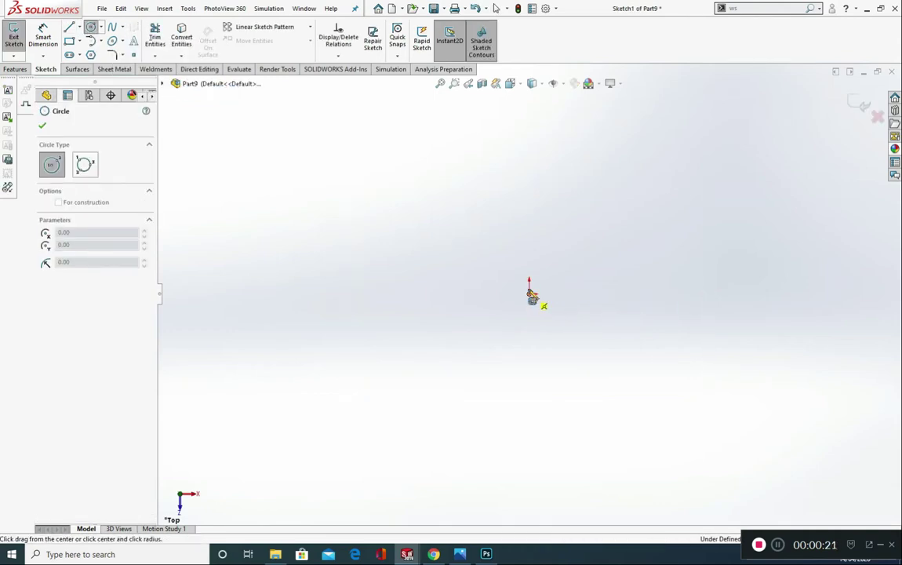
{"action": "left_click", "coordinate": [530, 204]}
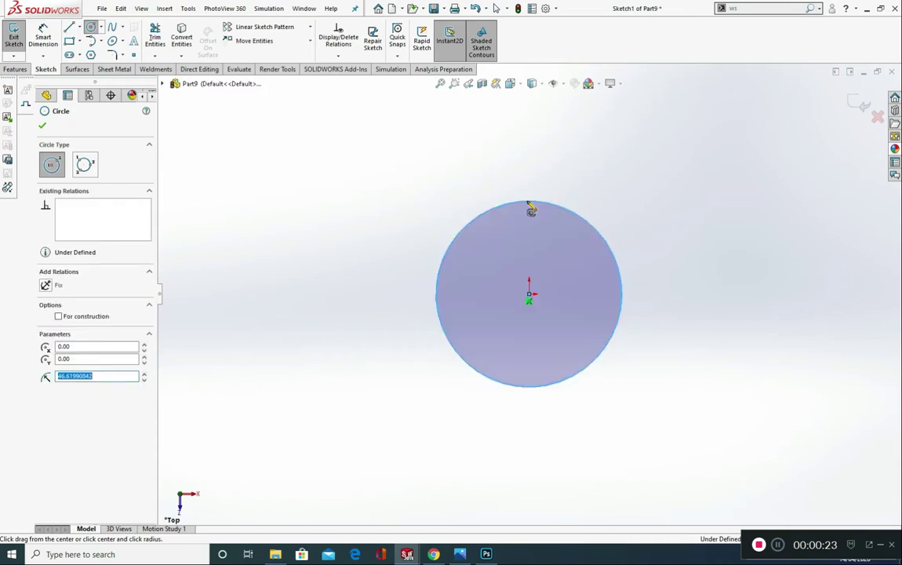
Step: Dimension the circle's diameter and set it to 20 mm
{"action": "left_click", "coordinate": [44, 37]}
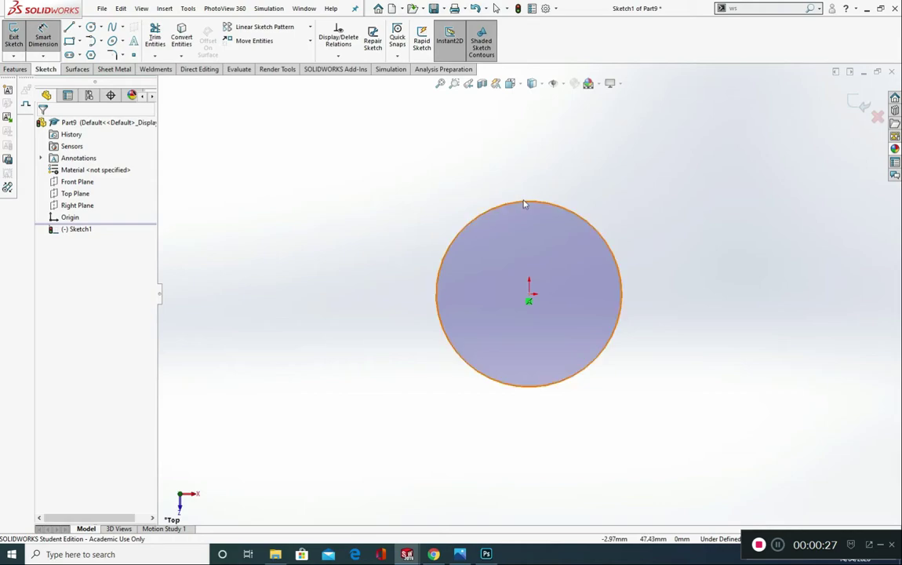
{"action": "left_click", "coordinate": [524, 202]}
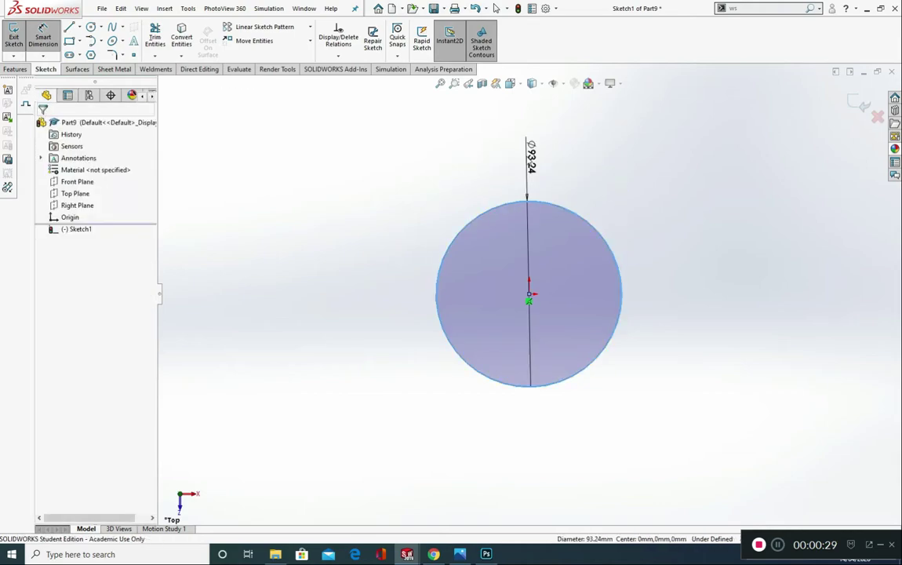
{"action": "left_click", "coordinate": [524, 161]}
{"action": "type", "text": "20"}
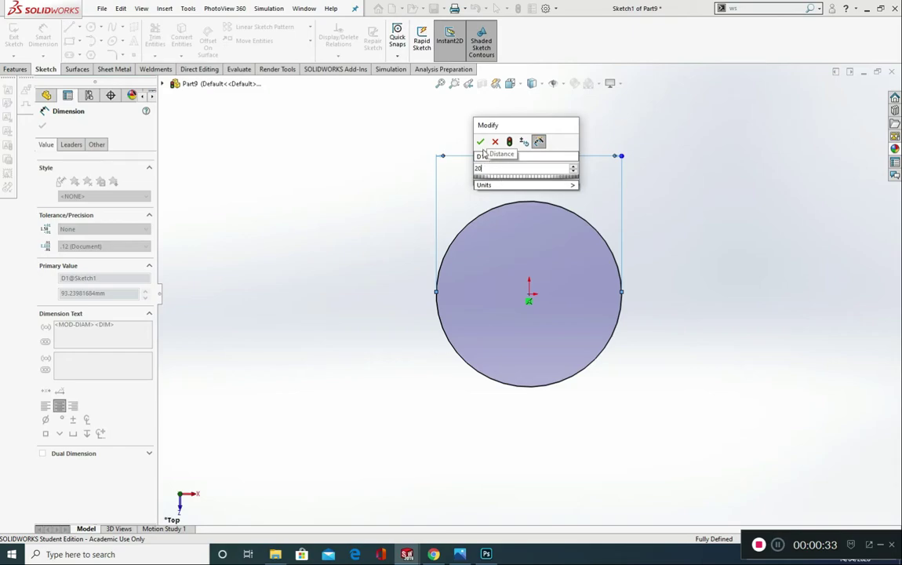
{"action": "left_click", "coordinate": [480, 141]}
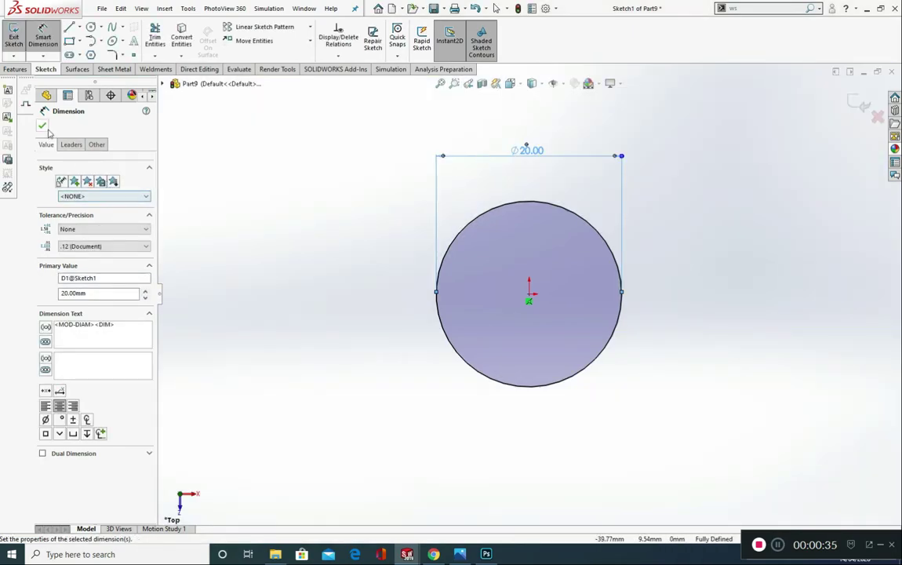
{"action": "left_click", "coordinate": [43, 126]}
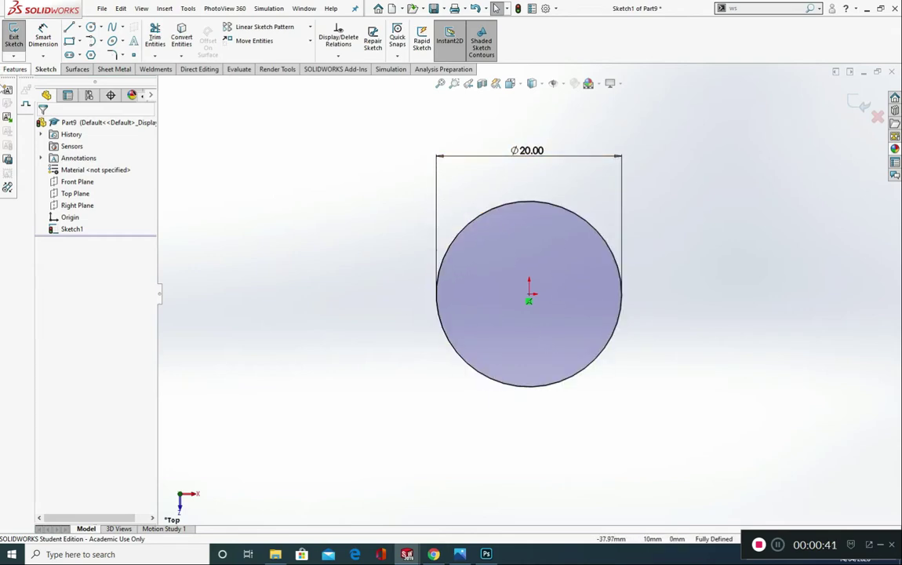
Step: Extrude the circle upward as a blind boss with a depth of 40 mm
{"action": "left_click", "coordinate": [15, 70]}
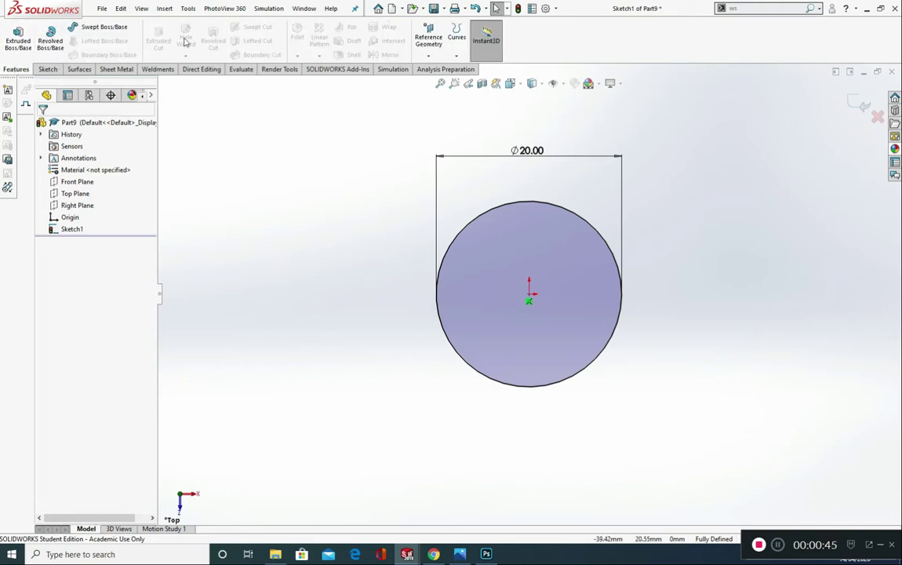
{"action": "left_click", "coordinate": [19, 49]}
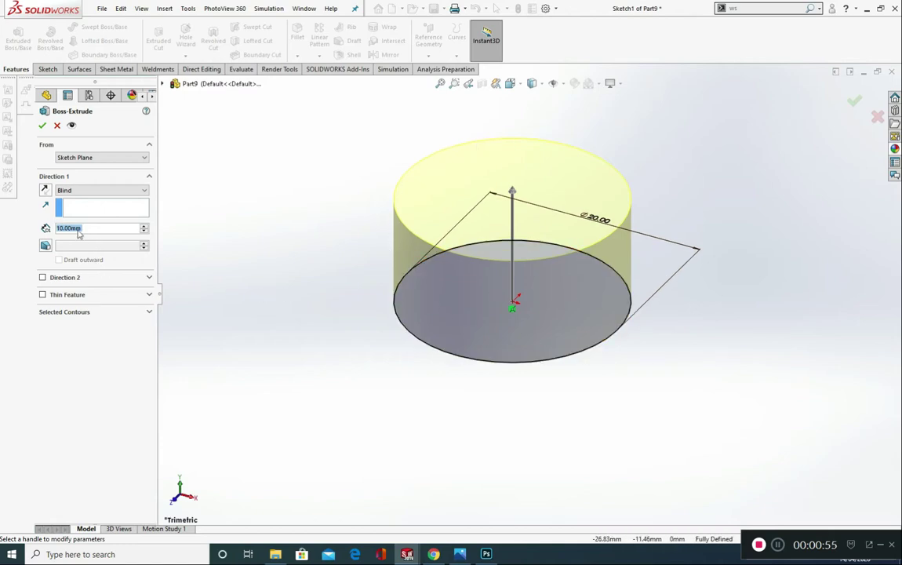
{"action": "scroll", "coordinate": [412, 301], "scroll_direction": "up", "scroll_amount": 2}
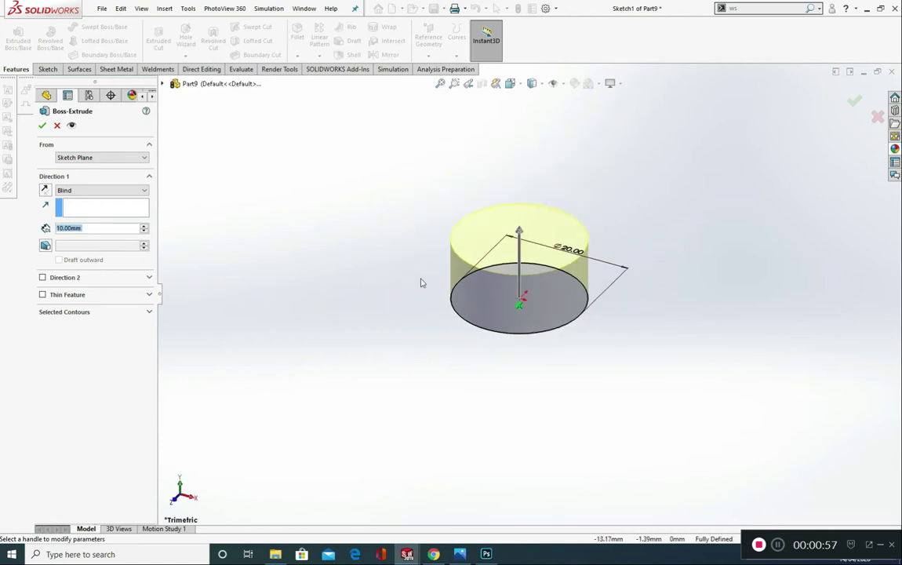
{"action": "left_click", "coordinate": [145, 225]}
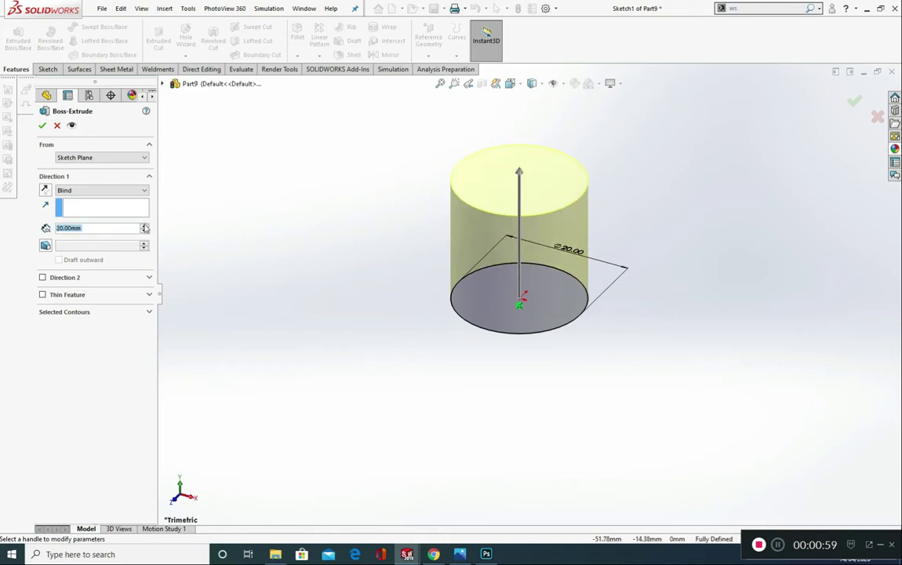
{"action": "left_click", "coordinate": [145, 225]}
{"action": "left_click", "coordinate": [146, 225]}
{"action": "scroll", "coordinate": [480, 231], "scroll_direction": "up", "scroll_amount": 3}
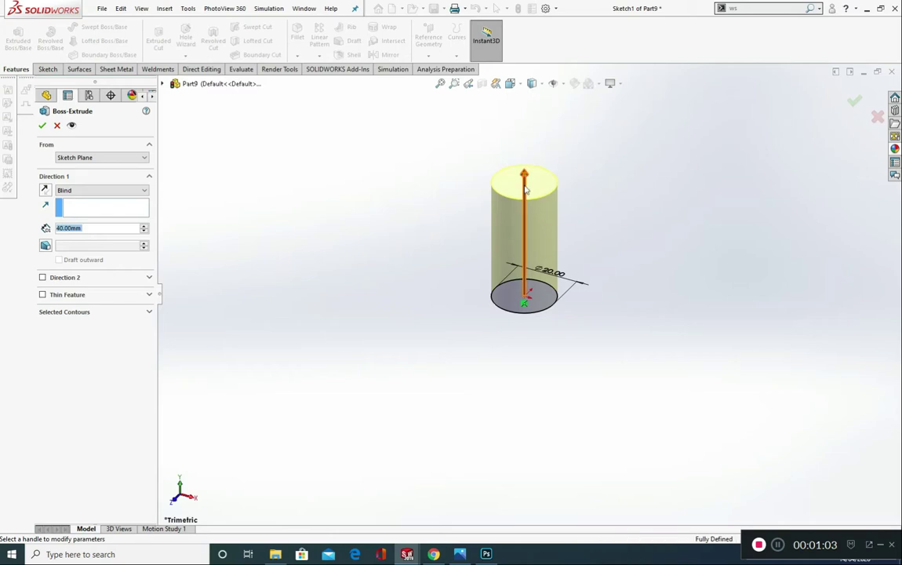
{"action": "left_click_drag", "start_coordinate": [525, 189], "coordinate": [528, 257]}
{"action": "scroll", "coordinate": [542, 263], "scroll_direction": "down", "scroll_amount": 6}
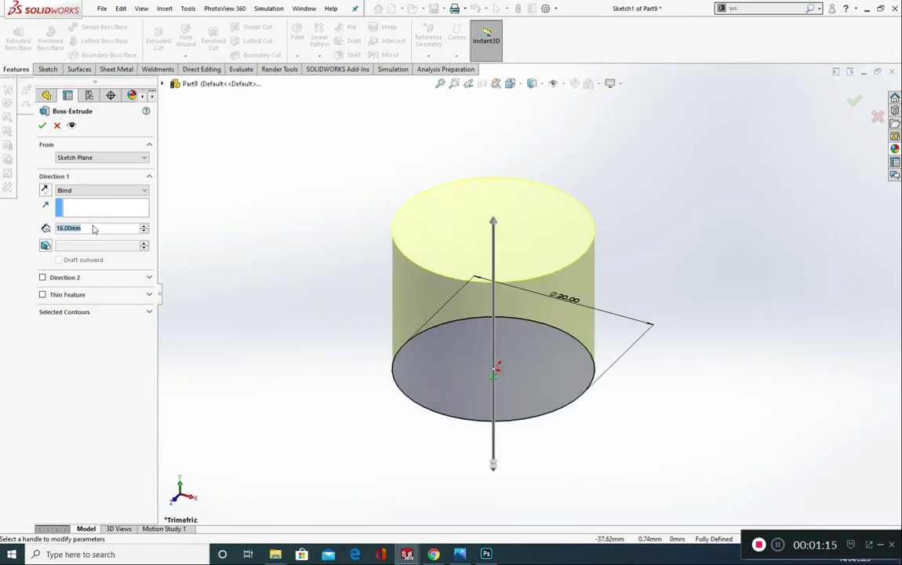
{"action": "type", "text": "40"}
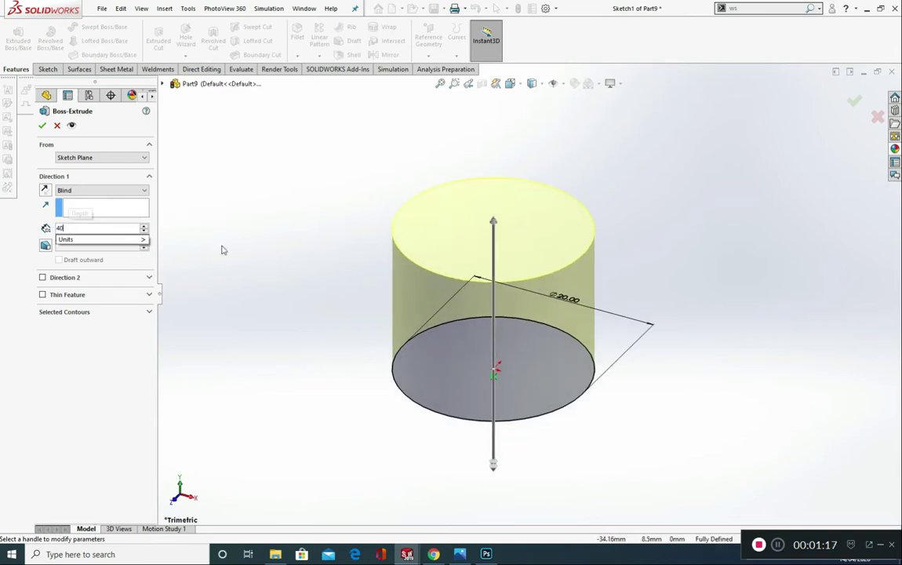
{"action": "key", "text": "Return"}
{"action": "scroll", "coordinate": [301, 301], "scroll_direction": "up", "scroll_amount": 3}
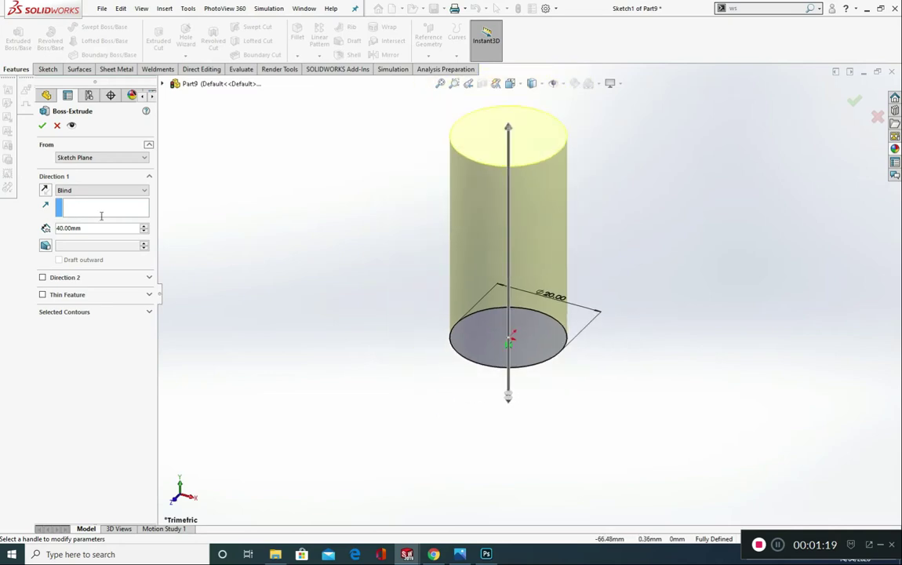
{"action": "left_click", "coordinate": [42, 127]}
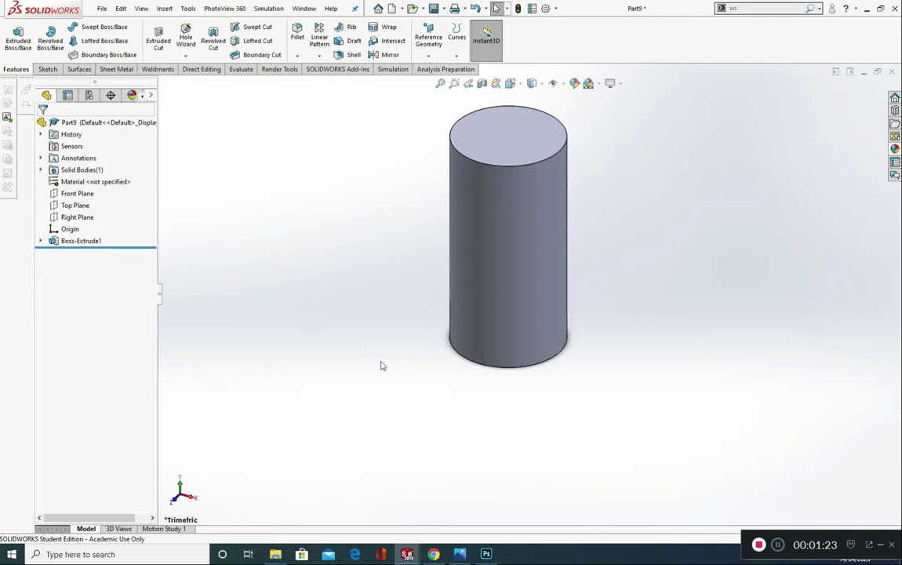
{"action": "middle_click_drag", "start_coordinate": [382, 365], "coordinate": [380, 330]}
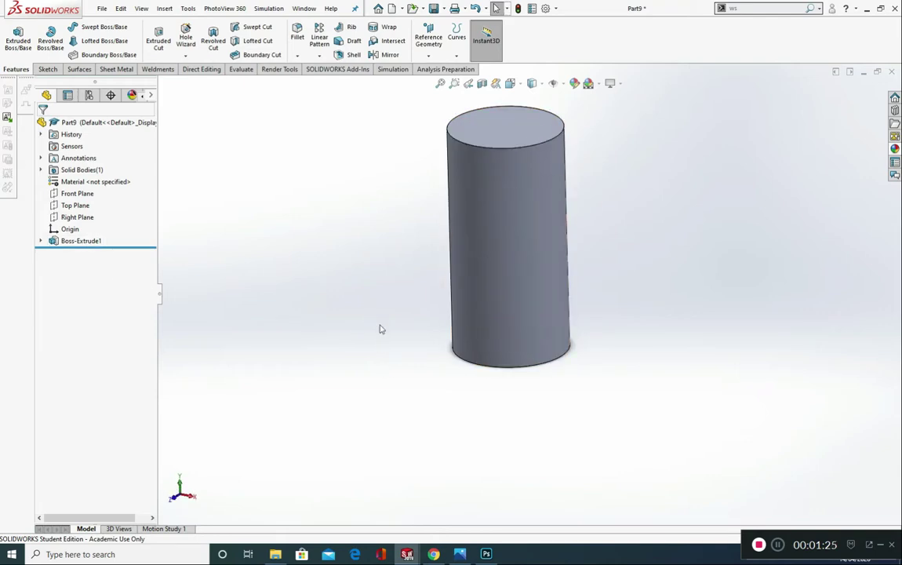
{"action": "left_click", "coordinate": [57, 229]}
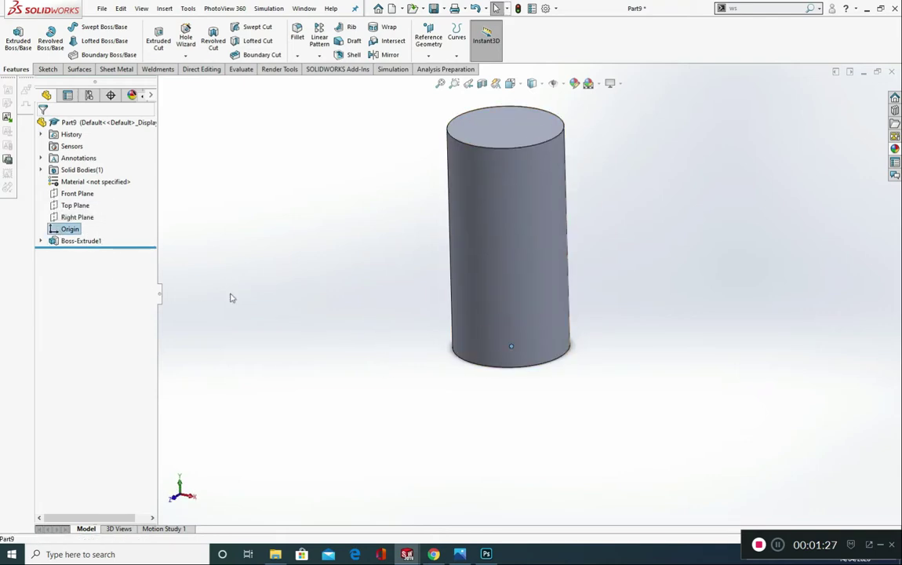
{"action": "left_click", "coordinate": [231, 274]}
{"action": "left_click", "coordinate": [56, 231]}
{"action": "left_click", "coordinate": [403, 363]}
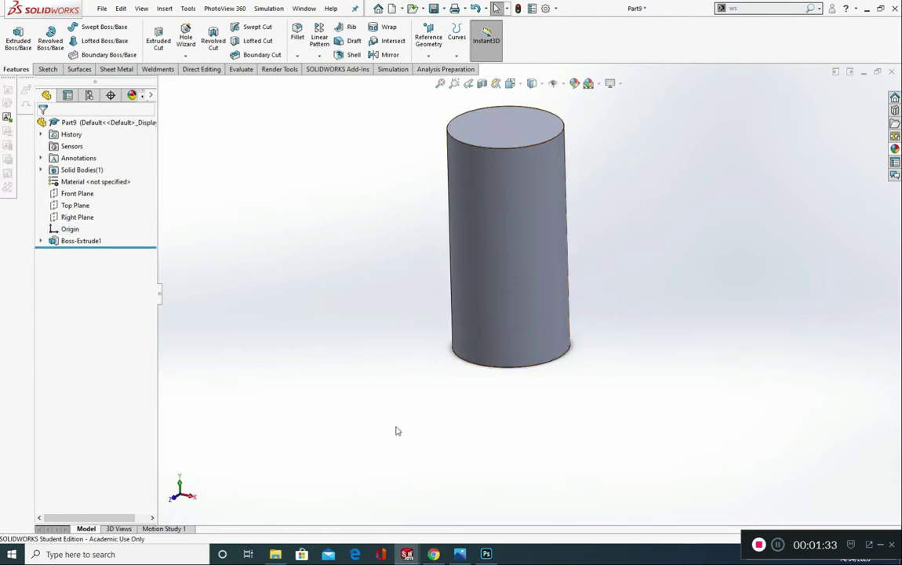
Step: Sketch a circle about 15.8 mm in diameter on the cylinder's bottom face, centred on the origin
{"action": "middle_click_drag", "start_coordinate": [425, 453], "coordinate": [460, 300]}
{"action": "middle_click_drag", "start_coordinate": [419, 387], "coordinate": [485, 350]}
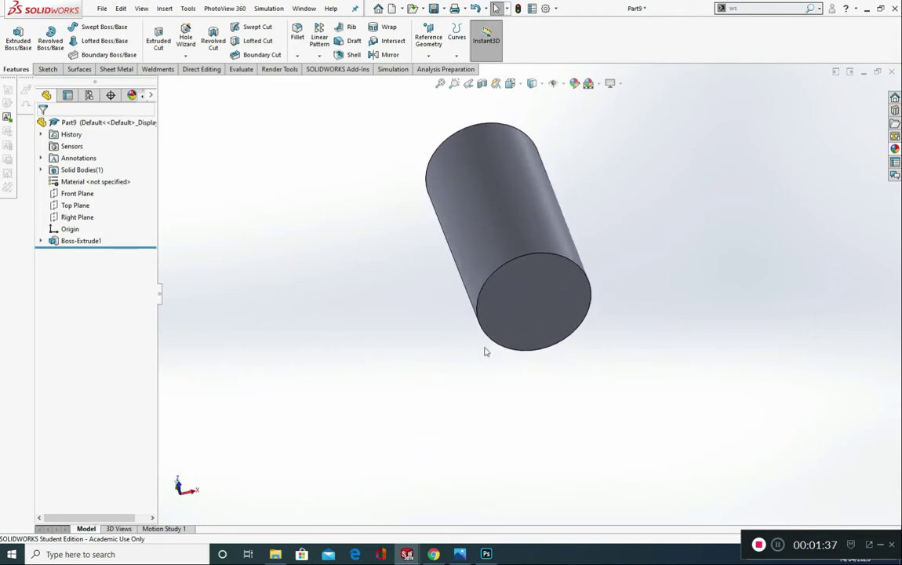
{"action": "left_click", "coordinate": [551, 312]}
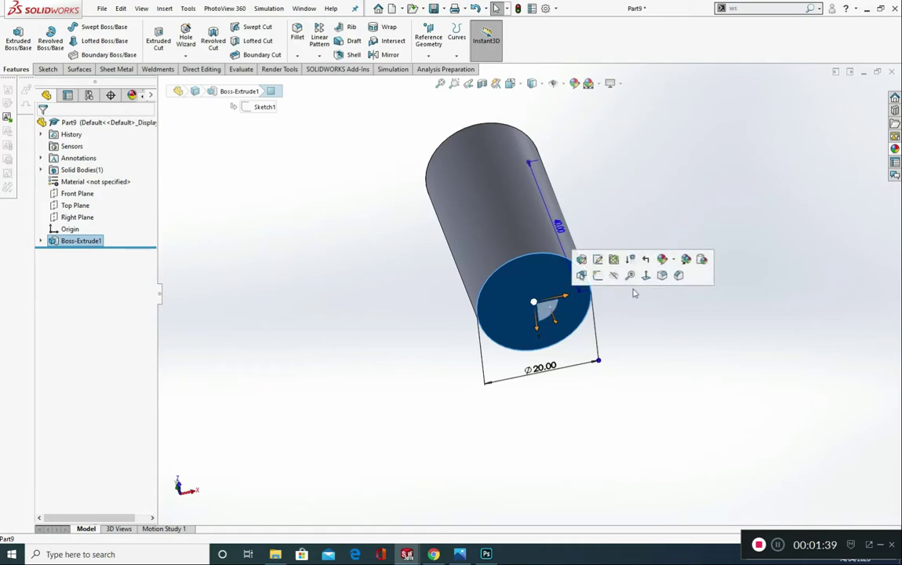
{"action": "left_click", "coordinate": [672, 357]}
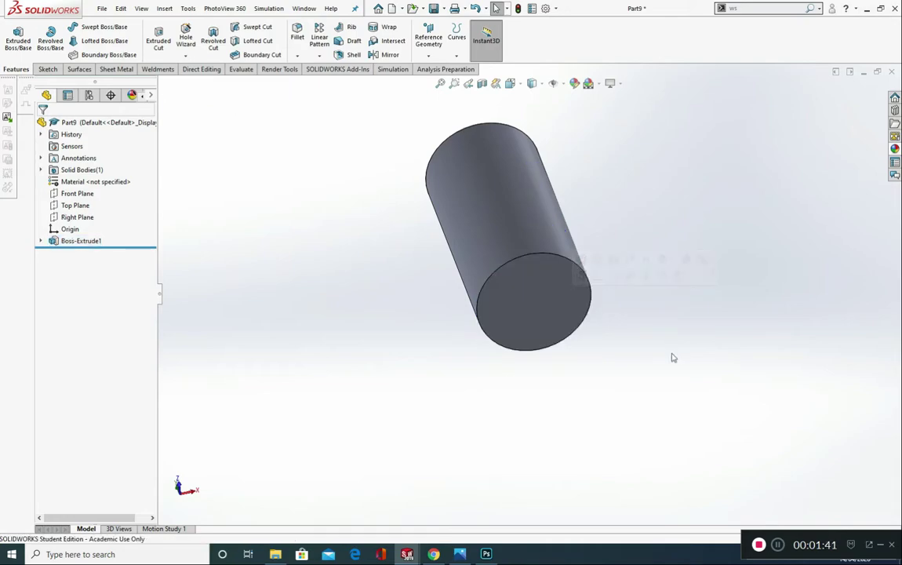
{"action": "left_click", "coordinate": [553, 319]}
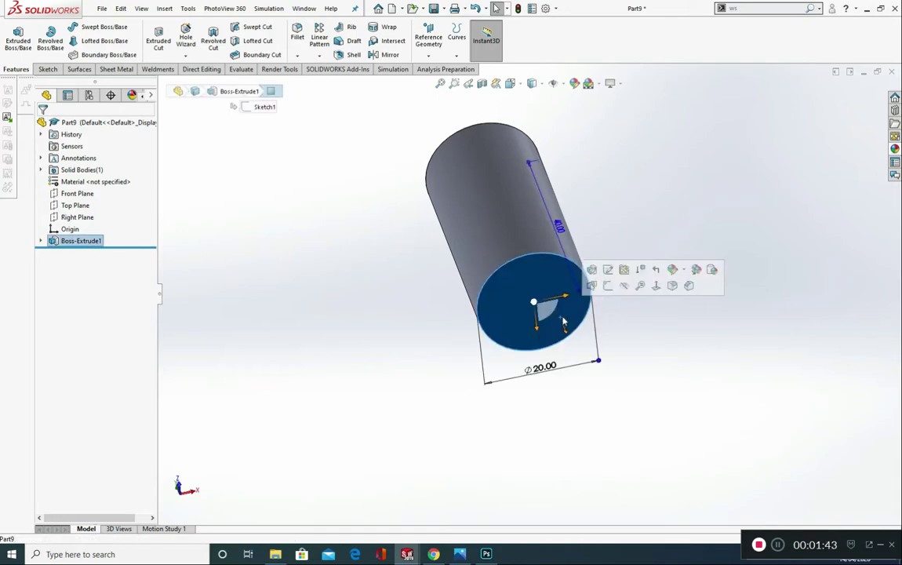
{"action": "key", "text": "ctrl+8"}
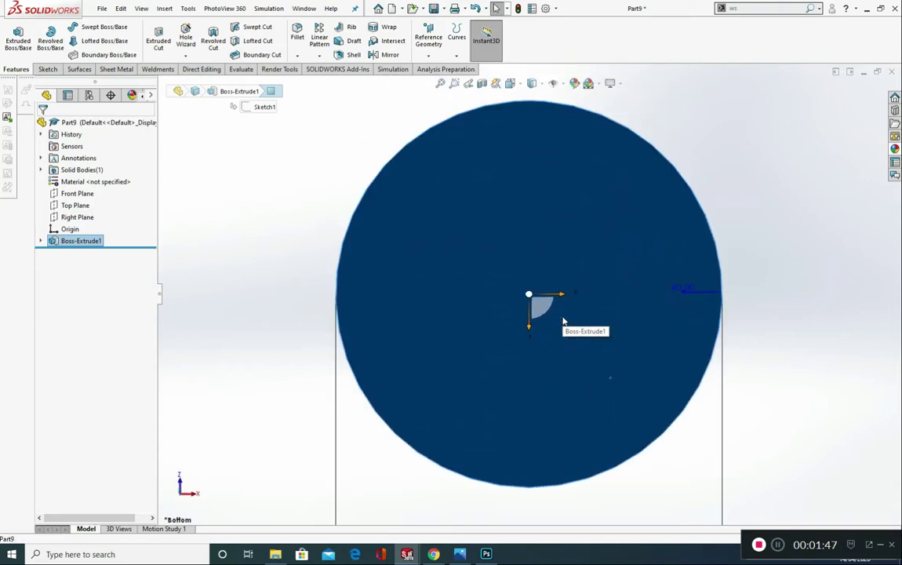
{"action": "left_click", "coordinate": [47, 70]}
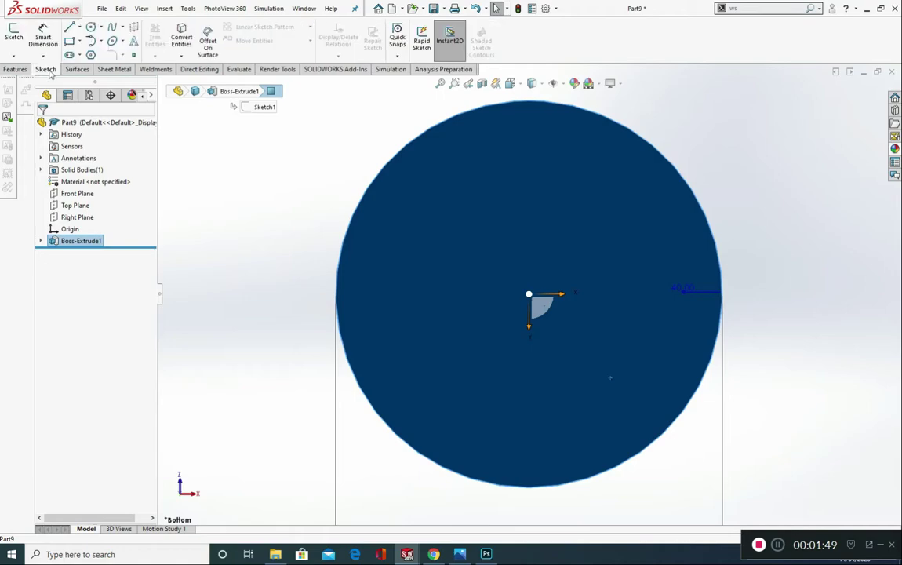
{"action": "left_click", "coordinate": [92, 28]}
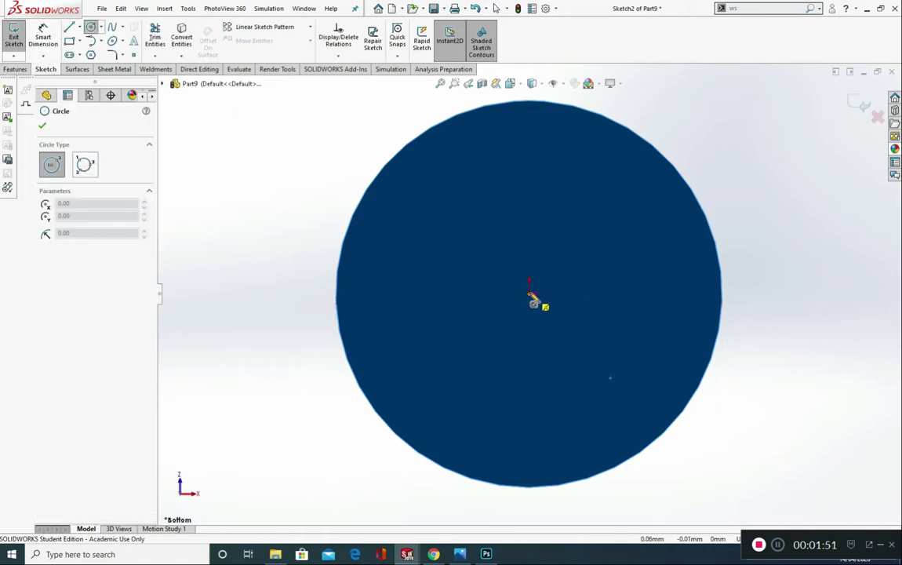
{"action": "left_click", "coordinate": [531, 292]}
{"action": "left_click", "coordinate": [542, 149]}
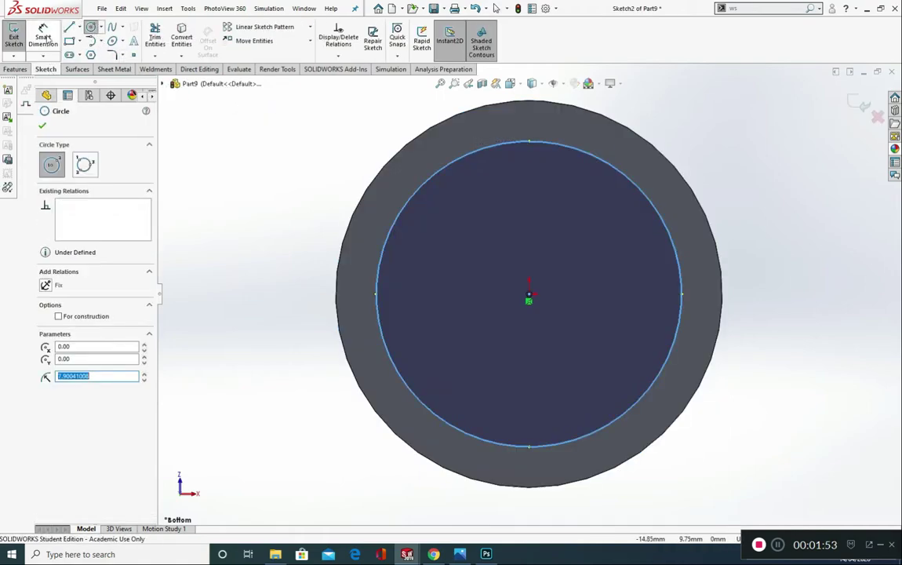
Step: Dimension the diameter of the circle on the cylinder's bottom face and set it to 16.5 mm
{"action": "key", "text": "Escape"}
{"action": "left_click", "coordinate": [481, 149]}
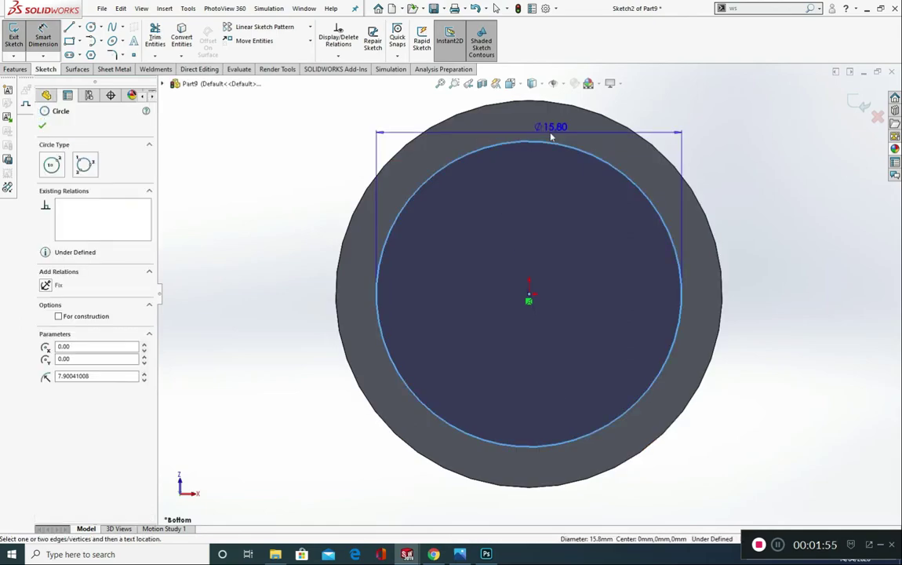
{"action": "key", "text": "z"}
{"action": "left_click", "coordinate": [539, 137]}
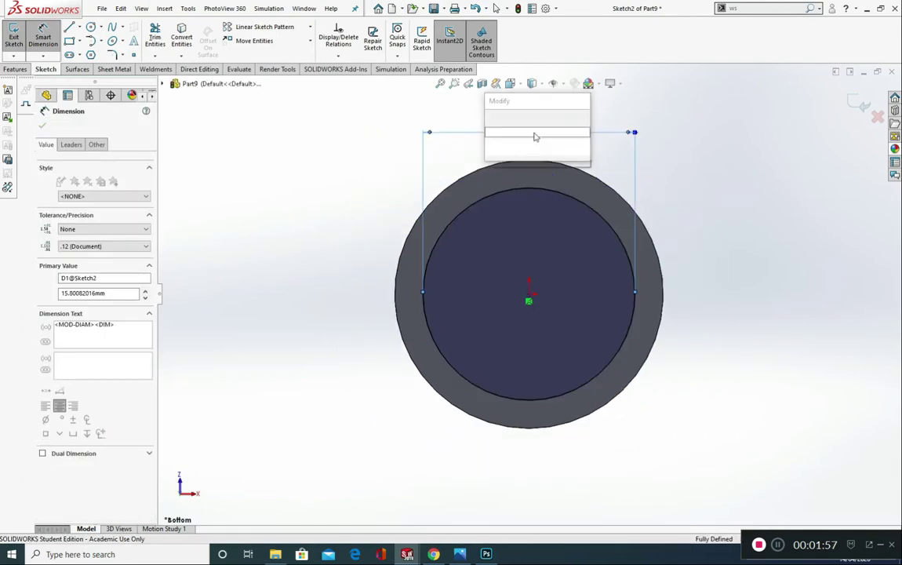
{"action": "type", "text": "16.5"}
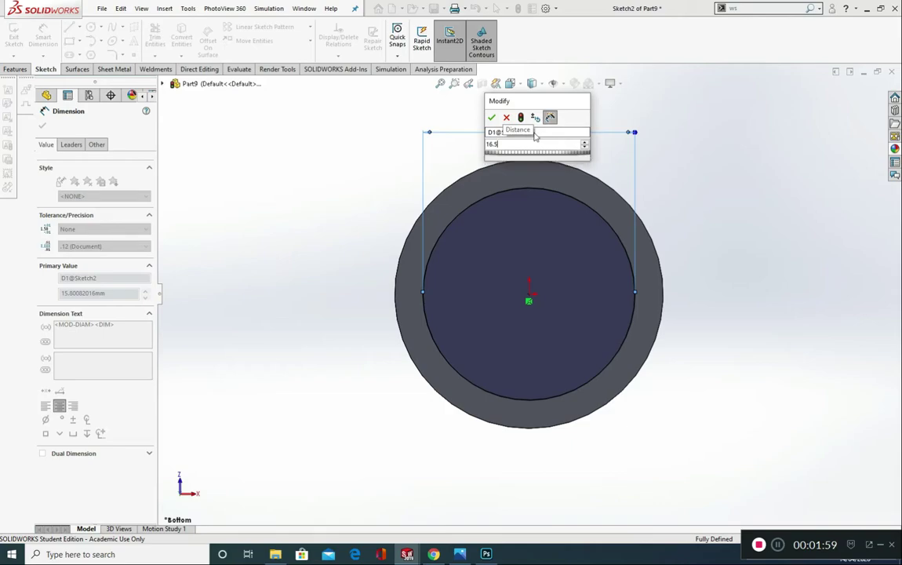
{"action": "key", "text": "Return"}
{"action": "mouse_move", "coordinate": [685, 322]}
{"action": "middle_mouse_down"}
{"action": "mouse_move", "coordinate": [661, 333]}
{"action": "mouse_move", "coordinate": [657, 353]}
{"action": "mouse_move", "coordinate": [213, 182]}
{"action": "middle_mouse_up"}
{"action": "key", "text": "f"}
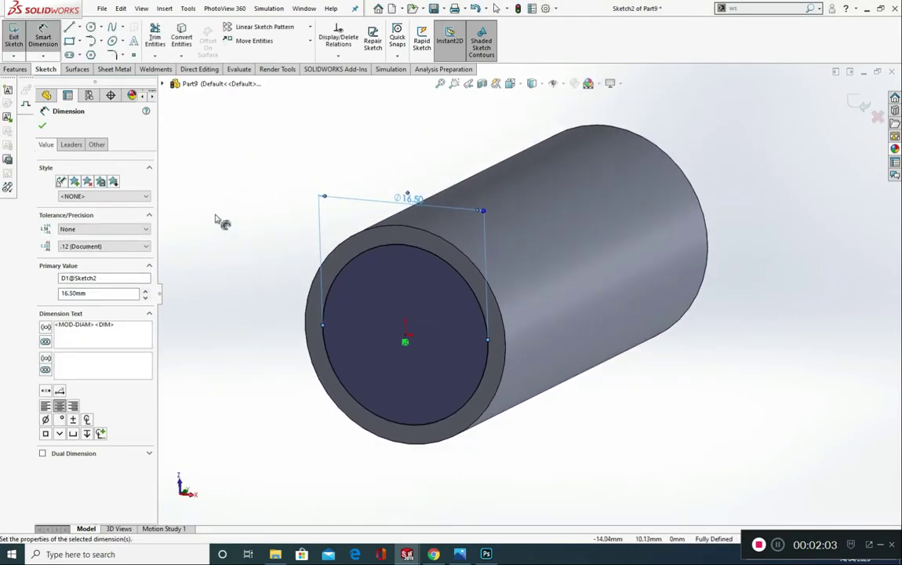
{"action": "left_click", "coordinate": [42, 128]}
Step: Extrude the 16.5 mm circle outward from the cylinder's bottom face as a merged blind boss with a depth of 1.5 mm
{"action": "left_click", "coordinate": [15, 69]}
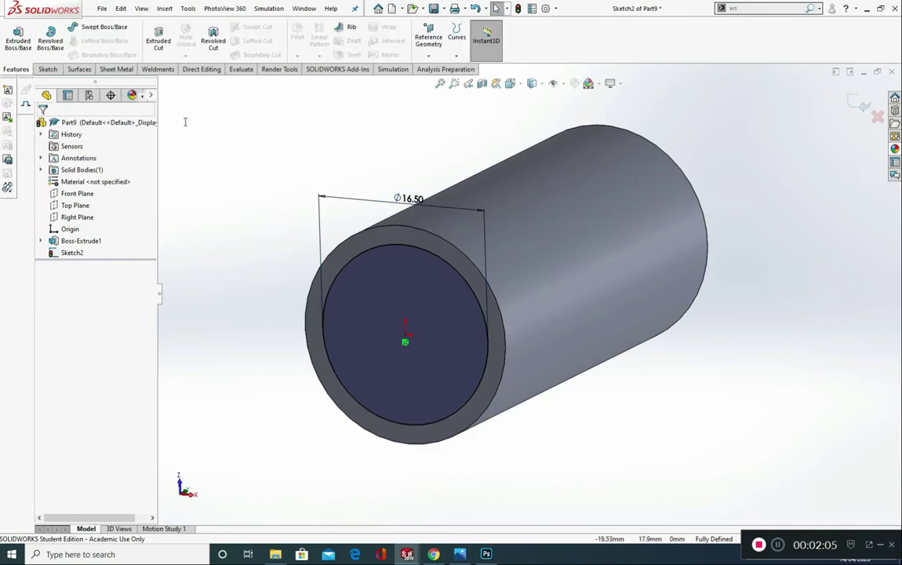
{"action": "left_click", "coordinate": [17, 51]}
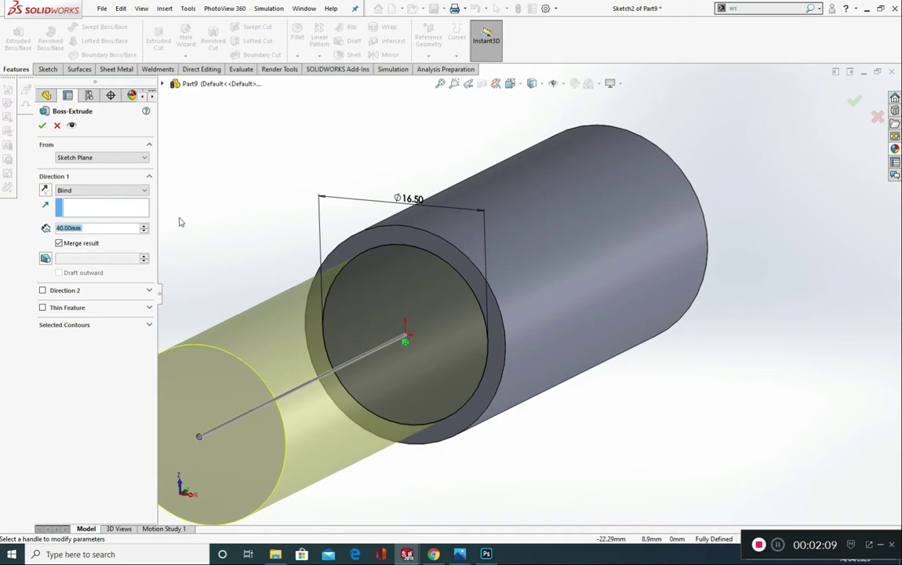
{"action": "type", "text": "1.5"}
{"action": "key", "text": "Return"}
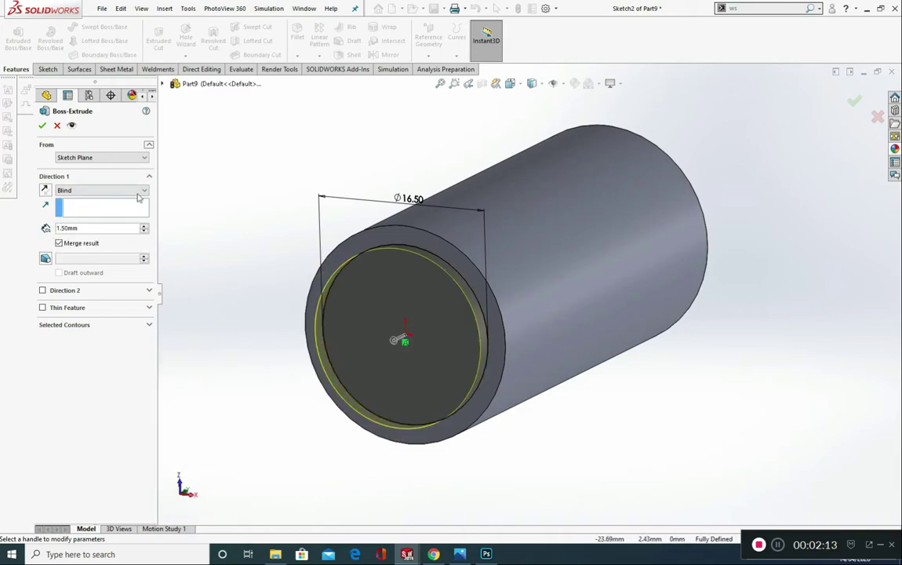
{"action": "middle_click_drag", "start_coordinate": [358, 284], "coordinate": [293, 359]}
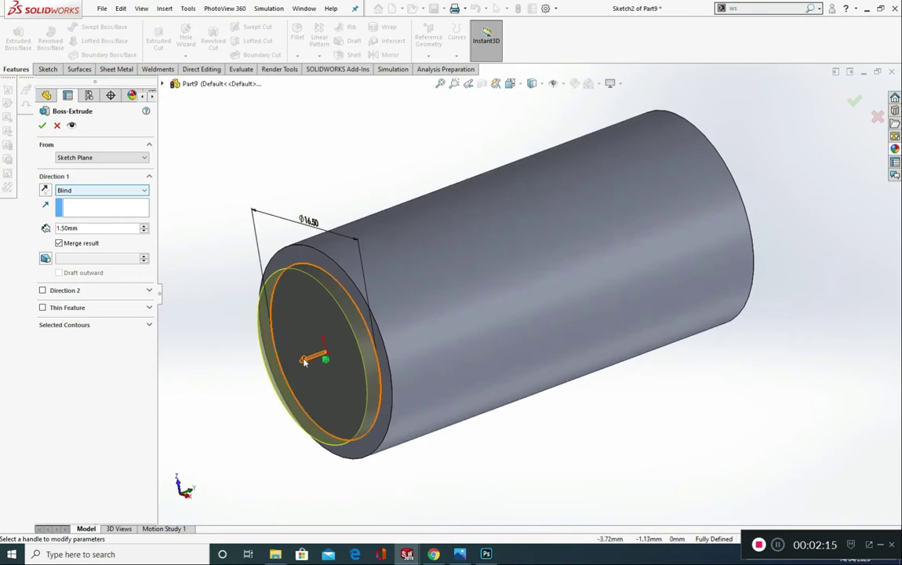
{"action": "left_click", "coordinate": [45, 191]}
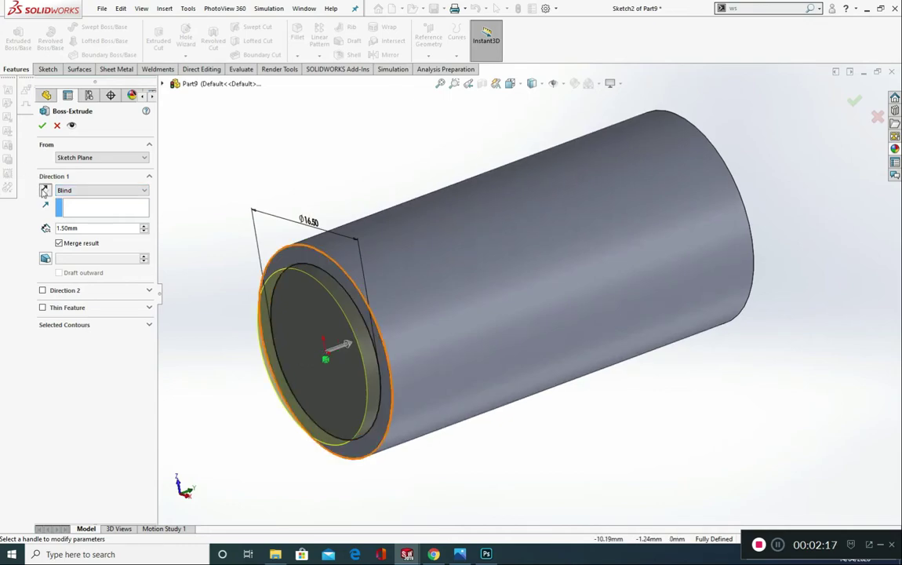
{"action": "left_click", "coordinate": [45, 190]}
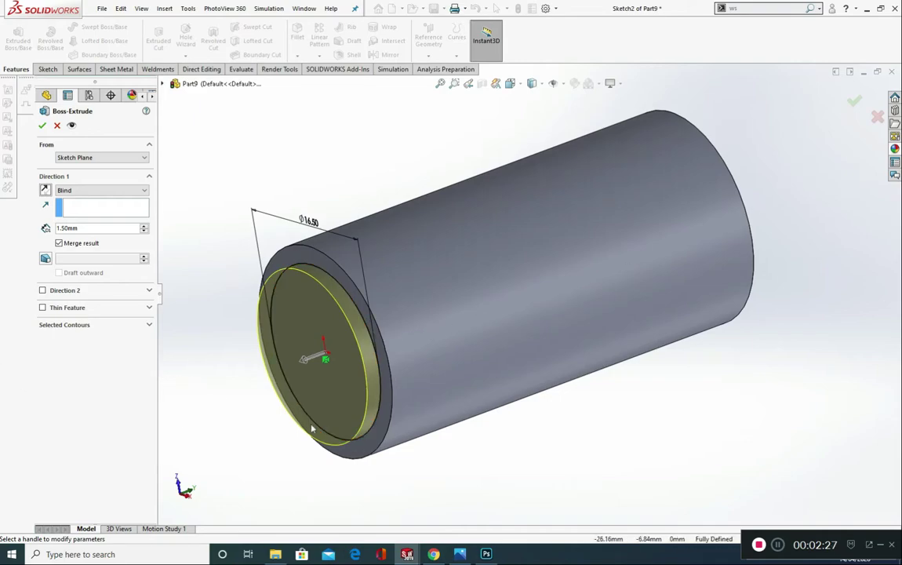
{"action": "left_click", "coordinate": [44, 126]}
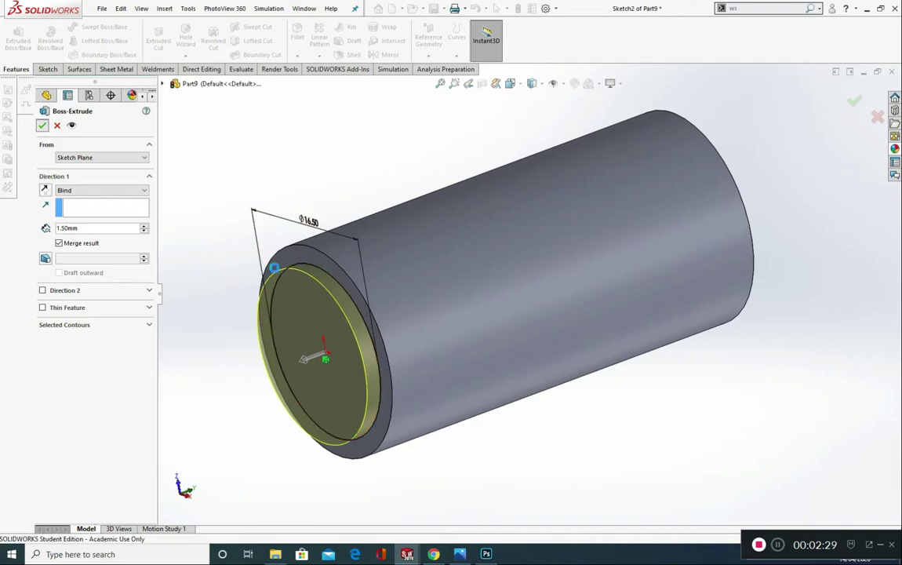
{"action": "left_click", "coordinate": [255, 237]}
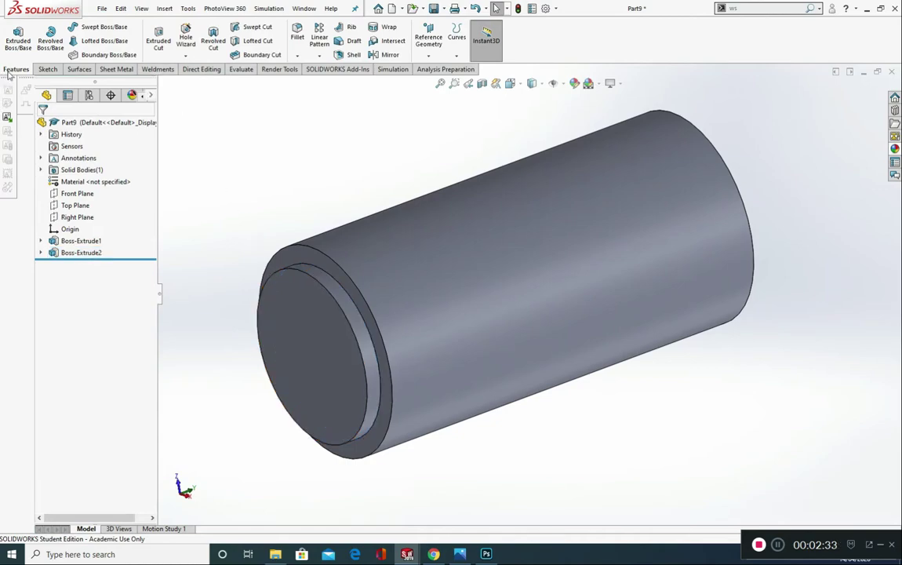
Step: Fillet the inner edge where the short boss meets the cylinder's bottom face with a symmetric 1 mm radius
{"action": "left_click", "coordinate": [297, 57]}
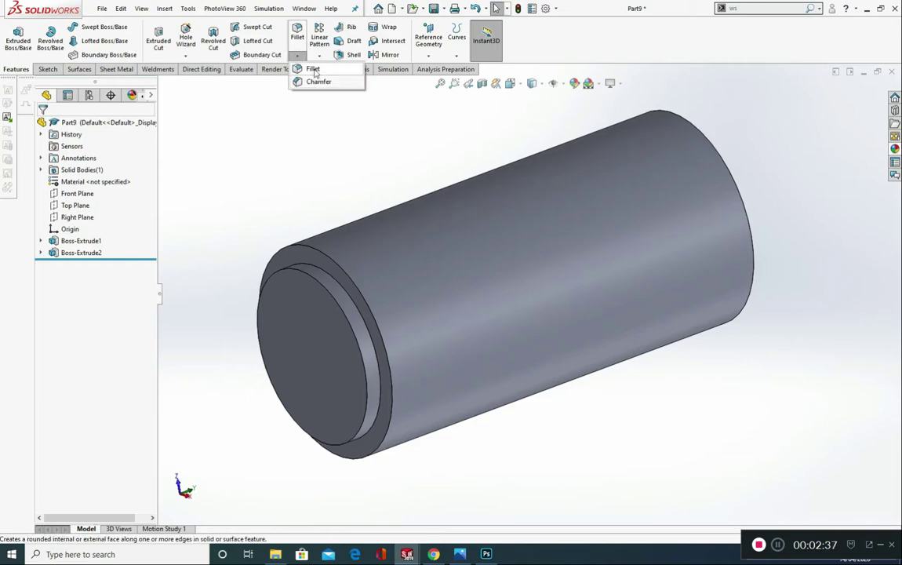
{"action": "left_click", "coordinate": [312, 68]}
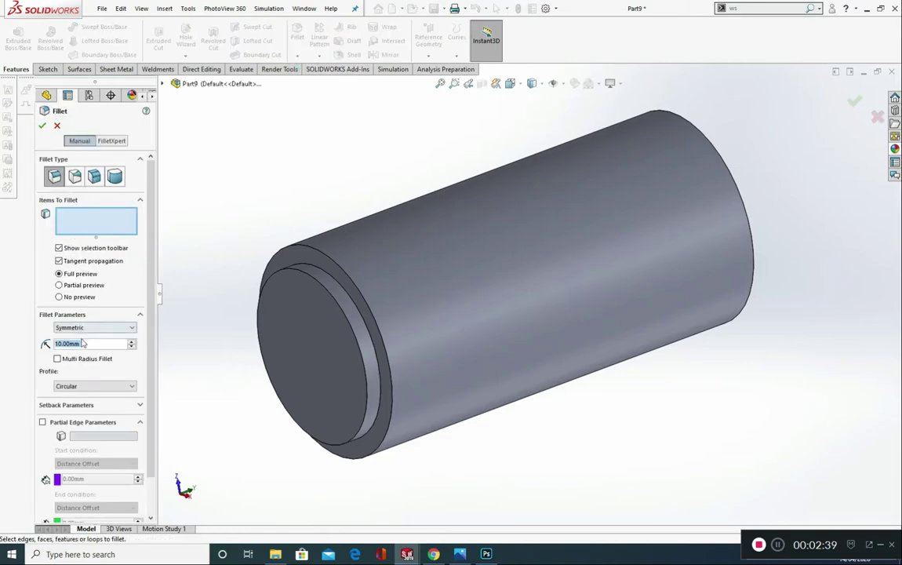
{"action": "left_click", "coordinate": [93, 344]}
{"action": "type", "text": "1"}
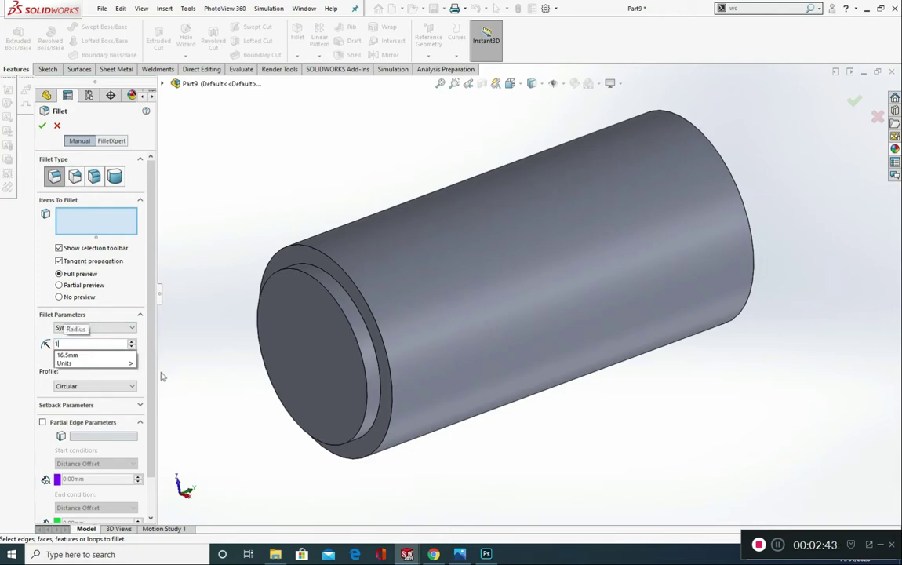
{"action": "key", "text": "Return"}
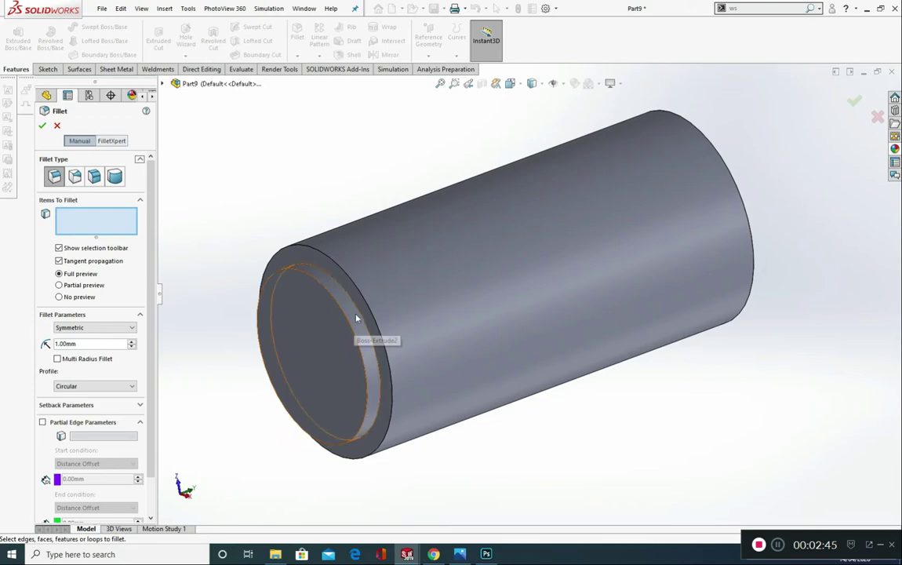
{"action": "scroll", "coordinate": [360, 320], "scroll_direction": "down", "scroll_amount": 3}
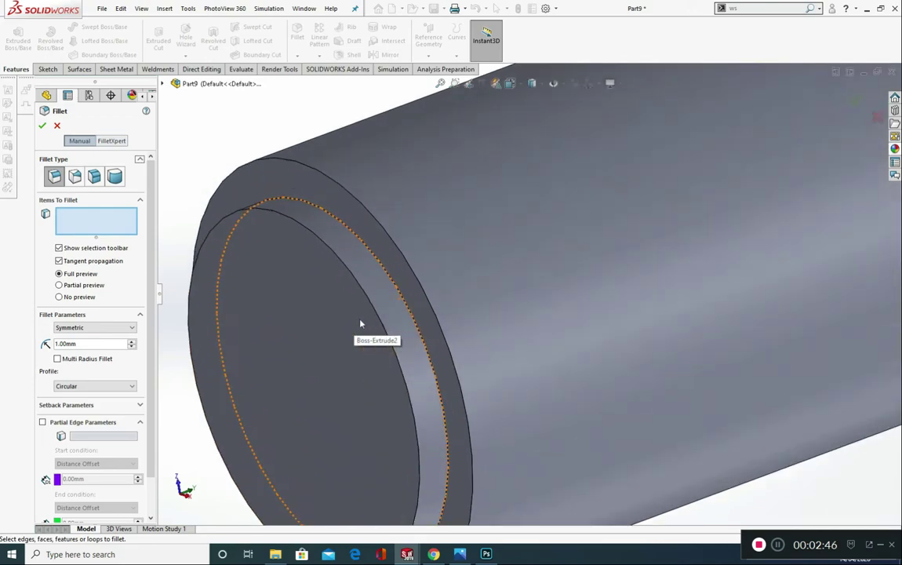
{"action": "left_click", "coordinate": [384, 267]}
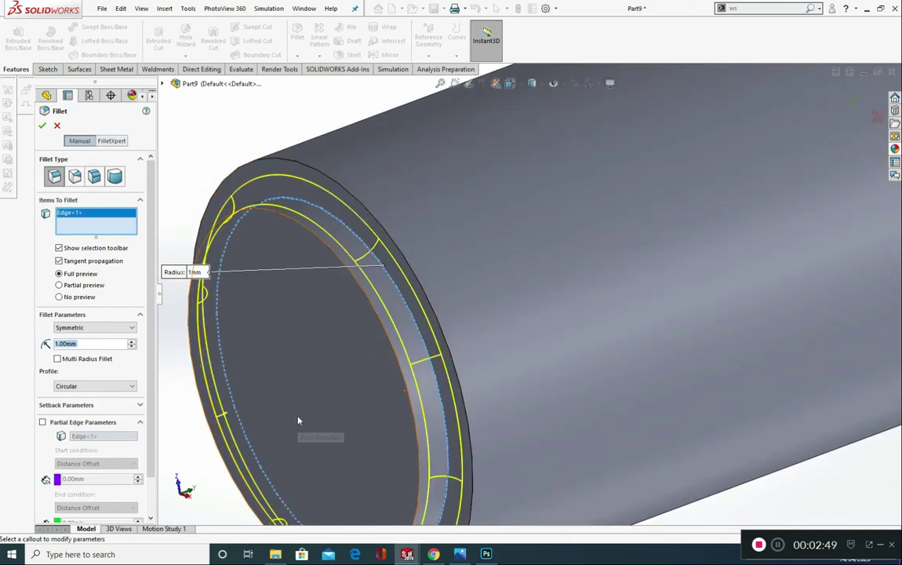
{"action": "key", "text": "f"}
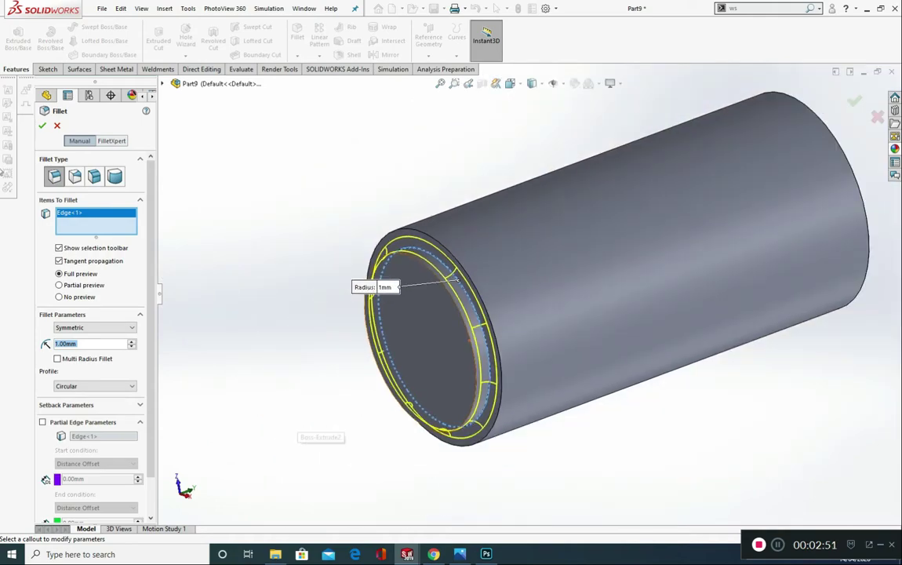
{"action": "left_click", "coordinate": [42, 125]}
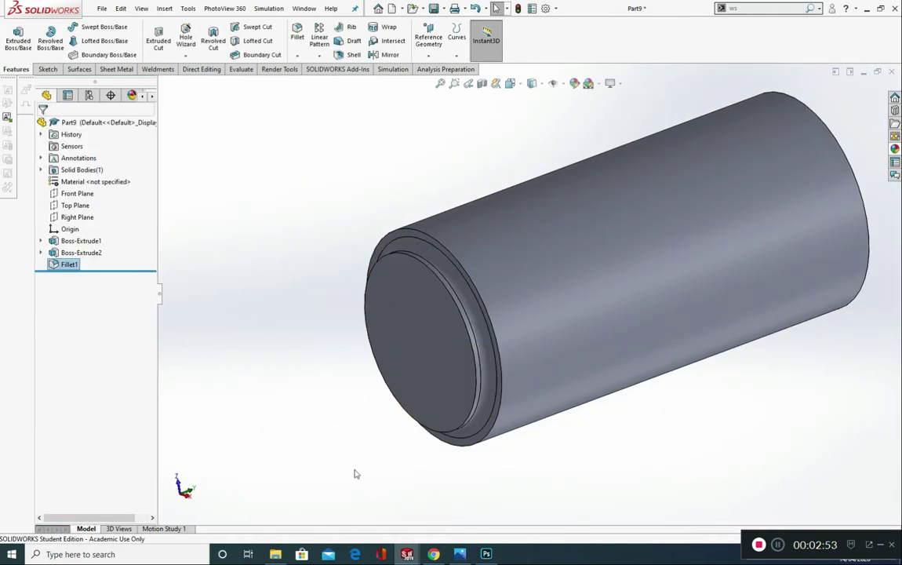
Step: Sketch a circle about 31.3 mm in diameter on the short boss's end face, centred on the origin
{"action": "middle_click_drag", "start_coordinate": [355, 474], "coordinate": [361, 436]}
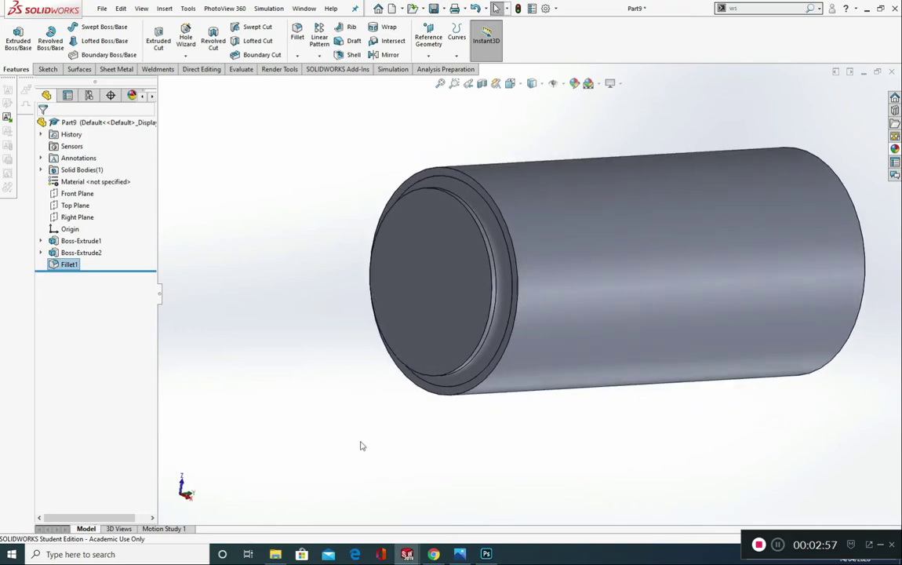
{"action": "left_click", "coordinate": [444, 284]}
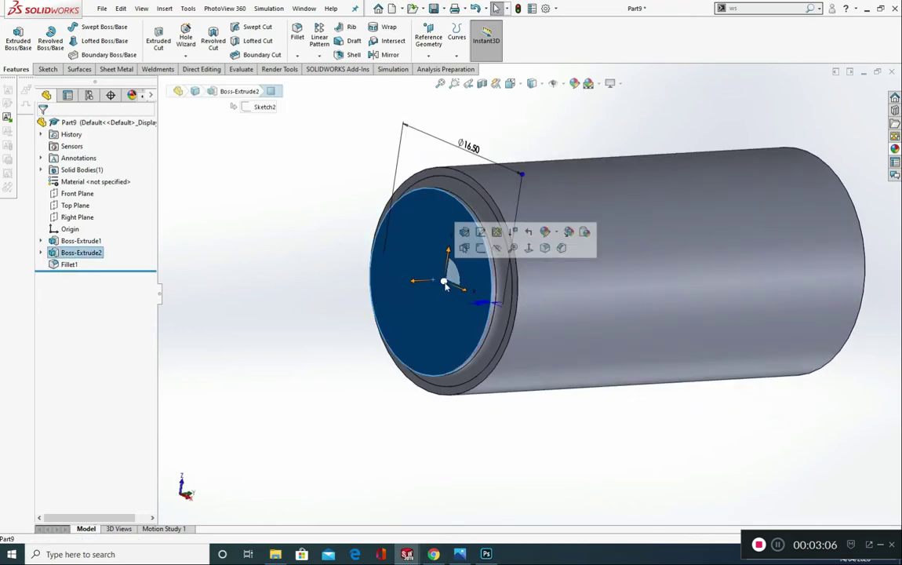
{"action": "left_click", "coordinate": [528, 248]}
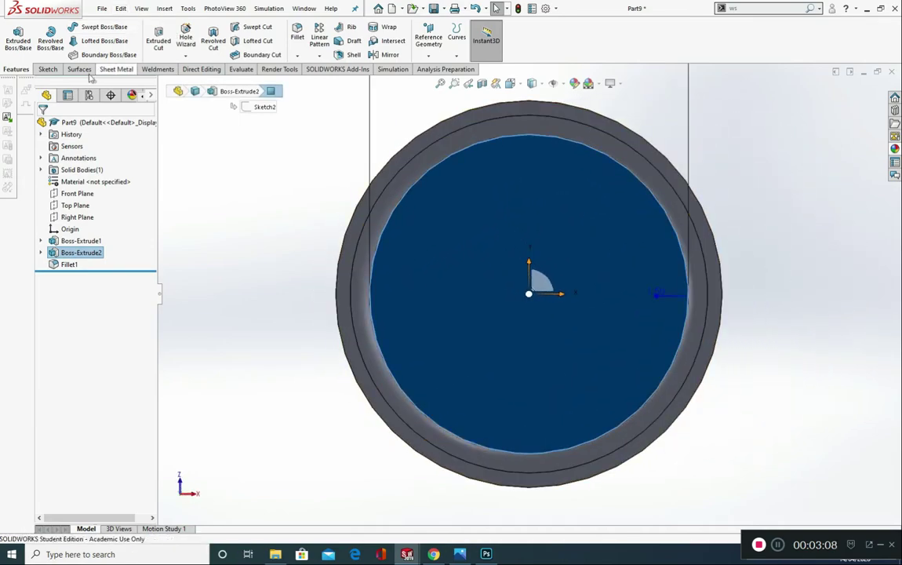
{"action": "left_click", "coordinate": [48, 69]}
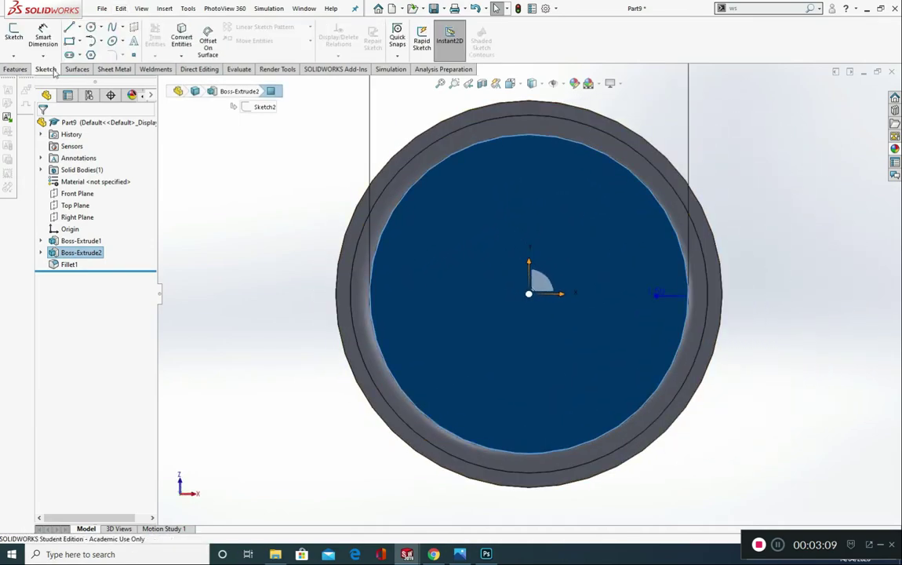
{"action": "left_click", "coordinate": [91, 27]}
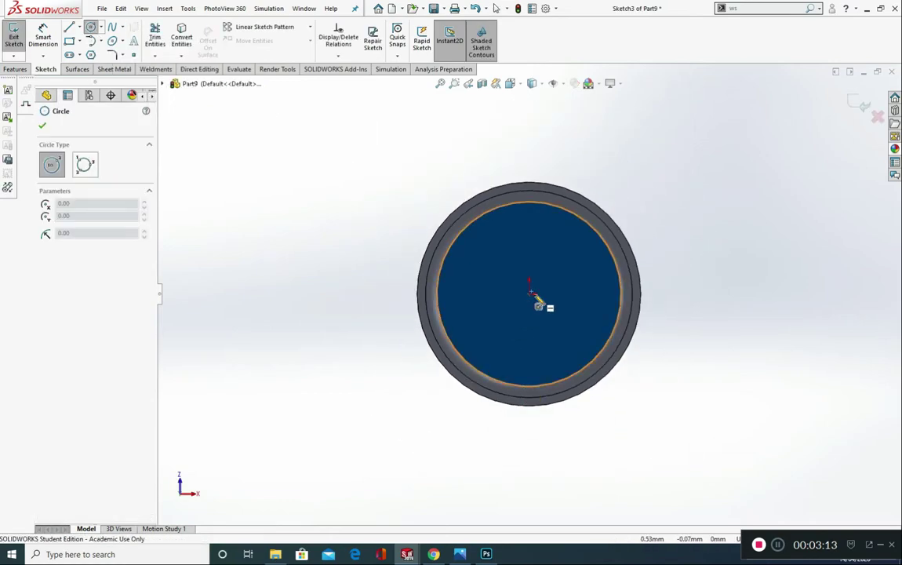
{"action": "left_click", "coordinate": [530, 291]}
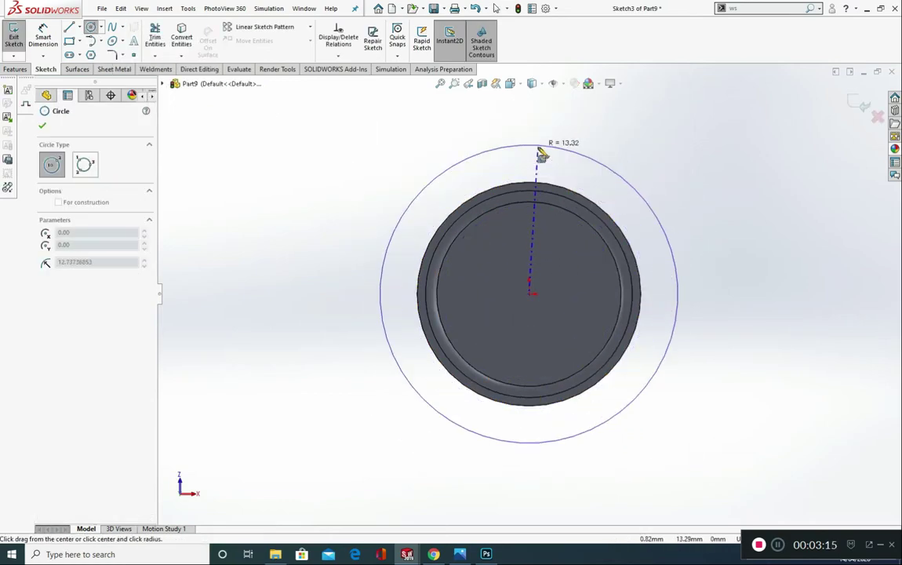
{"action": "left_click", "coordinate": [531, 120]}
Step: Dimension the new circle's diameter and set it to 40 mm
{"action": "left_click", "coordinate": [52, 41]}
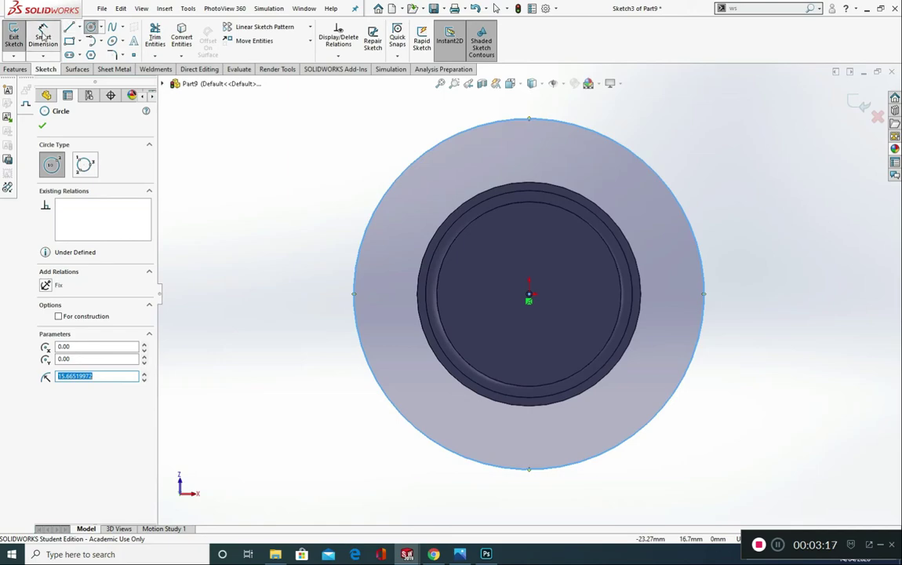
{"action": "left_click", "coordinate": [510, 109]}
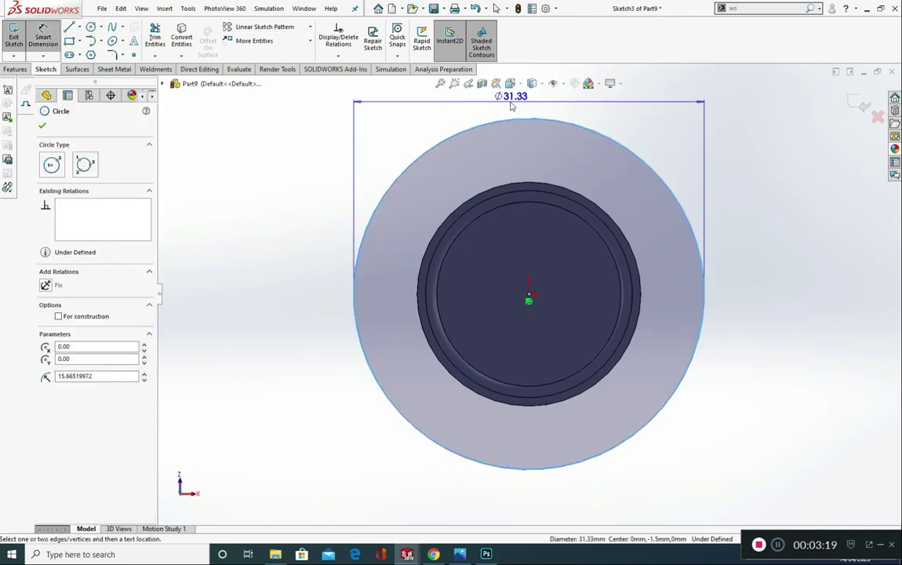
{"action": "left_click", "coordinate": [510, 102]}
{"action": "type", "text": "40"}
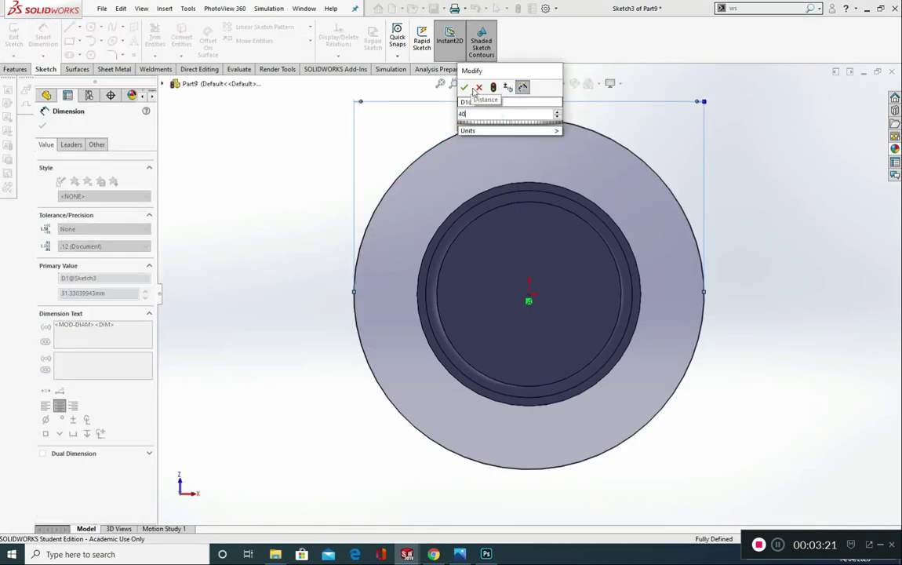
{"action": "left_click", "coordinate": [465, 88]}
Step: Set up a merged blind boss extrusion of the 40 mm circle, outward from the short boss, with a depth of 18 mm
{"action": "middle_click_drag", "start_coordinate": [687, 316], "coordinate": [588, 390]}
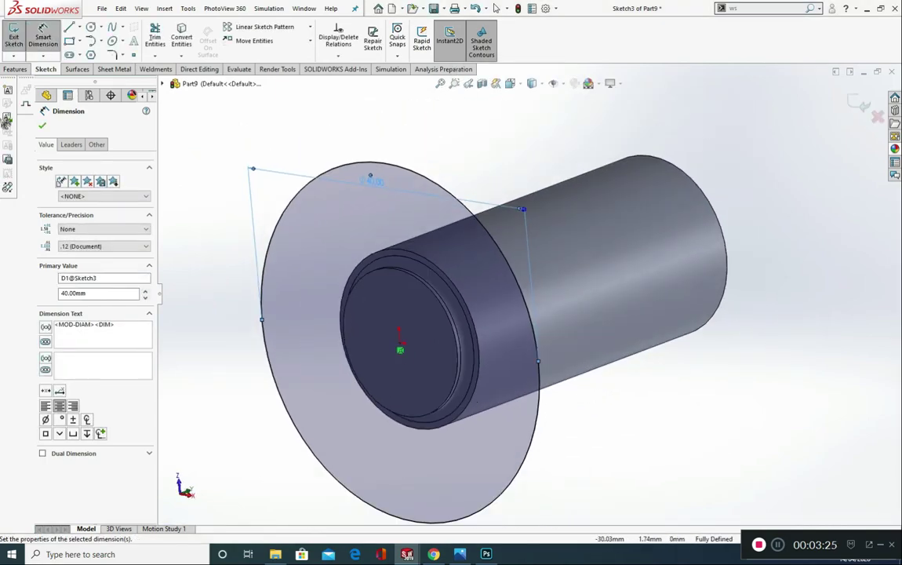
{"action": "left_click", "coordinate": [17, 70]}
{"action": "left_click", "coordinate": [18, 38]}
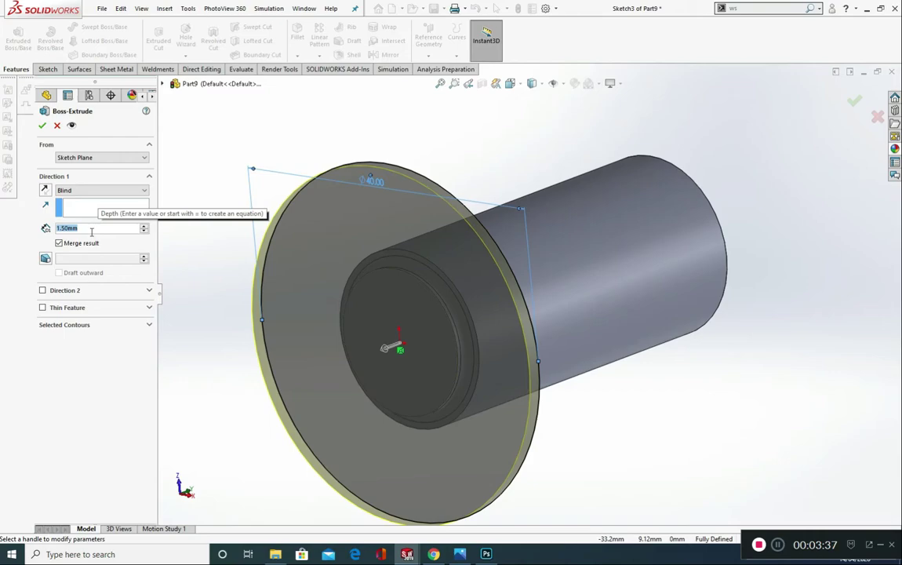
{"action": "type", "text": "15"}
{"action": "key", "text": "Return"}
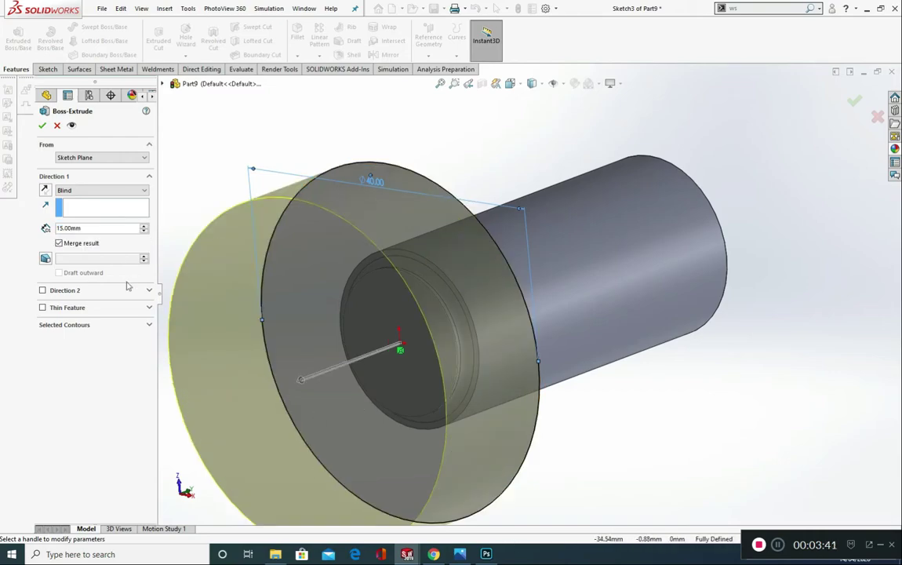
{"action": "type", "text": "18"}
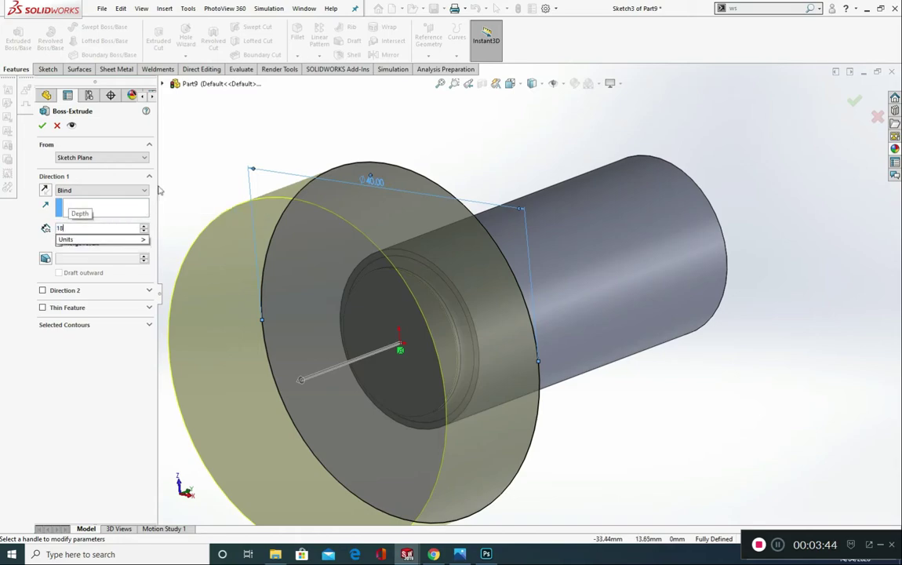
{"action": "key", "text": "Return"}
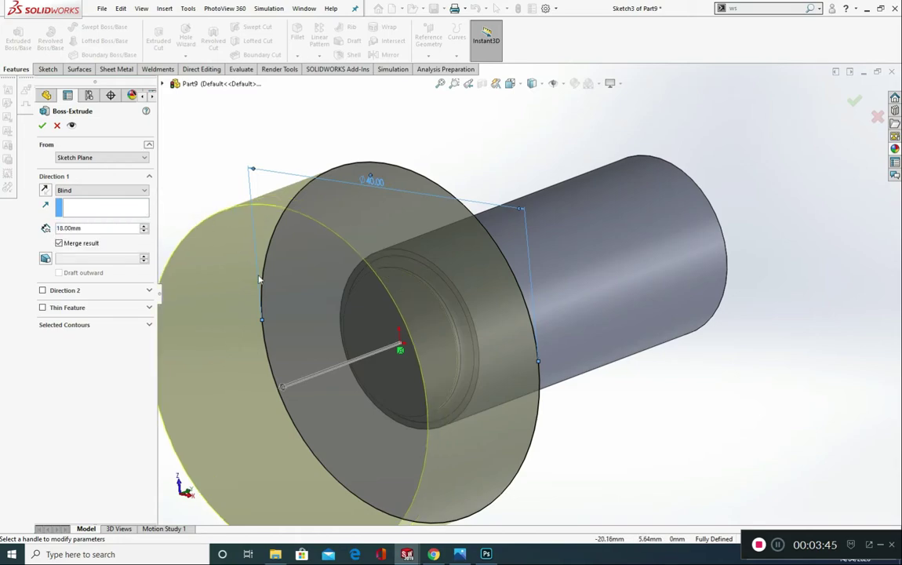
{"action": "scroll", "coordinate": [260, 279], "scroll_direction": "up", "scroll_amount": 2}
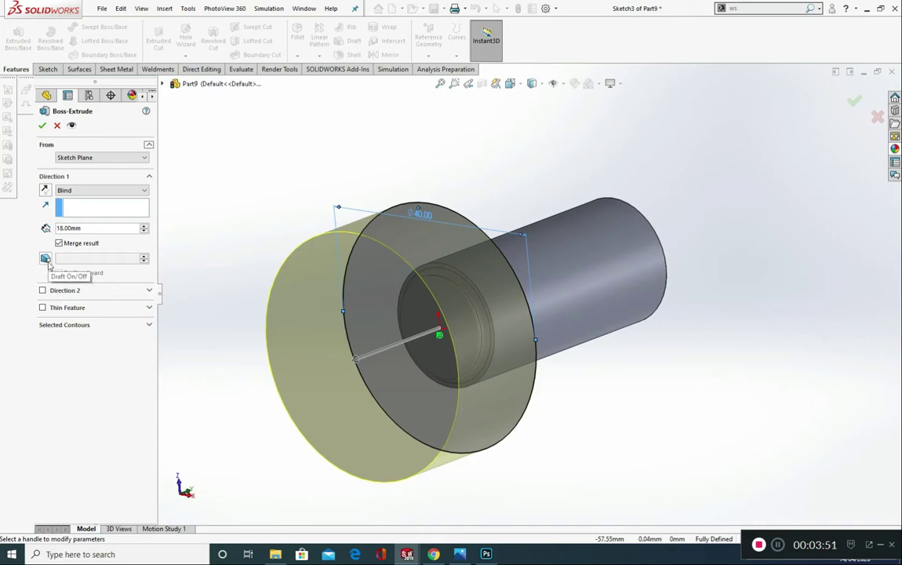
Step: Add an inward draft of 7 degrees to the head extrusion and complete the feature
{"action": "left_click", "coordinate": [45, 259]}
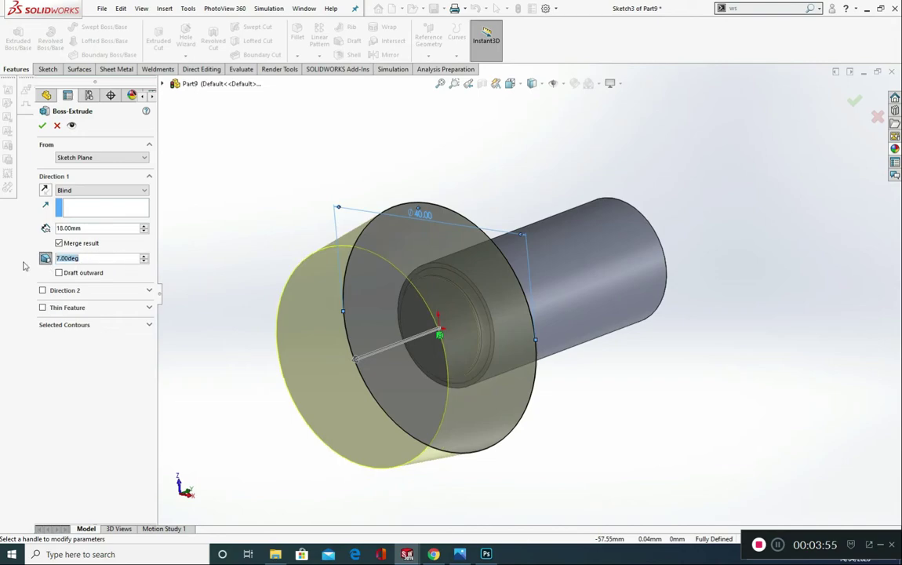
{"action": "type", "text": "7"}
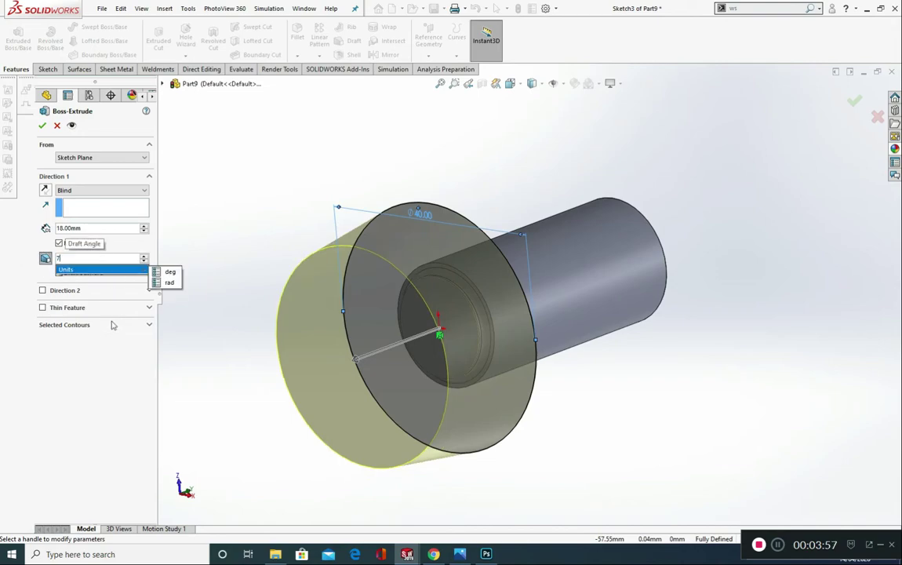
{"action": "left_click", "coordinate": [105, 364]}
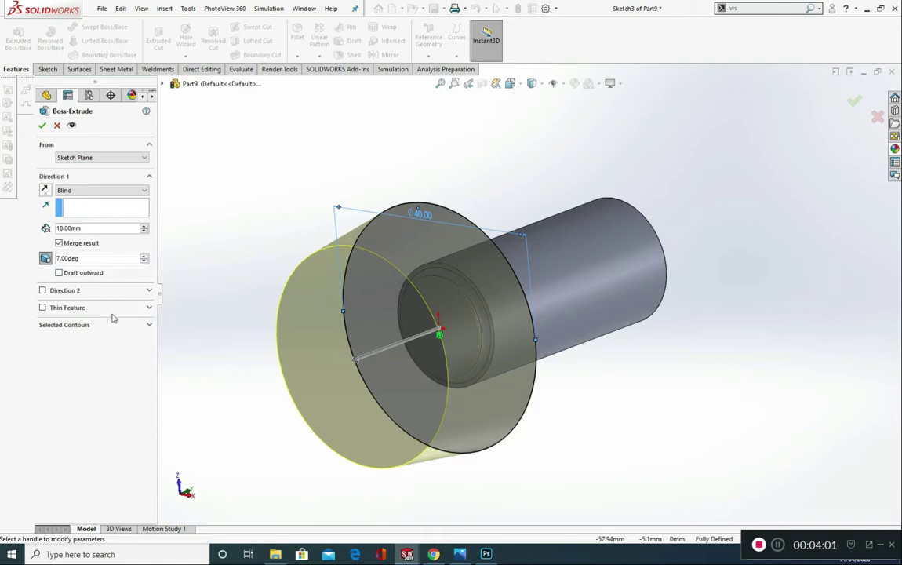
{"action": "left_click", "coordinate": [44, 127]}
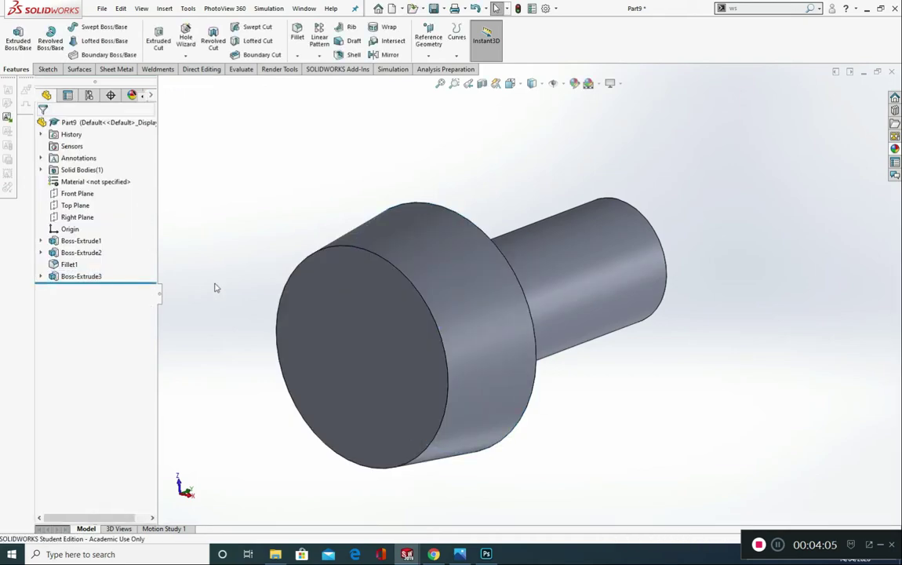
Step: Sketch a circle about 43.3 mm in diameter on the Front Plane, centred below the head about 31.5 mm directly under the origin
{"action": "middle_click_drag", "start_coordinate": [224, 302], "coordinate": [256, 357]}
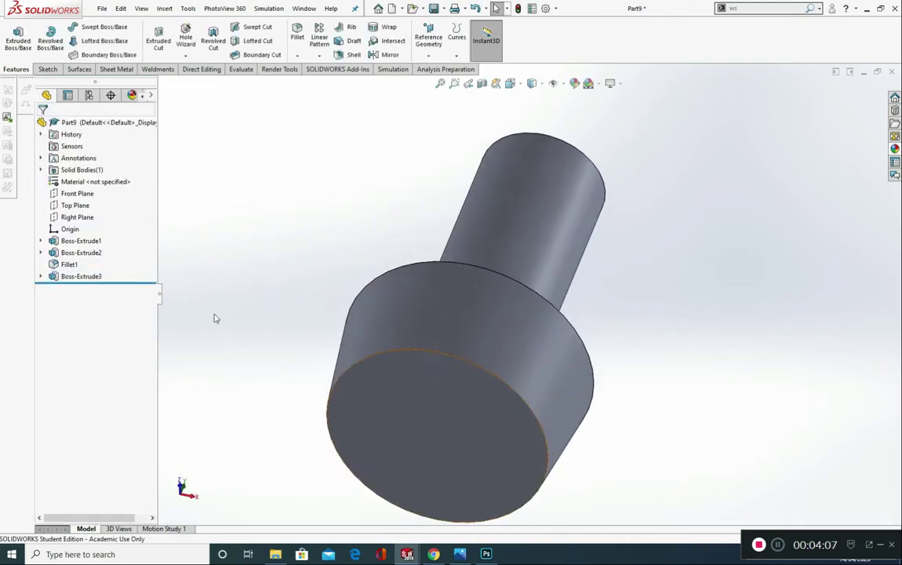
{"action": "left_click", "coordinate": [73, 196]}
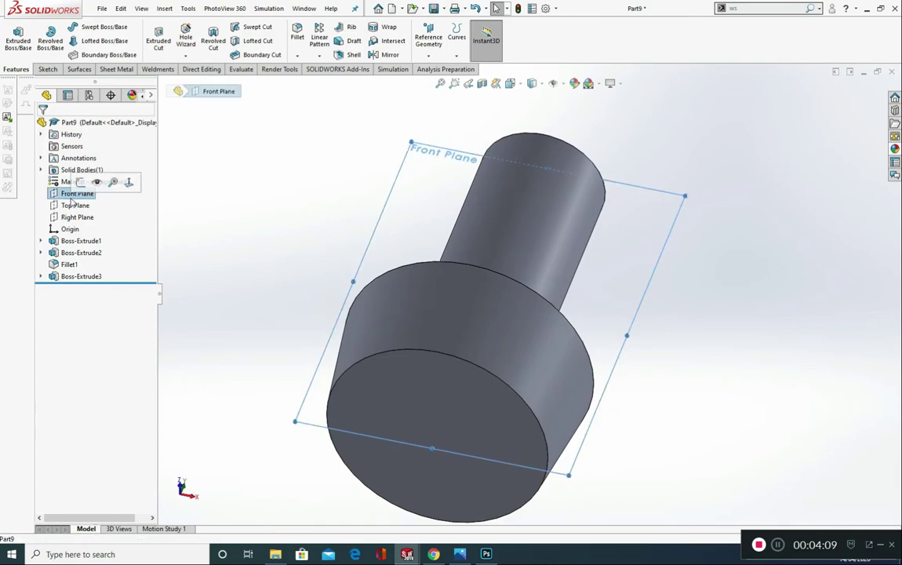
{"action": "left_click", "coordinate": [117, 180]}
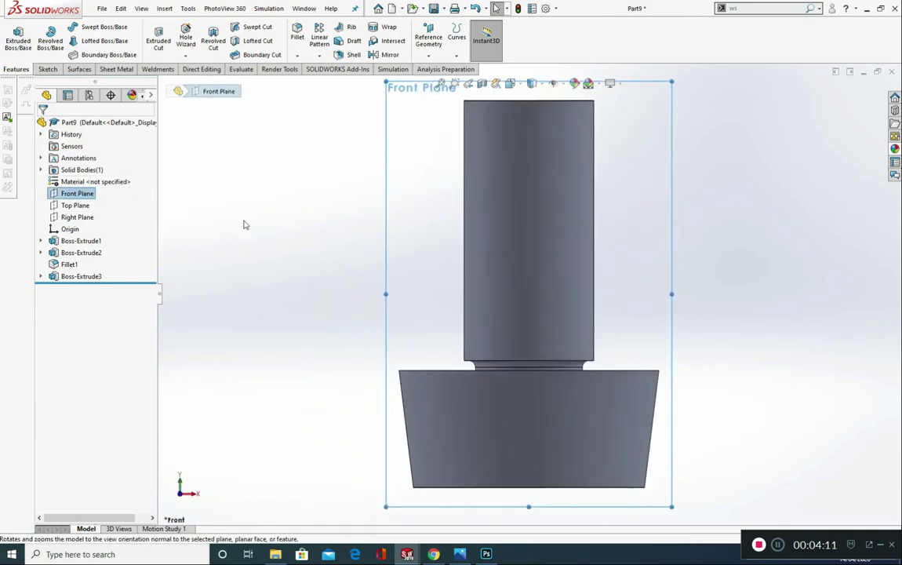
{"action": "key", "text": "z"}
{"action": "key", "text": "z"}
{"action": "left_click", "coordinate": [47, 69]}
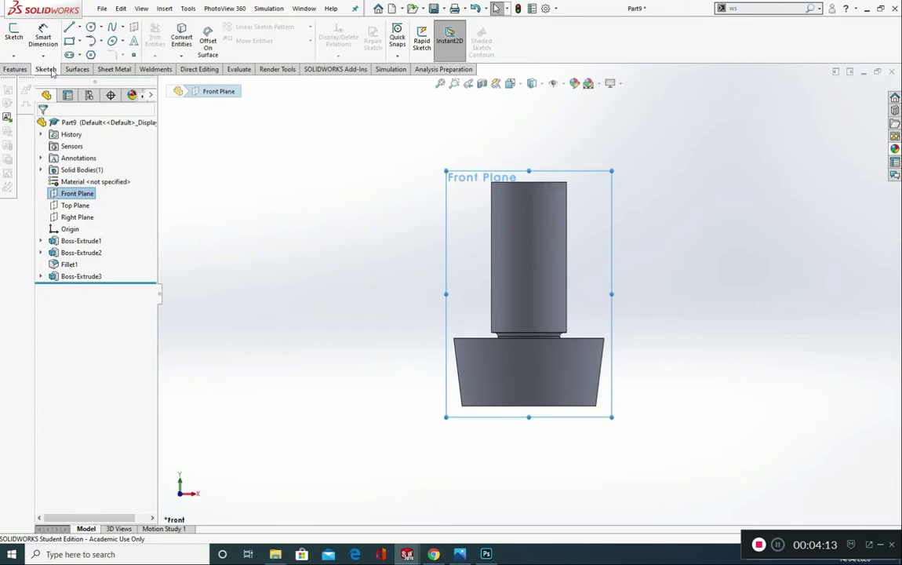
{"action": "left_click", "coordinate": [91, 28]}
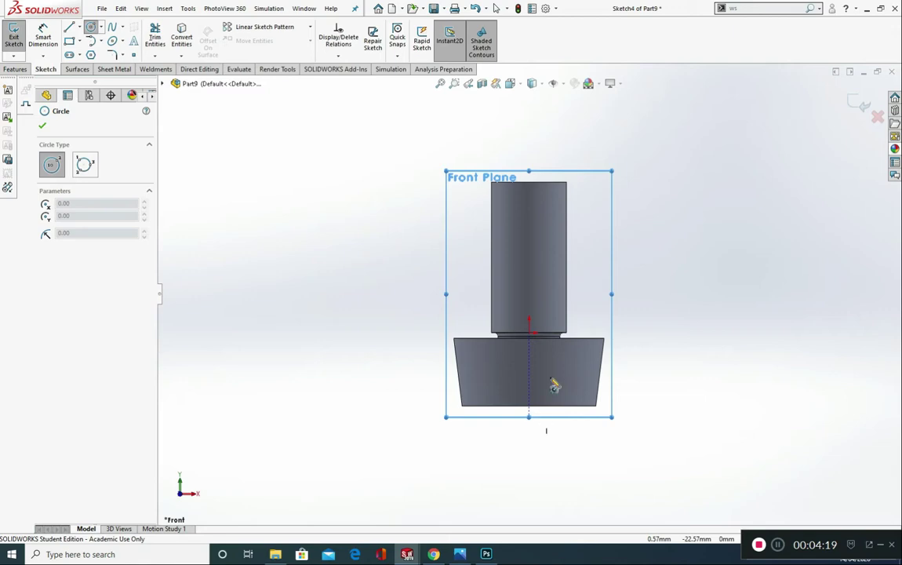
{"action": "scroll", "coordinate": [555, 392], "scroll_direction": "down", "scroll_amount": 3}
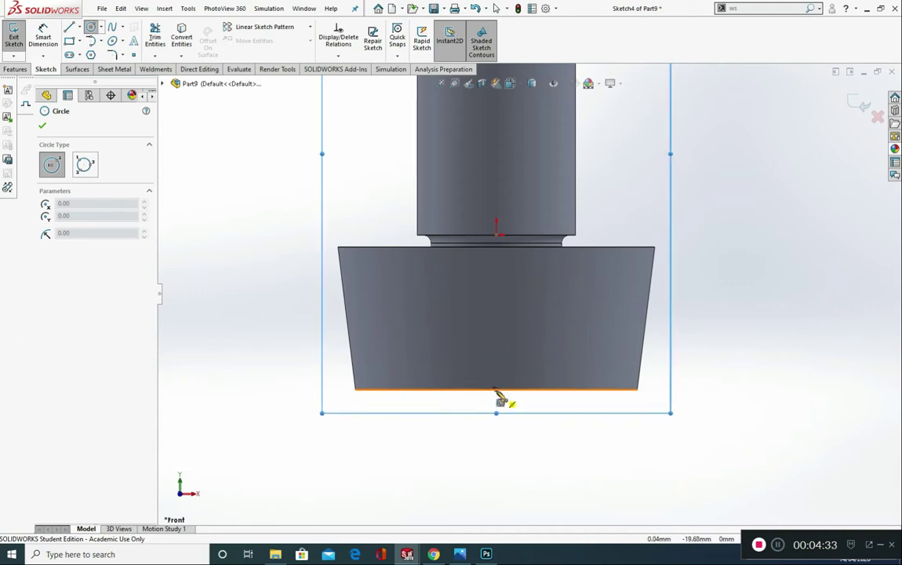
{"action": "left_click", "coordinate": [496, 484]}
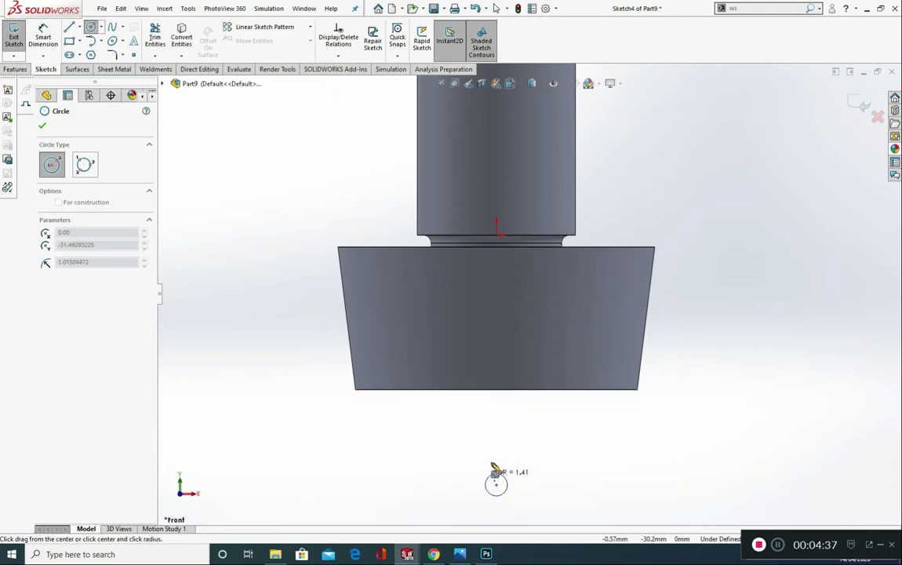
{"action": "left_click", "coordinate": [497, 320]}
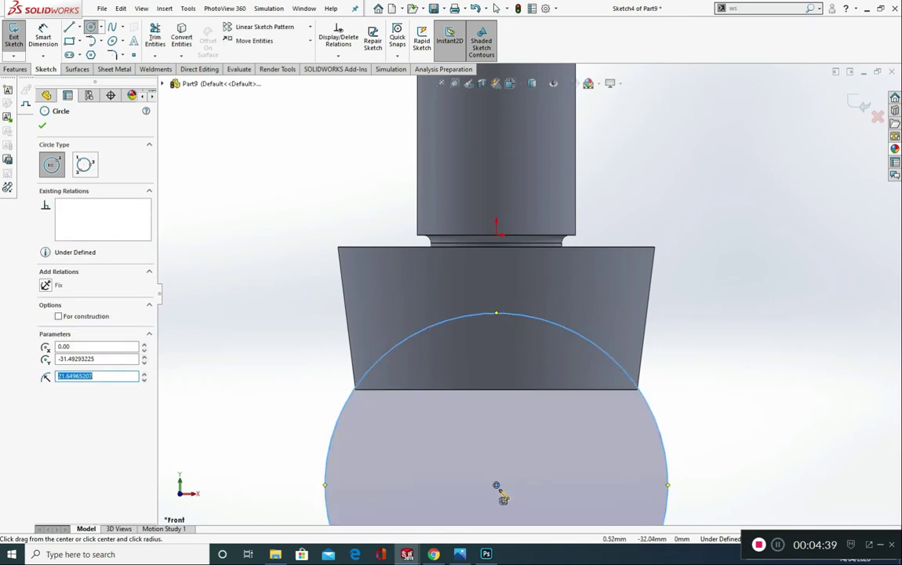
Step: Sketch a smaller concentric circle about 30.1 mm in diameter inside the first circle and finish the Circle command
{"action": "scroll", "coordinate": [526, 470], "scroll_direction": "up", "scroll_amount": 1}
{"action": "scroll", "coordinate": [526, 470], "scroll_direction": "up", "scroll_amount": 1}
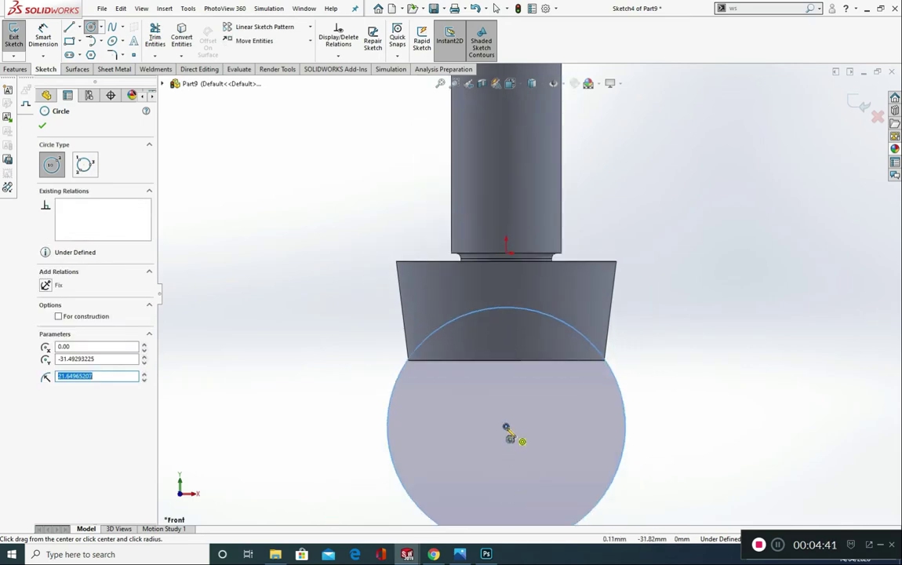
{"action": "left_click", "coordinate": [507, 428]}
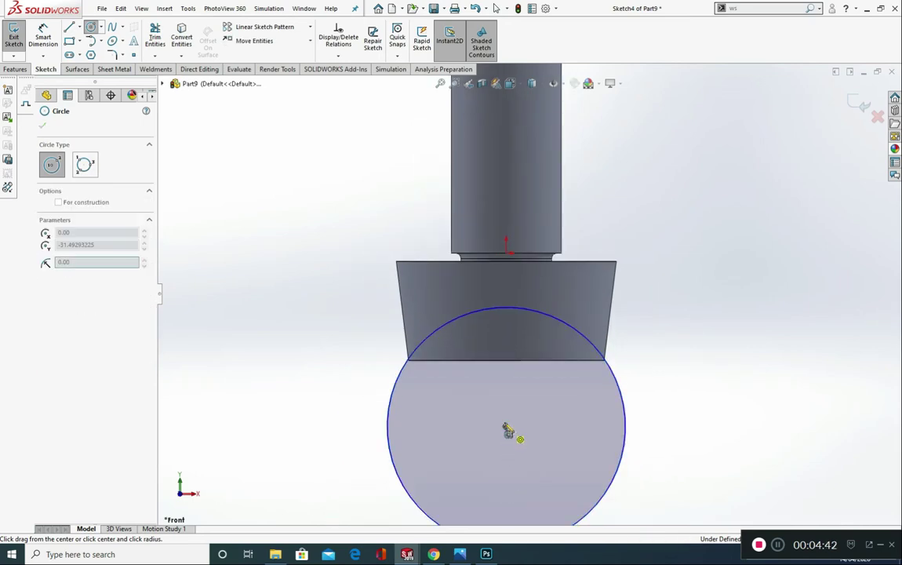
{"action": "left_click", "coordinate": [515, 353]}
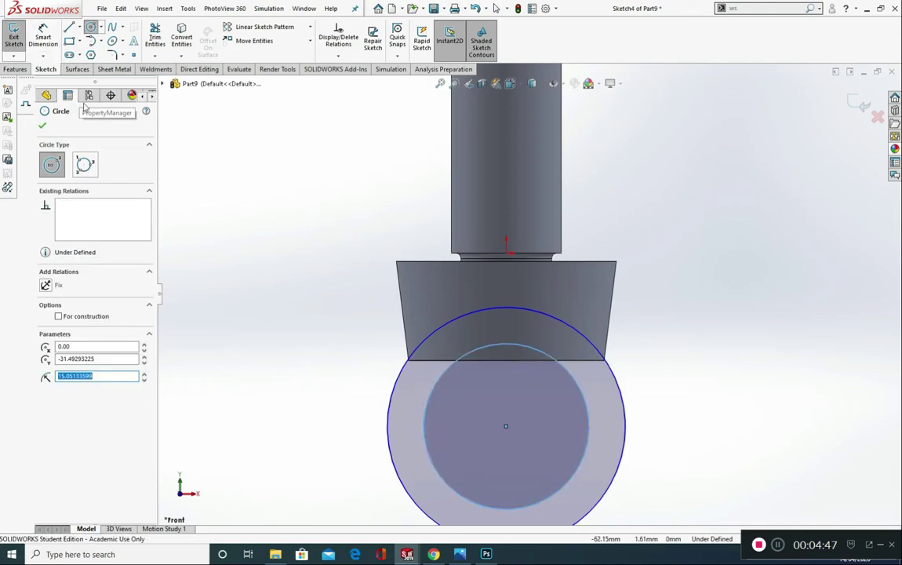
{"action": "left_click", "coordinate": [43, 128]}
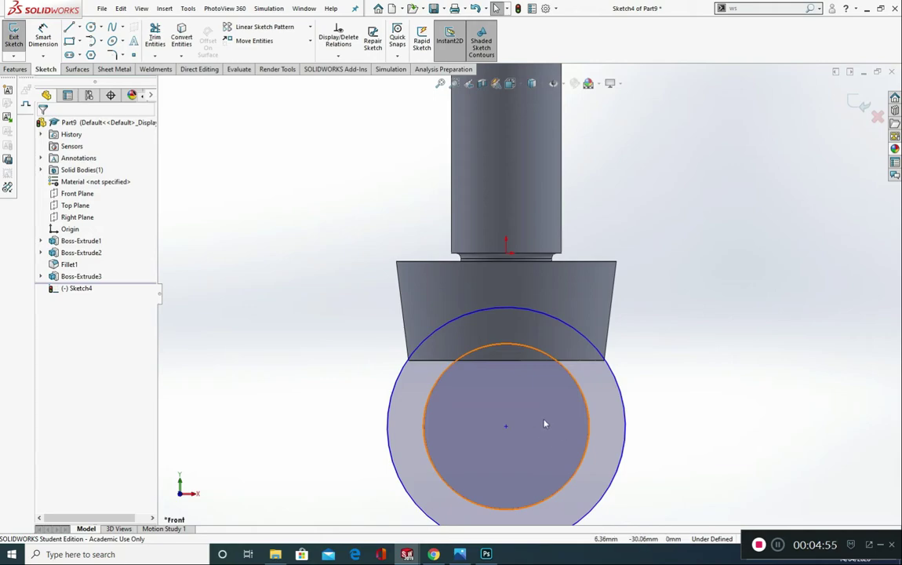
Step: Add a vertical relation between the circles' shared centre point and the origin
{"action": "left_click", "coordinate": [506, 427]}
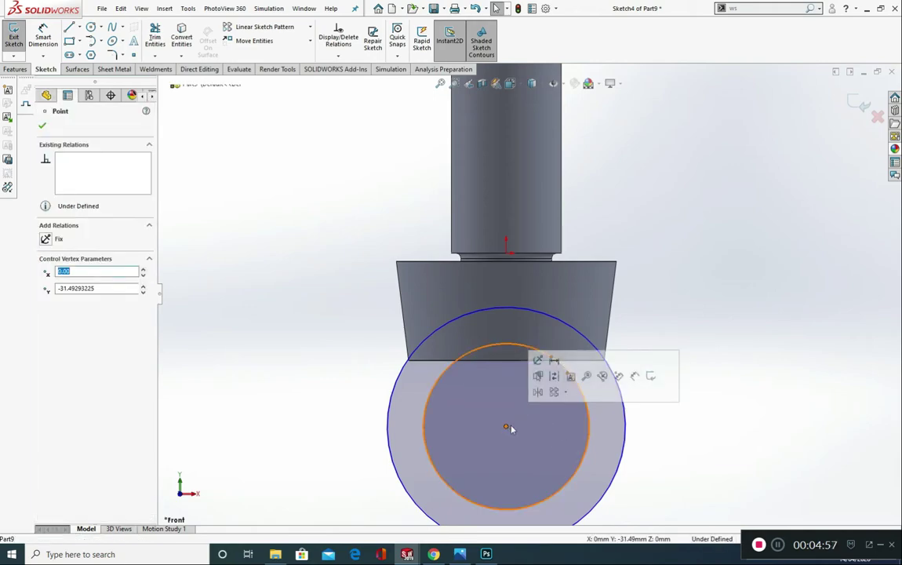
{"action": "left_click", "coordinate": [506, 256], "text": "ctrl"}
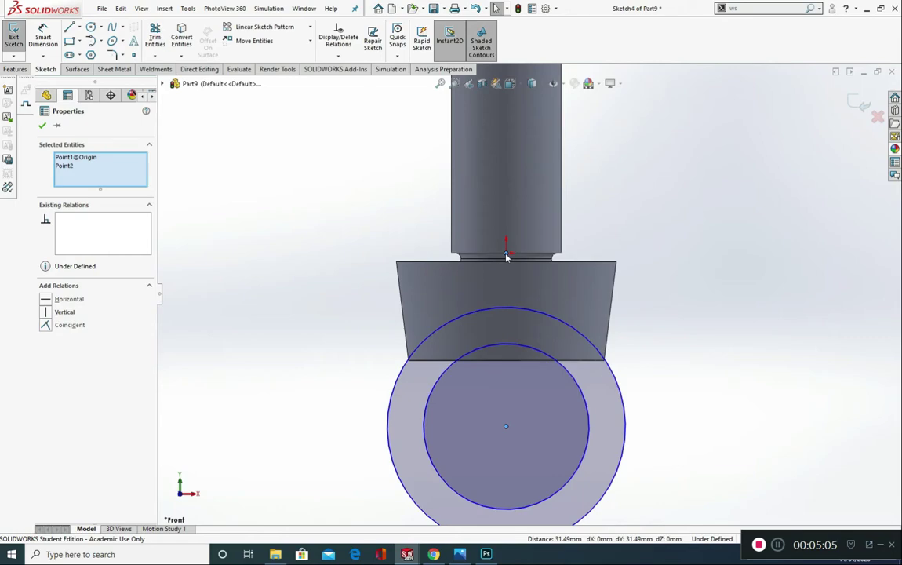
{"action": "left_click", "coordinate": [47, 313]}
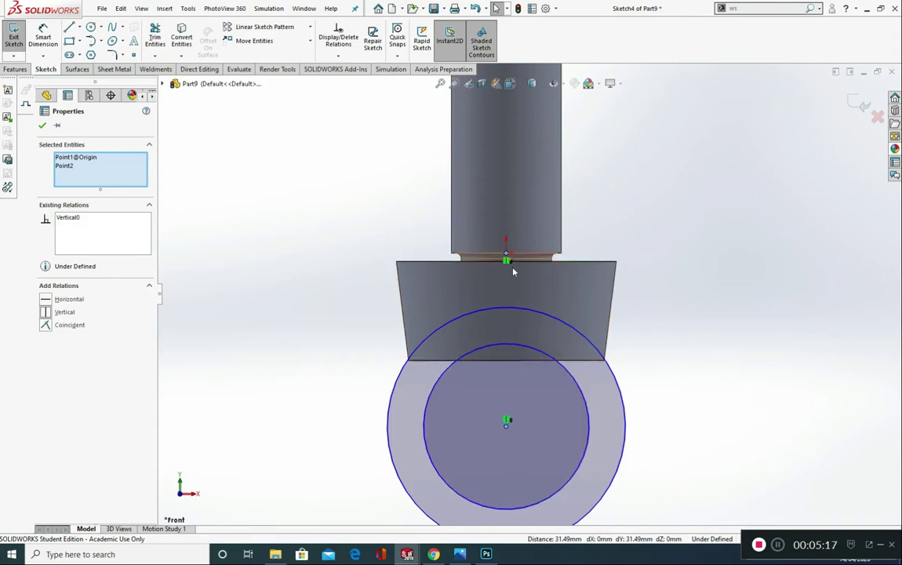
{"action": "right_click", "coordinate": [507, 422]}
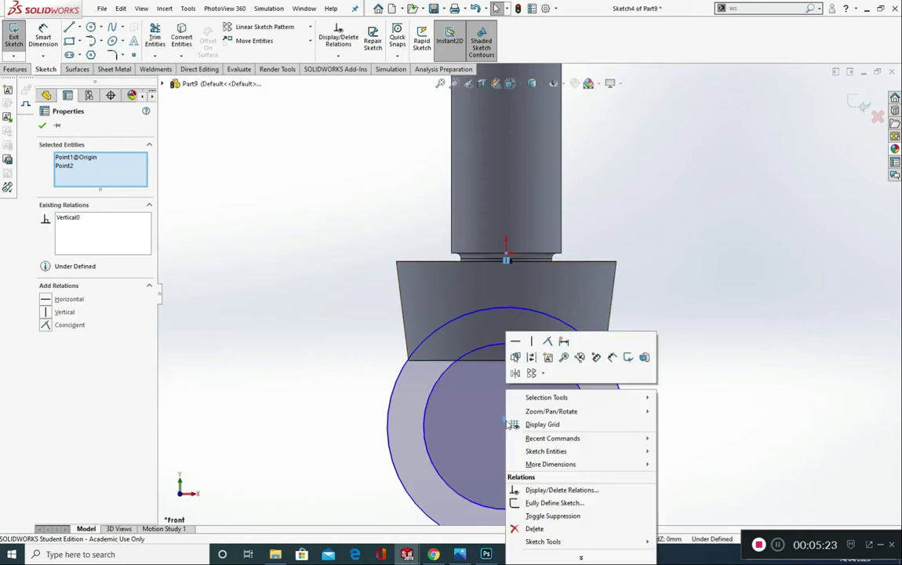
{"action": "left_click", "coordinate": [534, 529]}
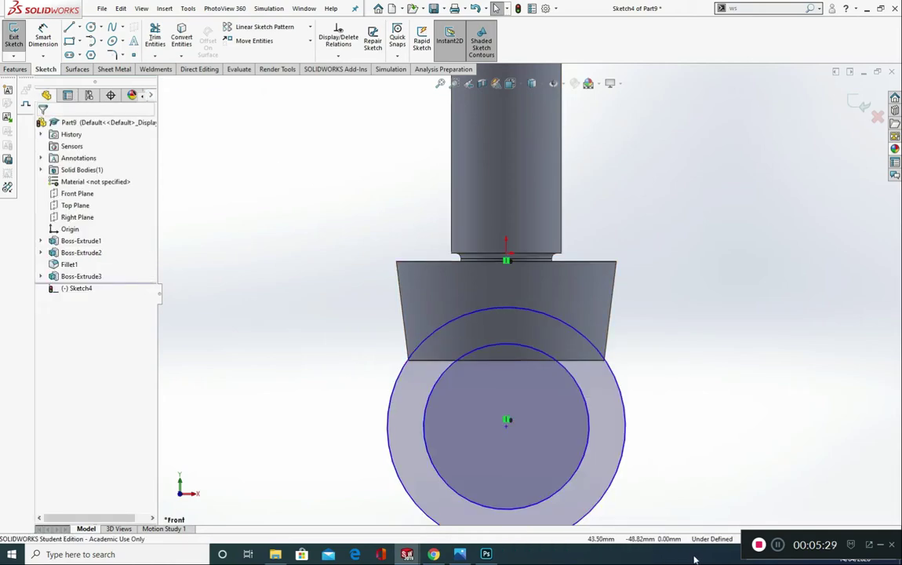
Step: Dimension the inner circle's diameter and set it to 40 mm
{"action": "left_click", "coordinate": [43, 35]}
{"action": "left_click", "coordinate": [505, 344]}
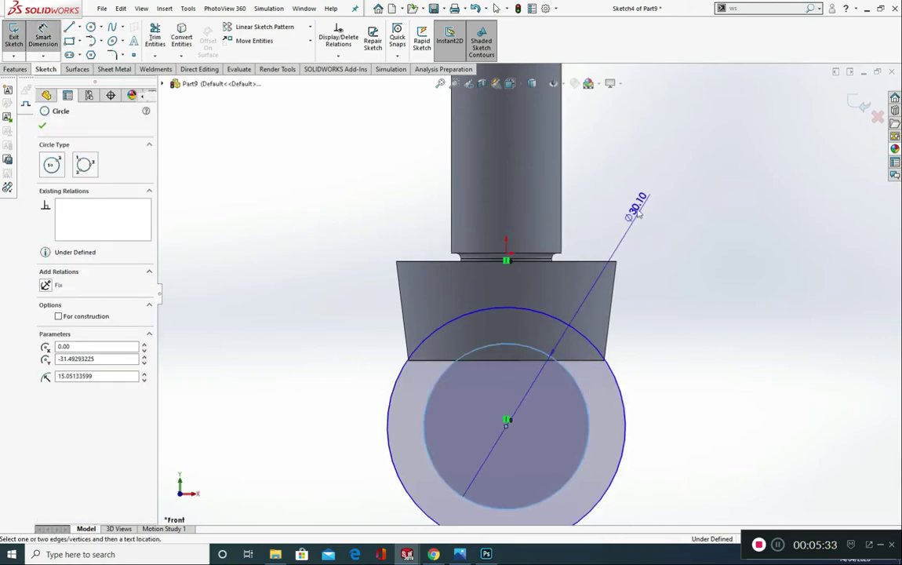
{"action": "left_click", "coordinate": [614, 205]}
{"action": "type", "text": "40"}
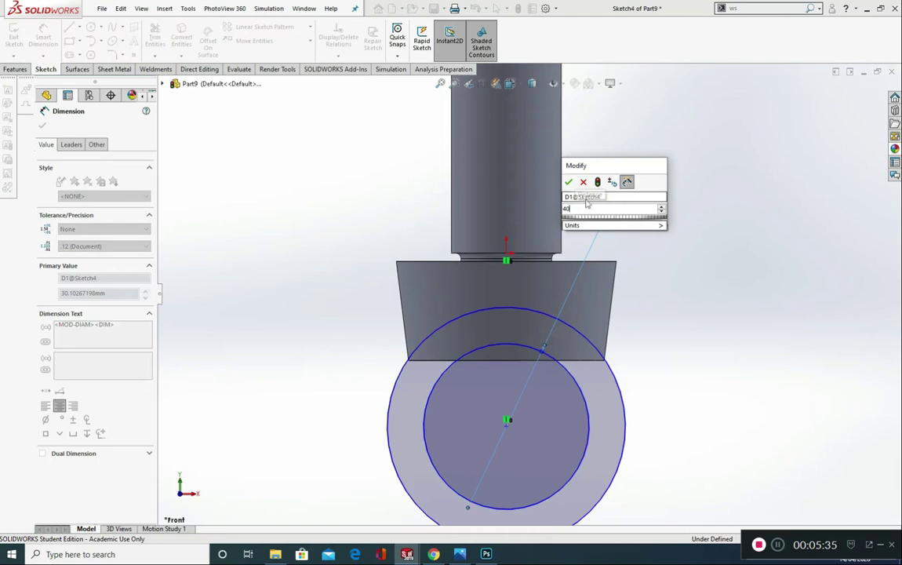
{"action": "key", "text": "Return"}
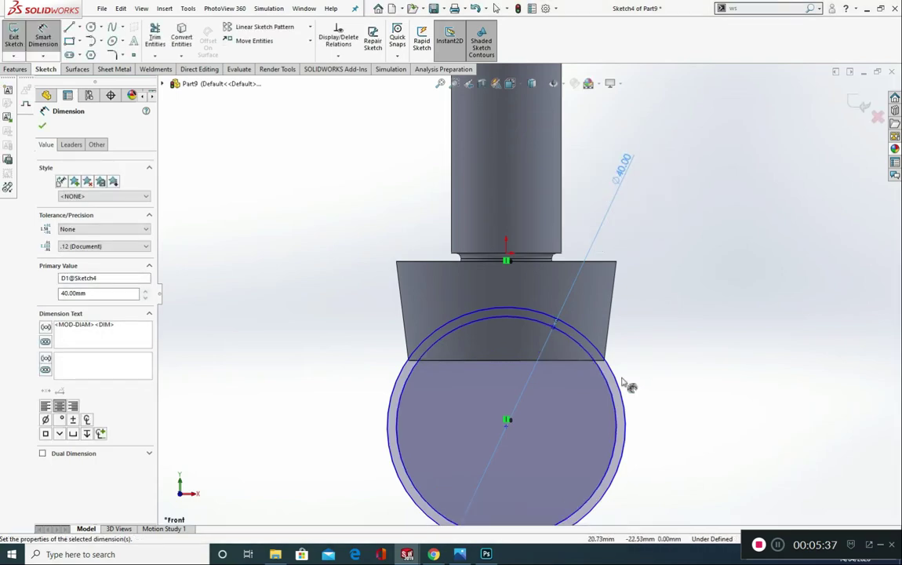
Step: Dimension the outer circle's diameter and set it to 70 mm
{"action": "left_click", "coordinate": [625, 386]}
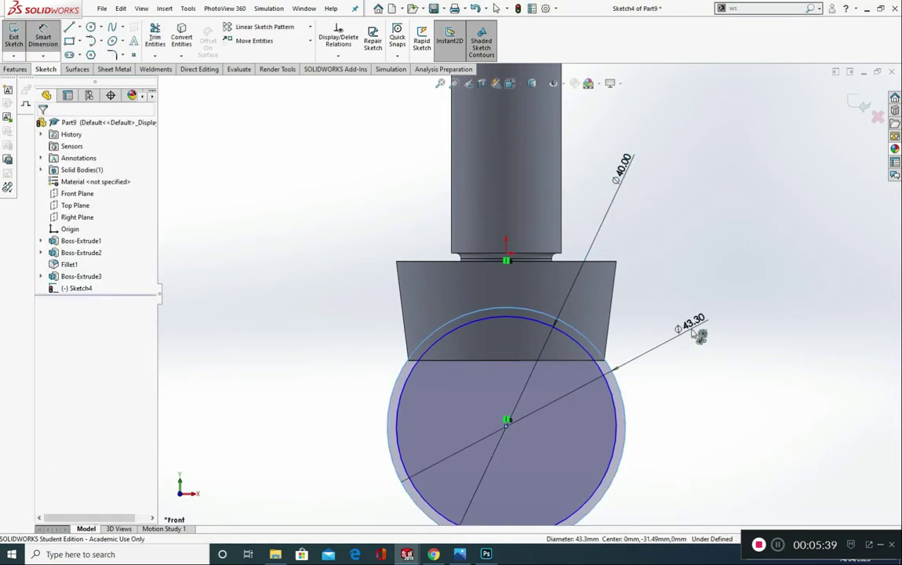
{"action": "left_click", "coordinate": [694, 329]}
{"action": "type", "text": "70"}
{"action": "left_click", "coordinate": [645, 314]}
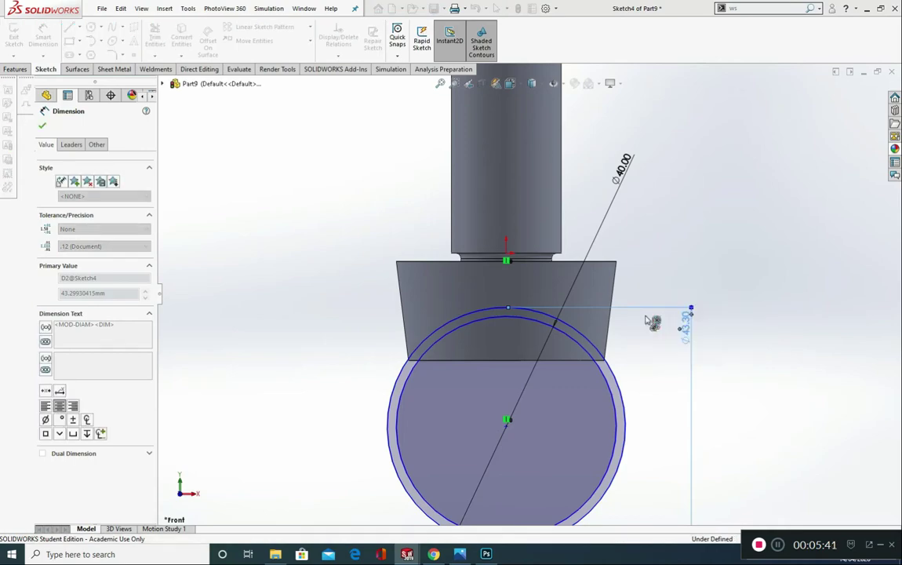
{"action": "key", "text": "z"}
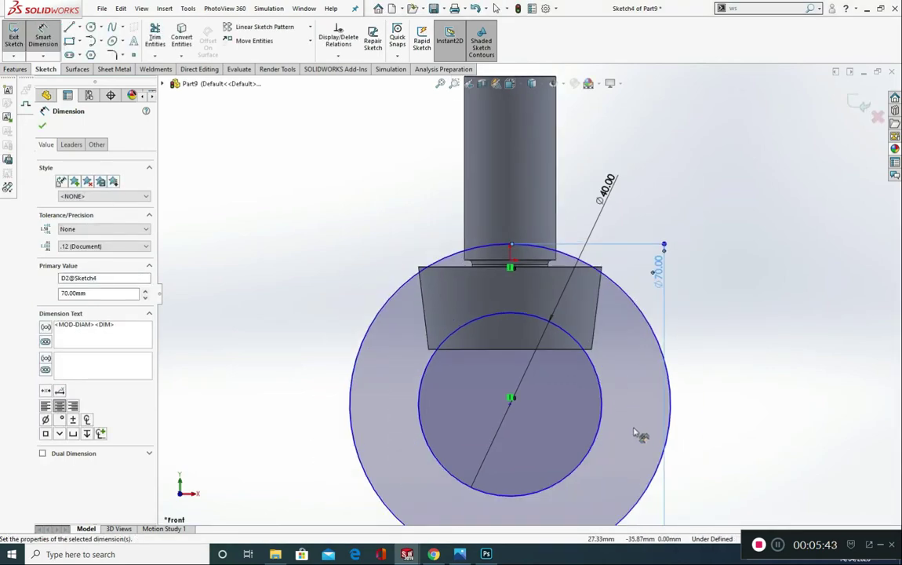
Step: Dimension the vertical distance between the circles' centre point and the origin and set it to 36.5 mm
{"action": "left_click", "coordinate": [510, 399]}
{"action": "left_click", "coordinate": [509, 260]}
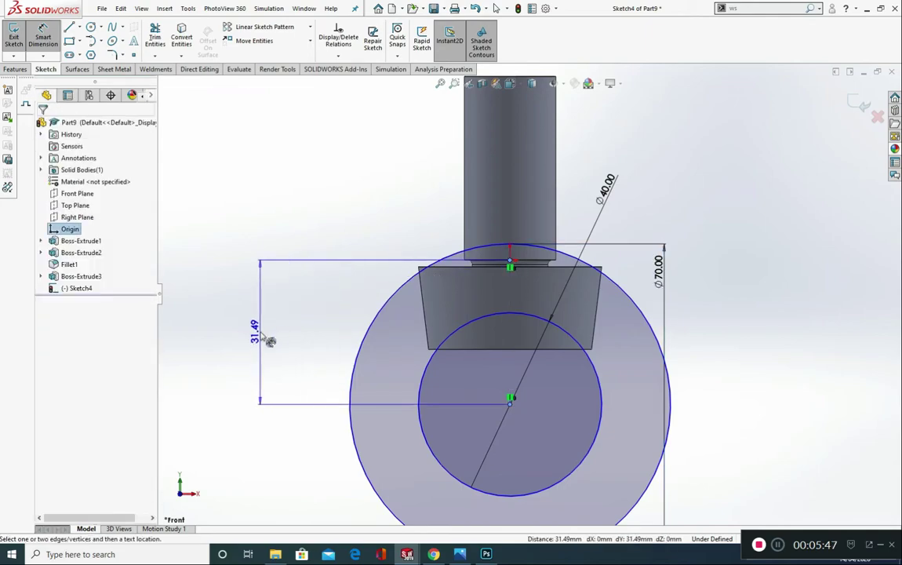
{"action": "left_click", "coordinate": [267, 341]}
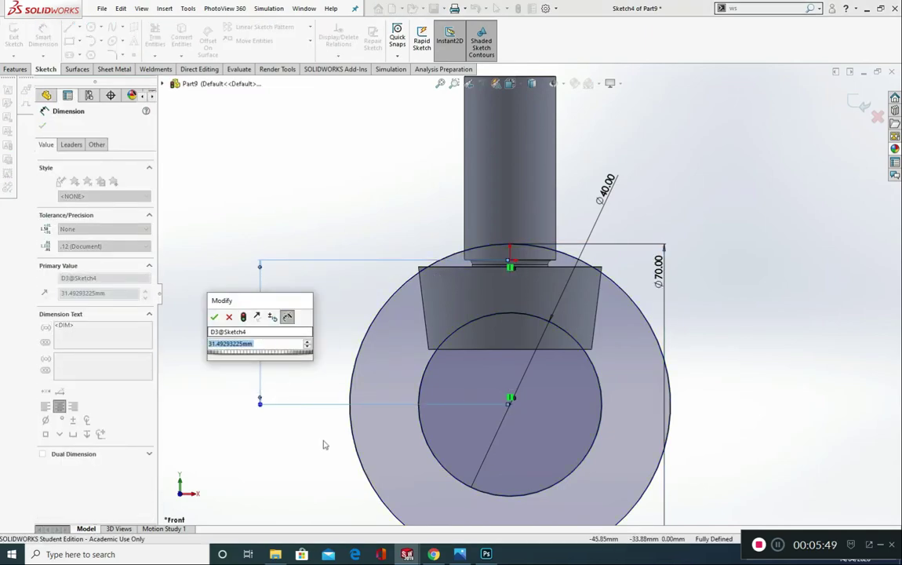
{"action": "left_click", "coordinate": [434, 555]}
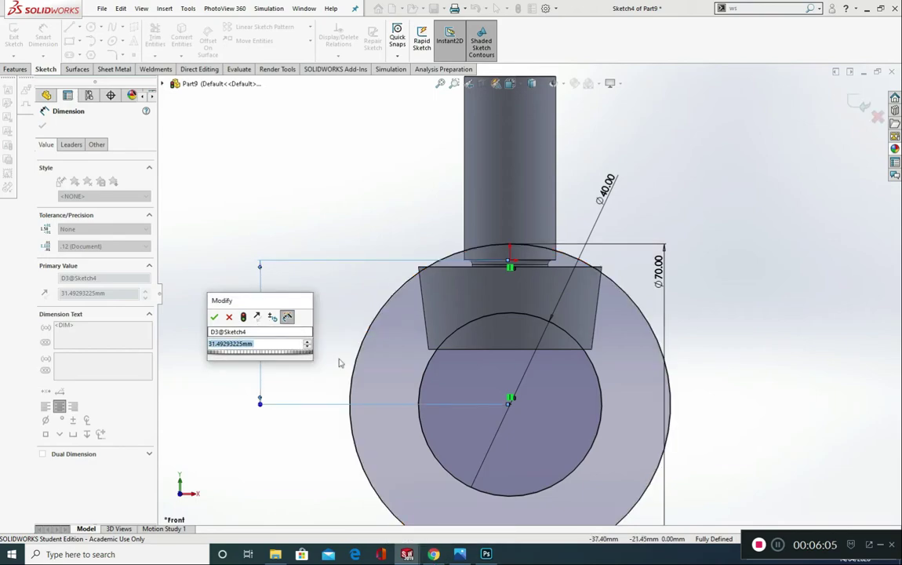
{"action": "type", "text": "36."}
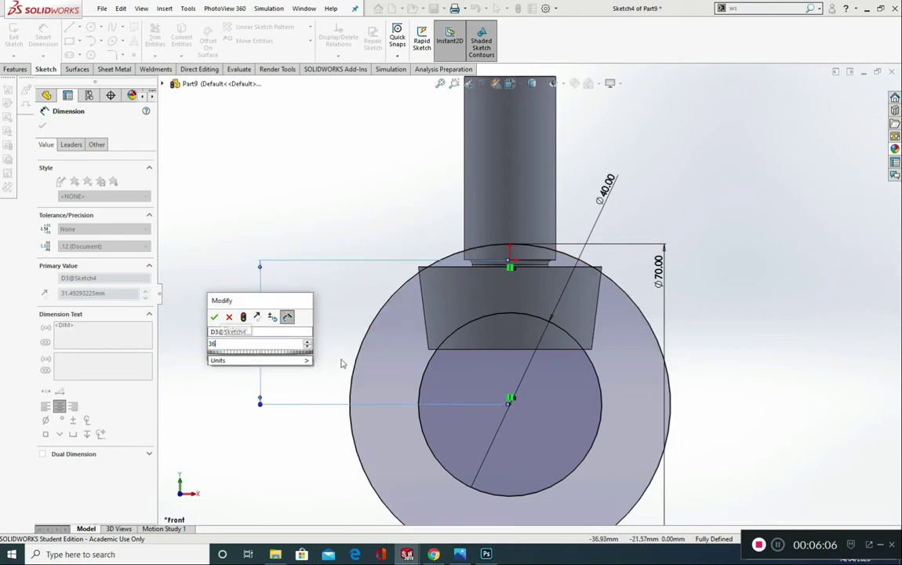
{"action": "type", "text": "5"}
{"action": "mouse_move", "coordinate": [251, 358]}
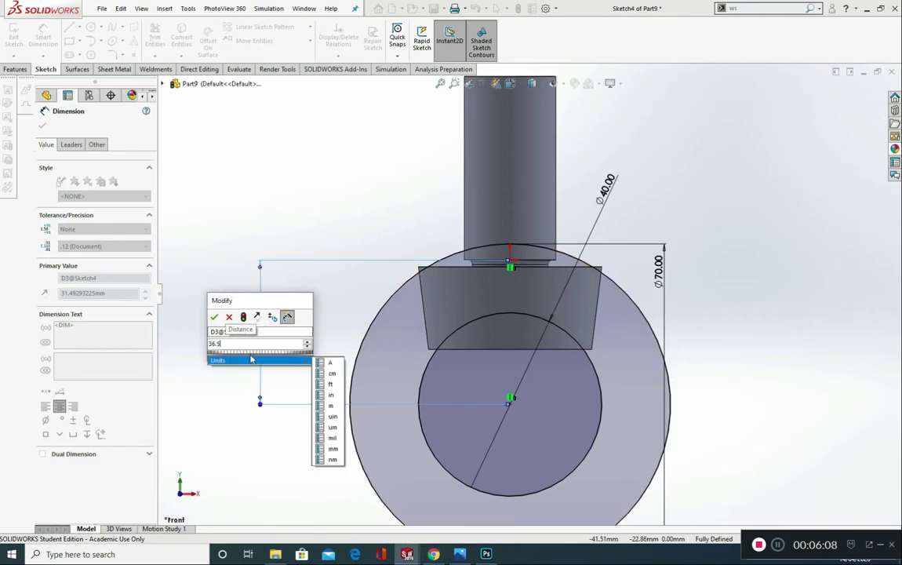
{"action": "left_click", "coordinate": [214, 317]}
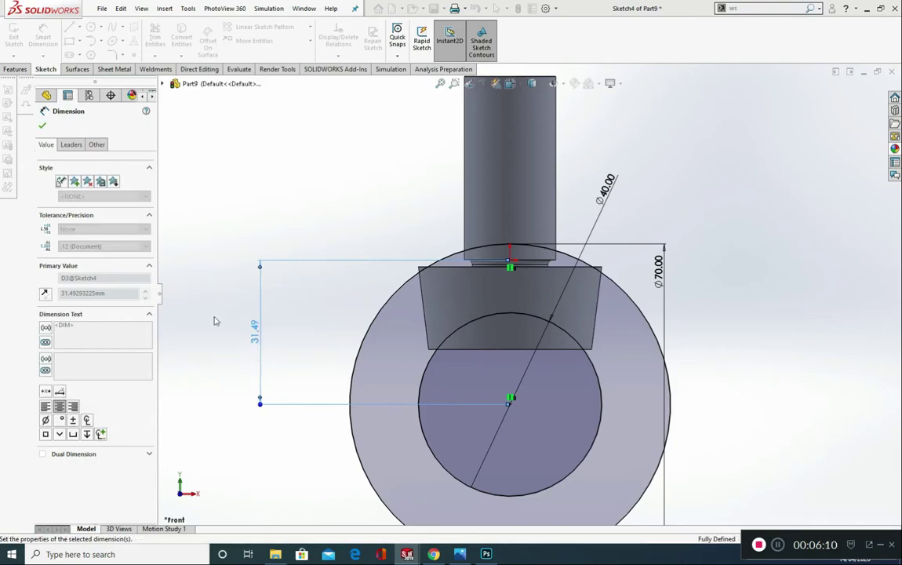
Step: Start a boss extrusion of the ring profile and set its end condition to Mid Plane
{"action": "left_click", "coordinate": [16, 69]}
{"action": "left_click", "coordinate": [18, 35]}
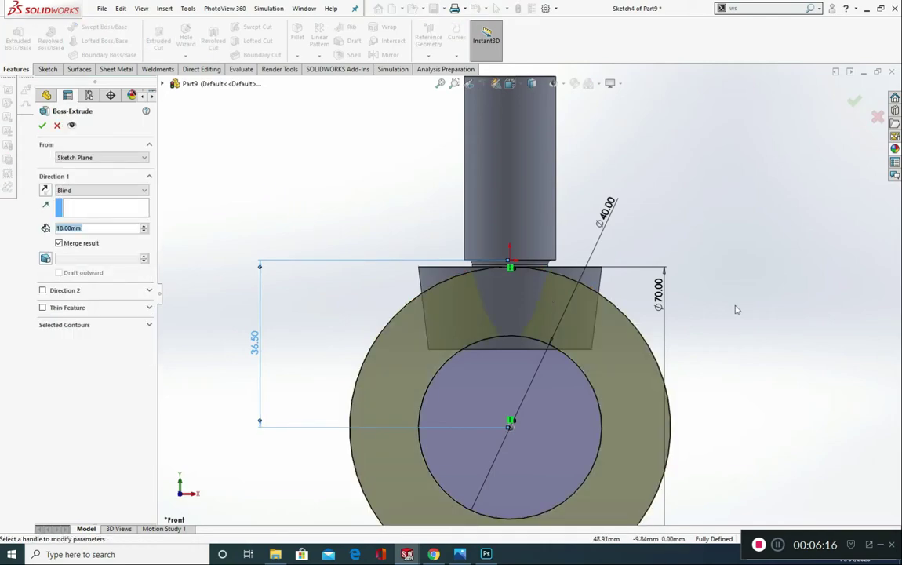
{"action": "middle_click_drag", "start_coordinate": [736, 308], "coordinate": [628, 350]}
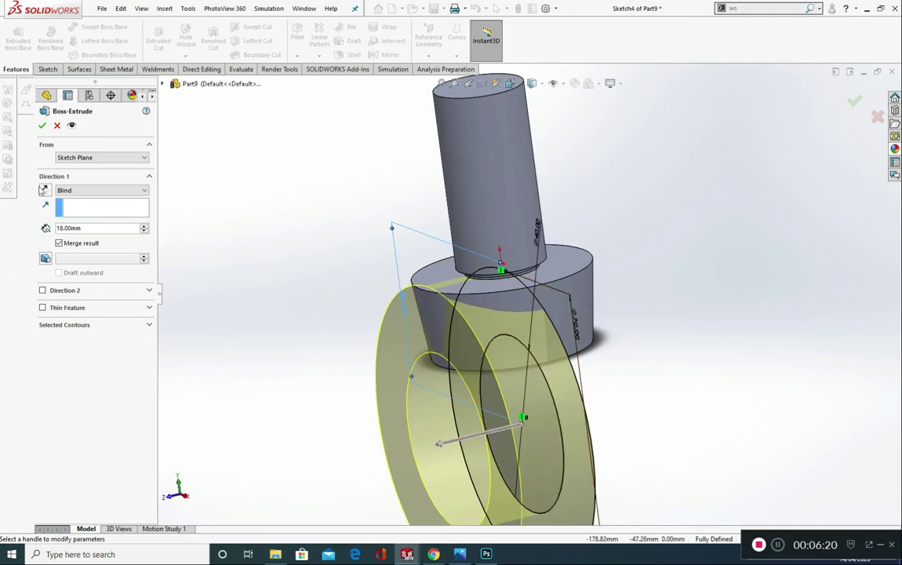
{"action": "left_click", "coordinate": [444, 442]}
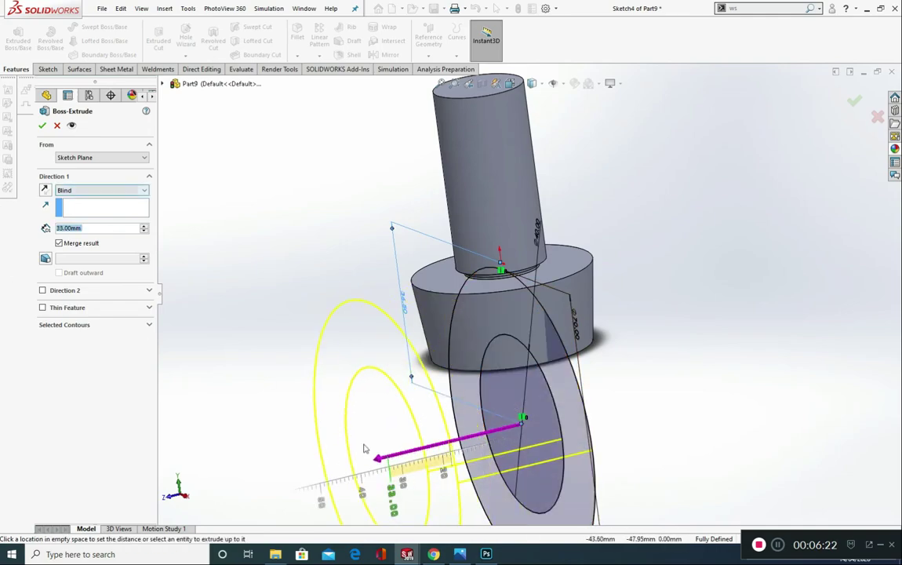
{"action": "left_click", "coordinate": [364, 449]}
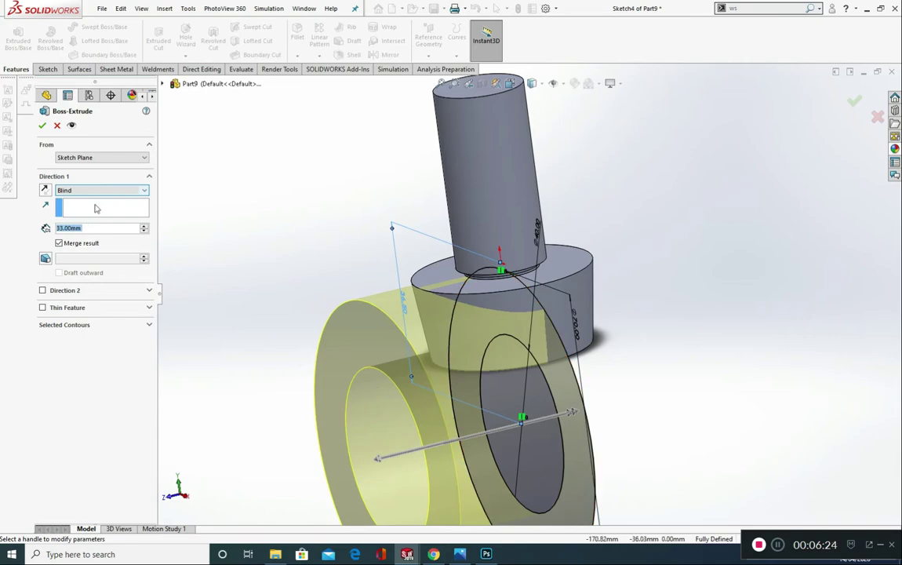
{"action": "left_click", "coordinate": [69, 190]}
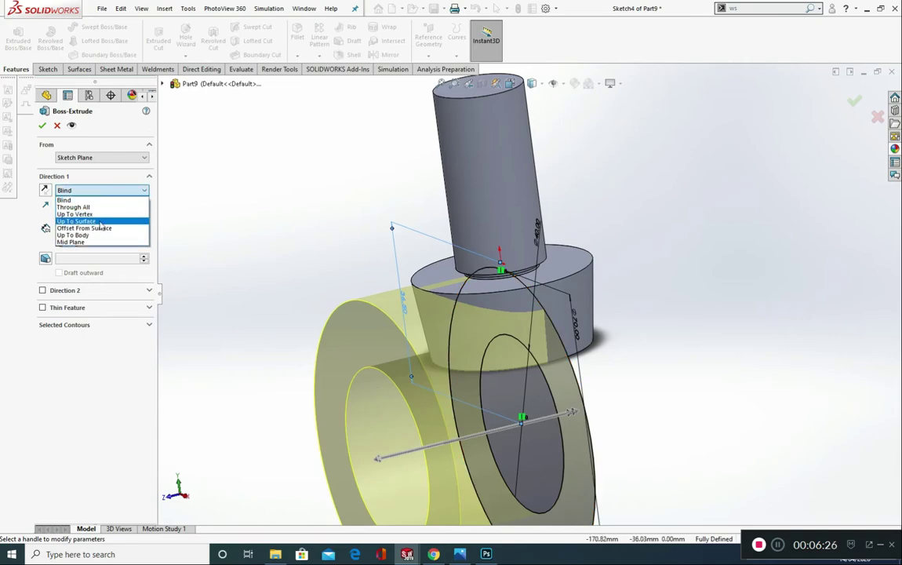
{"action": "left_click", "coordinate": [88, 241]}
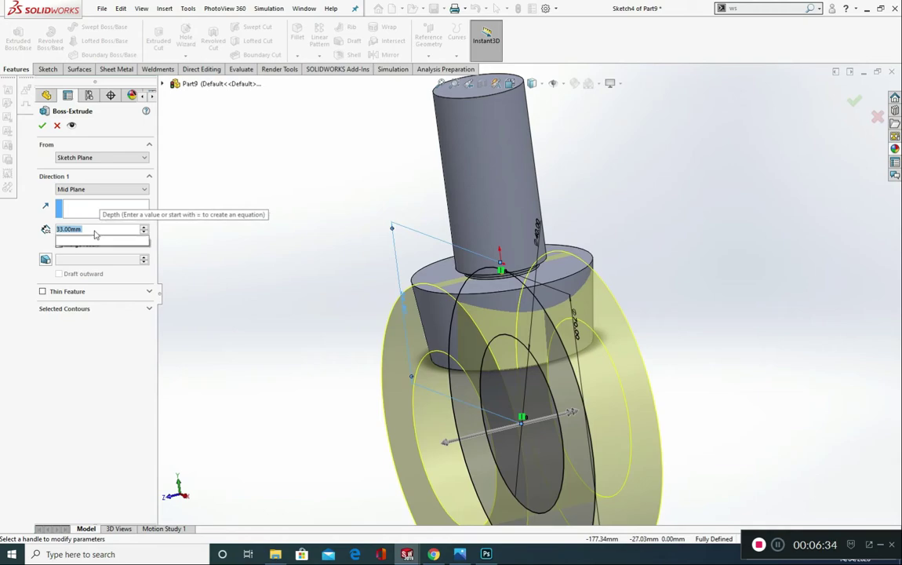
Step: Set the ring's mid-plane extrusion depth to 15 mm and finish the boss
{"action": "type", "text": "20"}
{"action": "key", "text": "Return"}
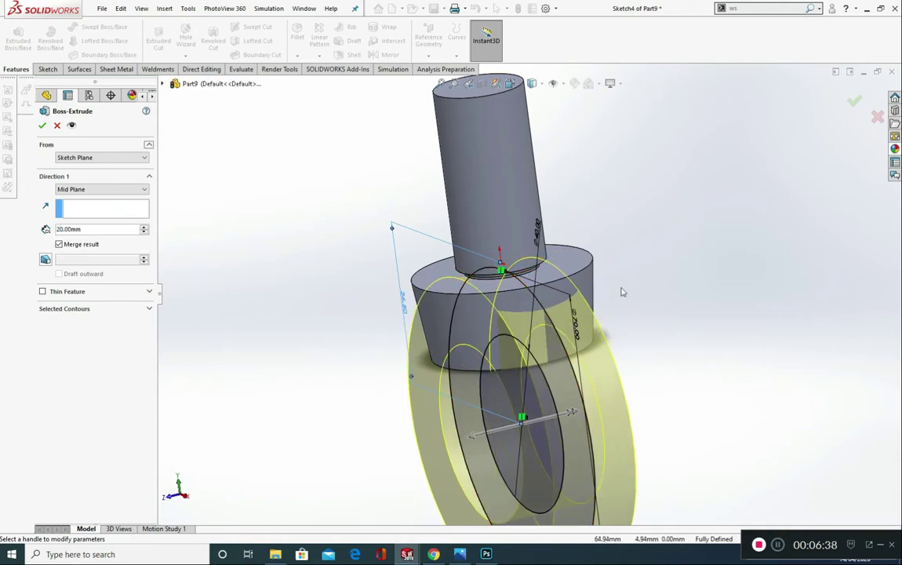
{"action": "double_click", "coordinate": [90, 229]}
{"action": "type", "text": "15"}
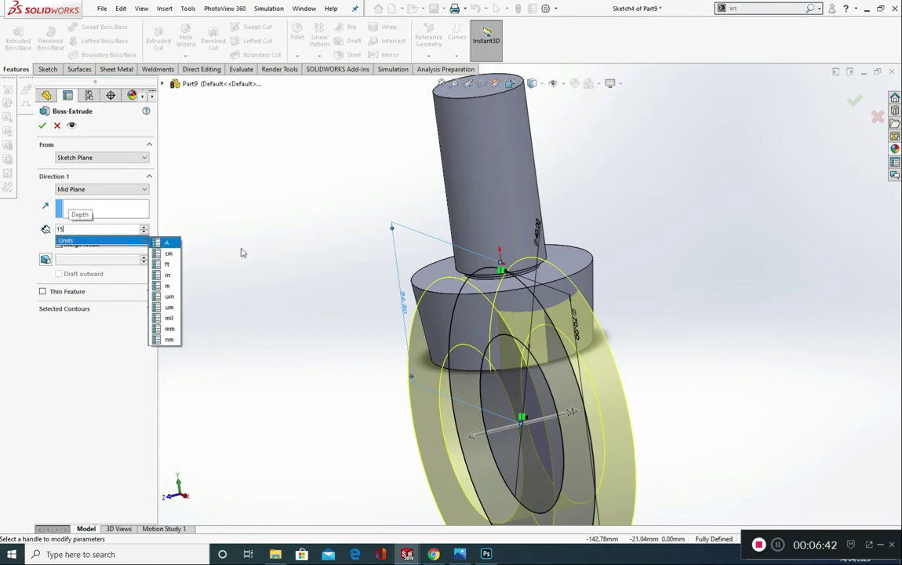
{"action": "key", "text": "Return"}
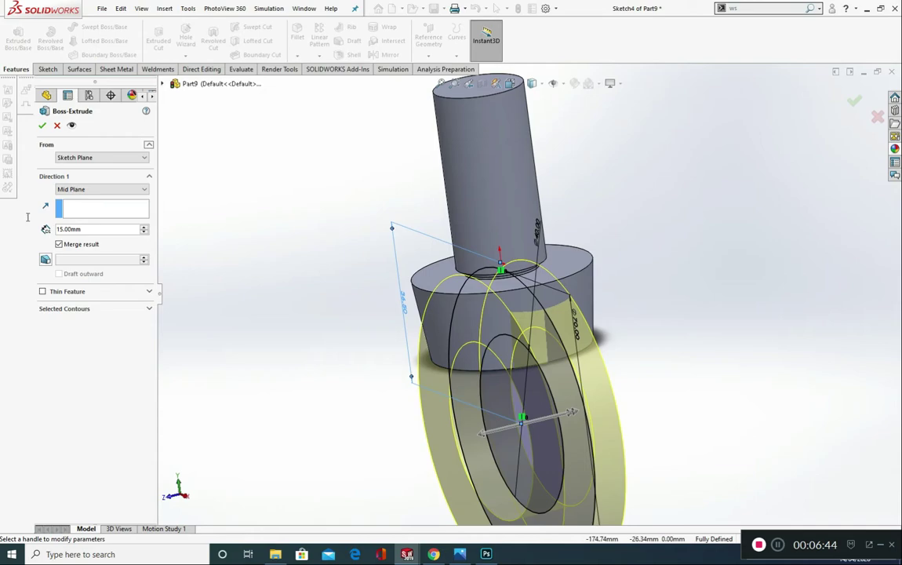
{"action": "left_click", "coordinate": [42, 125]}
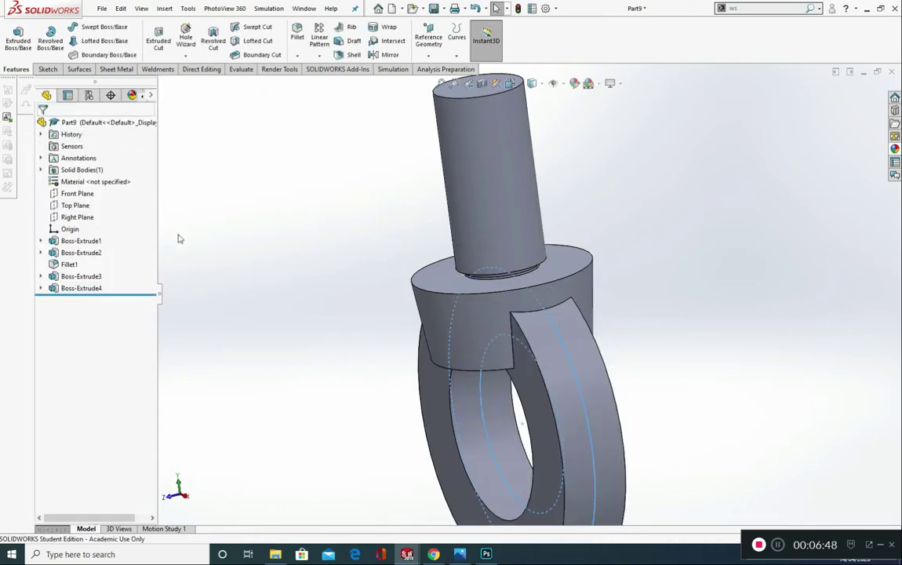
Step: Start a symmetric fillet on one outer circular edge of the ring and set its radius to 5 mm
{"action": "middle_click_drag", "start_coordinate": [244, 383], "coordinate": [306, 354]}
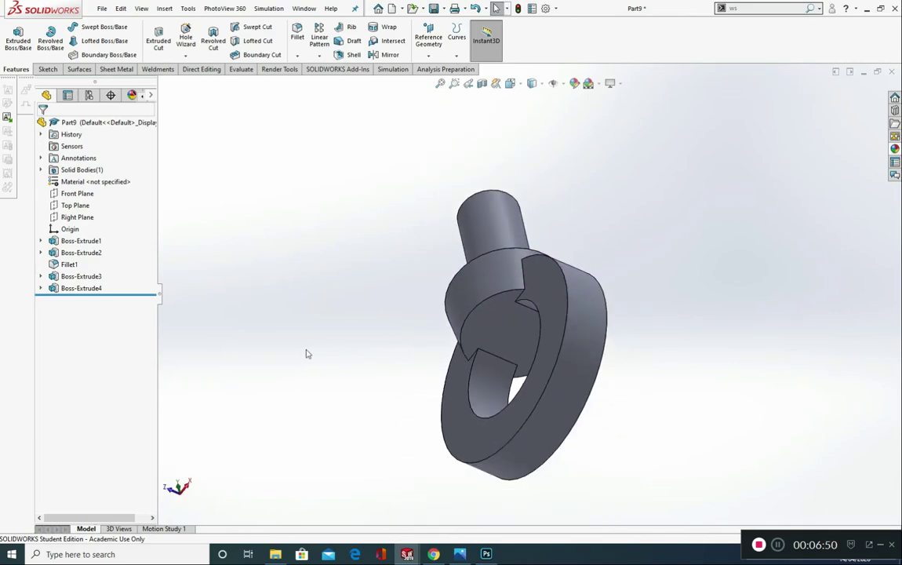
{"action": "scroll", "coordinate": [445, 352], "scroll_direction": "down", "scroll_amount": 2}
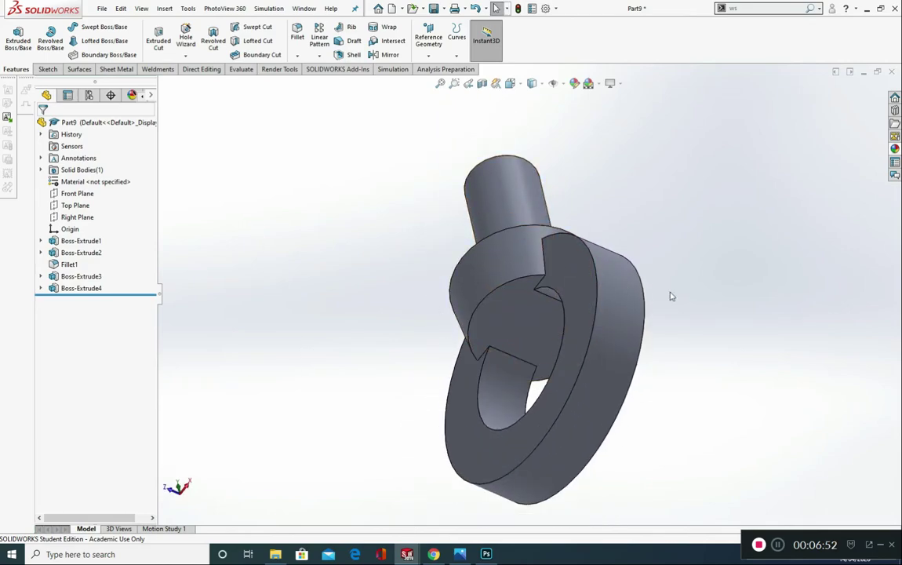
{"action": "left_click", "coordinate": [297, 39]}
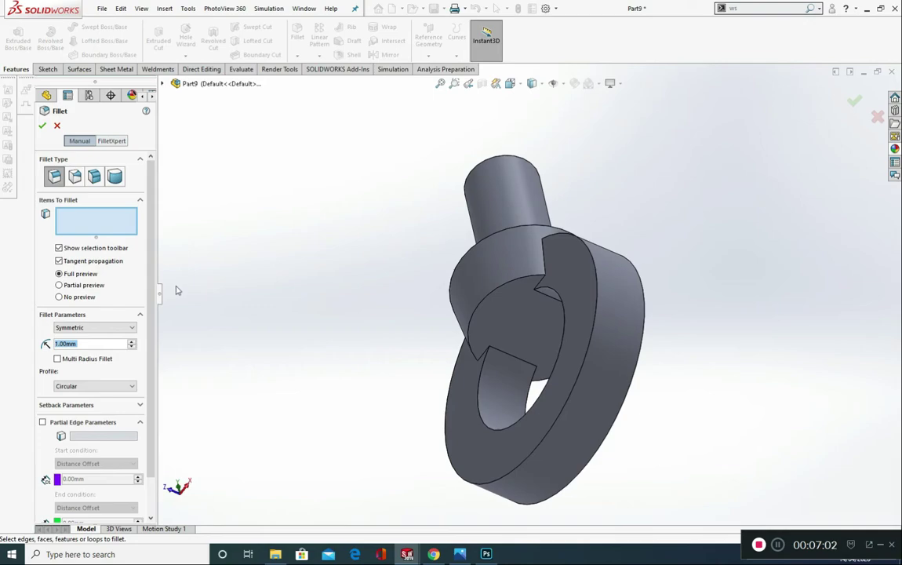
{"action": "type", "text": "10"}
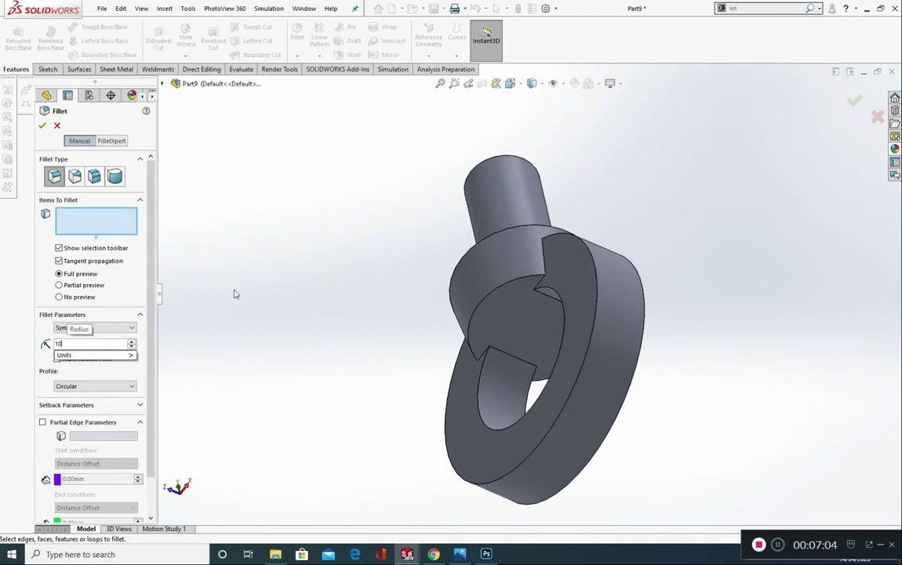
{"action": "key", "text": "Return"}
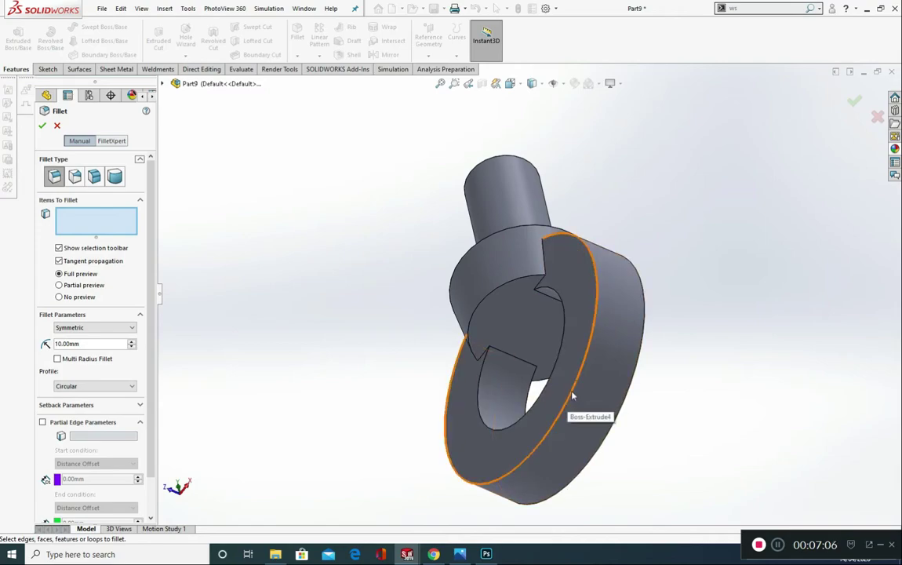
{"action": "left_click", "coordinate": [572, 391]}
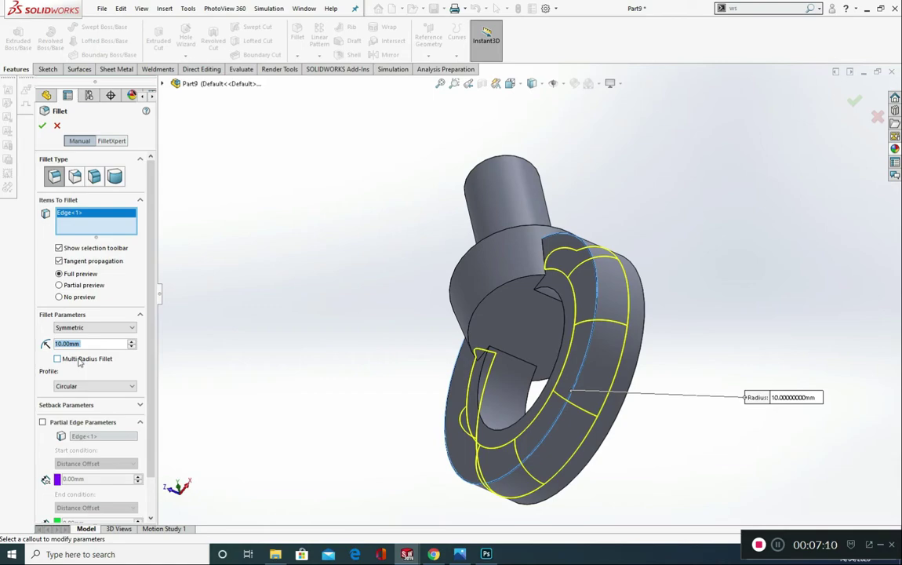
{"action": "type", "text": "8"}
{"action": "key", "text": "Return"}
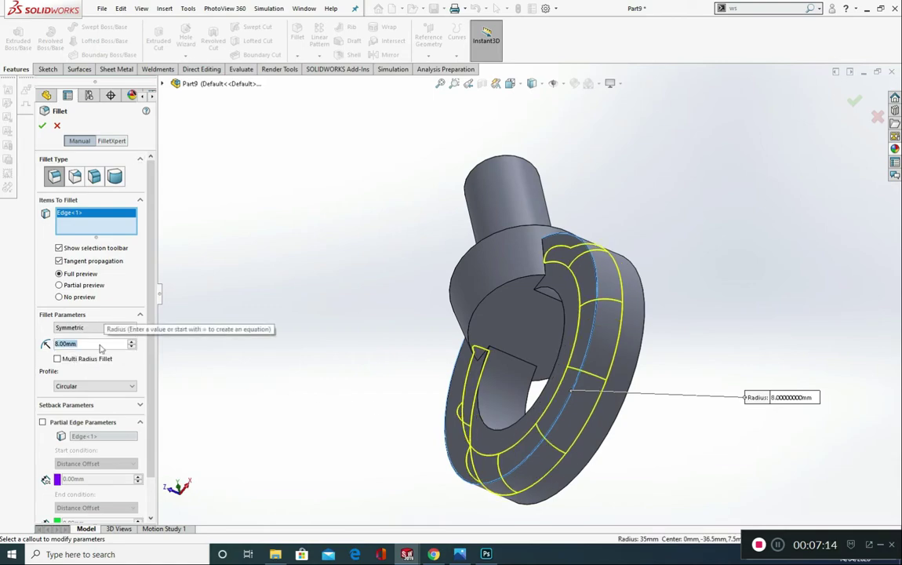
{"action": "type", "text": "5"}
{"action": "key", "text": "Return"}
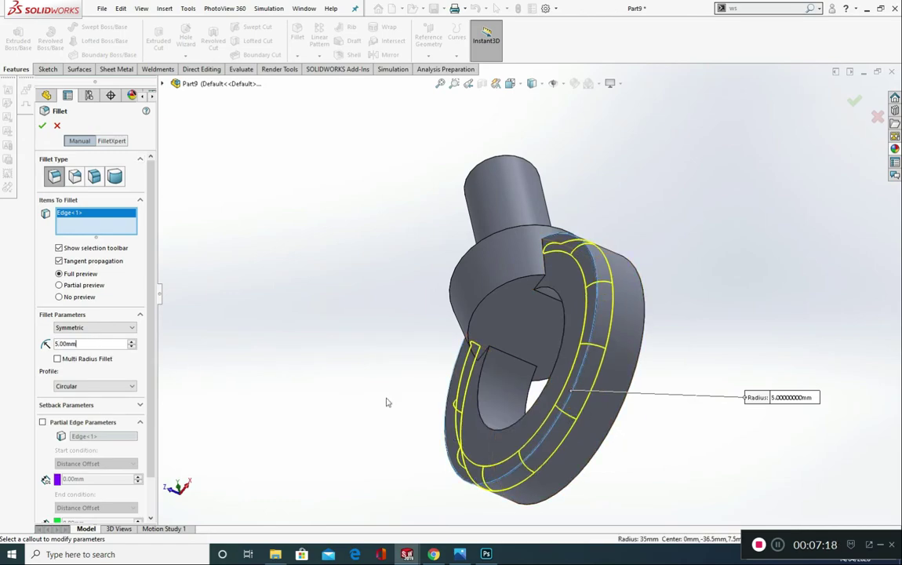
Step: Add the ring's other outer edge and both inner hole edges to the 5 mm fillet and finish it
{"action": "middle_click_drag", "start_coordinate": [386, 402], "coordinate": [425, 383]}
{"action": "scroll", "coordinate": [487, 351], "scroll_direction": "down", "scroll_amount": 5}
{"action": "middle_click_drag", "start_coordinate": [488, 351], "coordinate": [545, 386]}
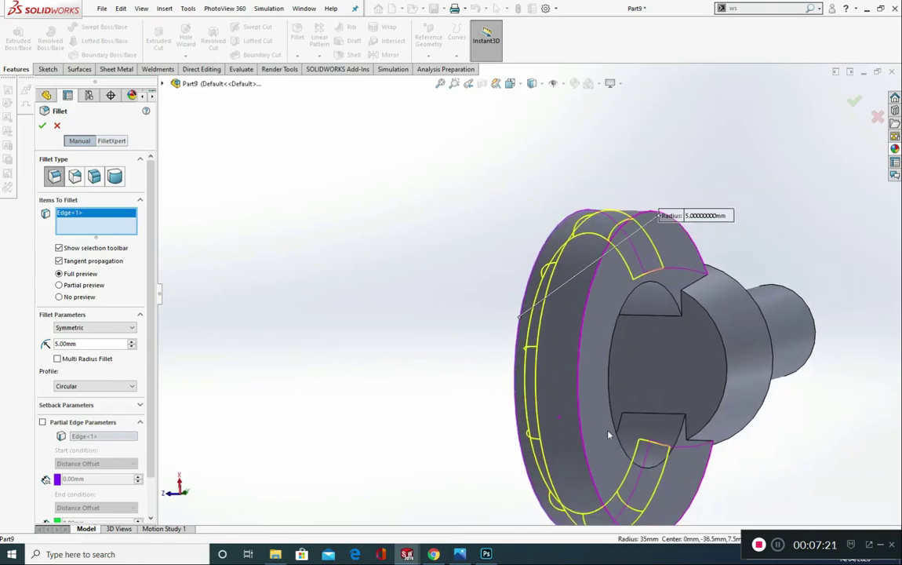
{"action": "left_click", "coordinate": [581, 400]}
{"action": "middle_click_drag", "start_coordinate": [494, 403], "coordinate": [584, 439]}
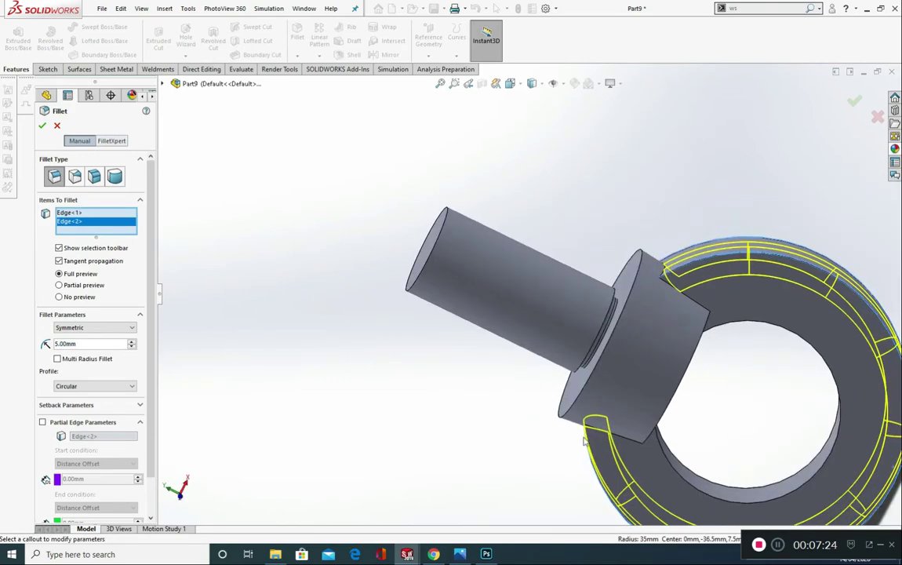
{"action": "left_click", "coordinate": [777, 330]}
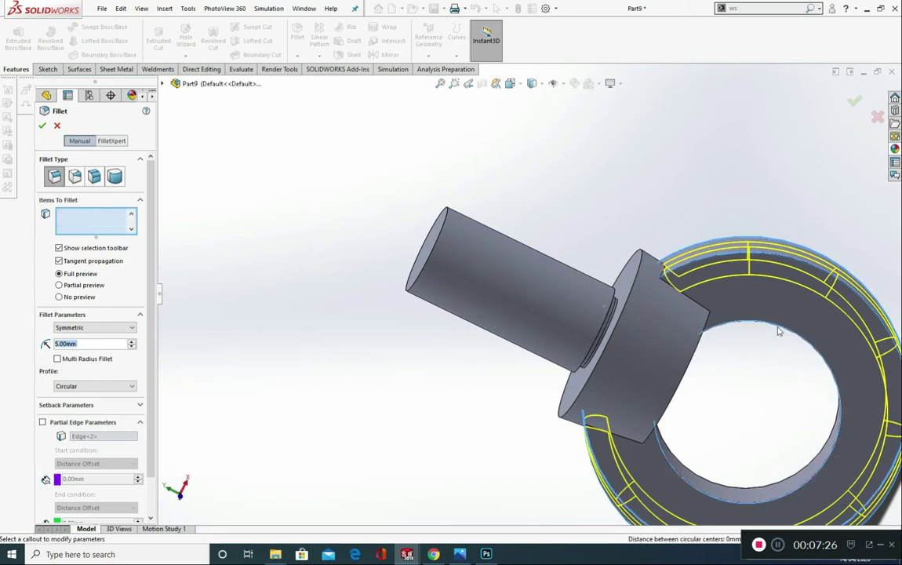
{"action": "middle_click_drag", "start_coordinate": [757, 369], "coordinate": [793, 345]}
{"action": "middle_click_drag", "start_coordinate": [690, 399], "coordinate": [588, 392]}
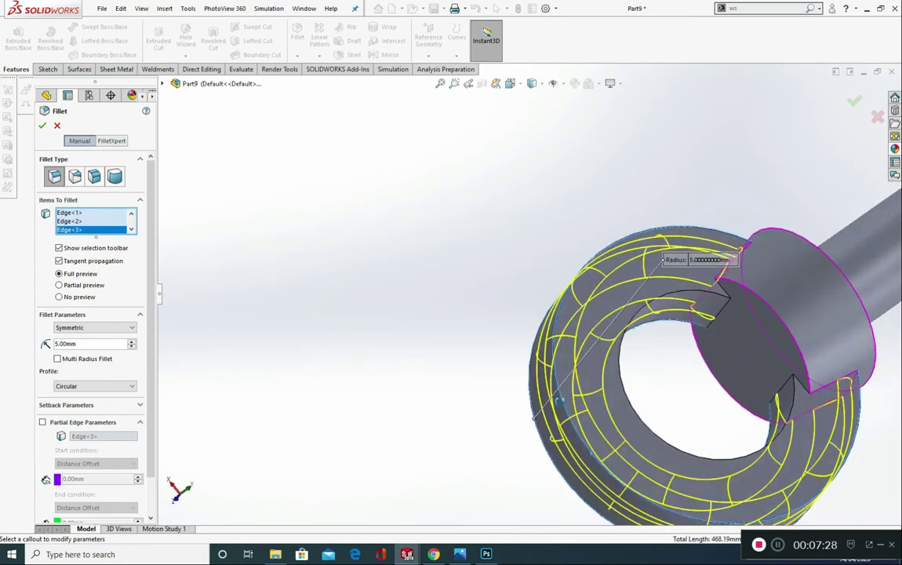
{"action": "left_click", "coordinate": [714, 308]}
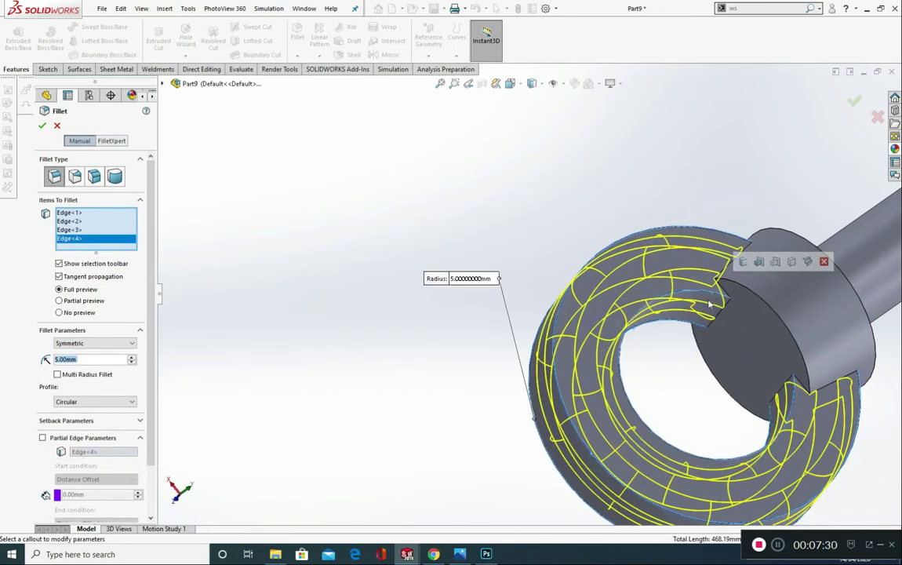
{"action": "middle_click_drag", "start_coordinate": [612, 345], "coordinate": [585, 388]}
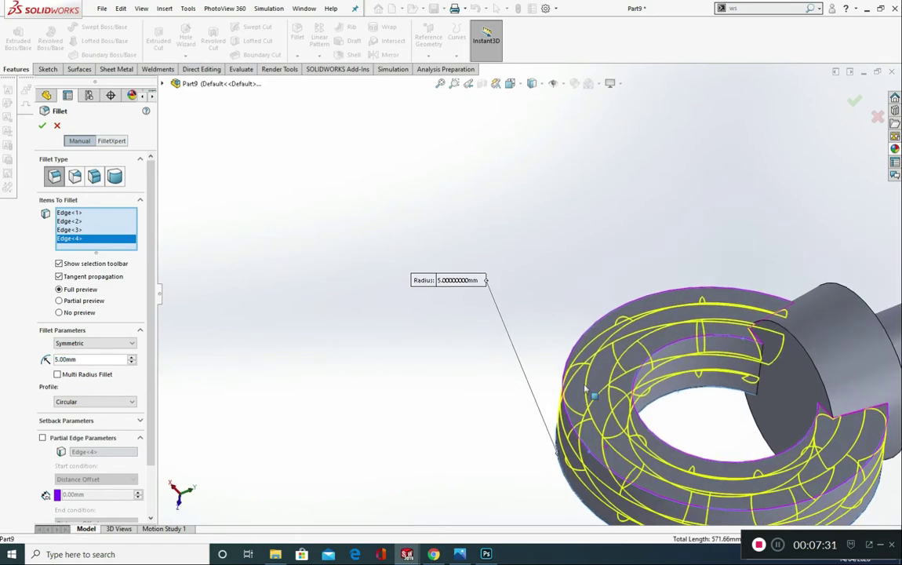
{"action": "left_click", "coordinate": [41, 127]}
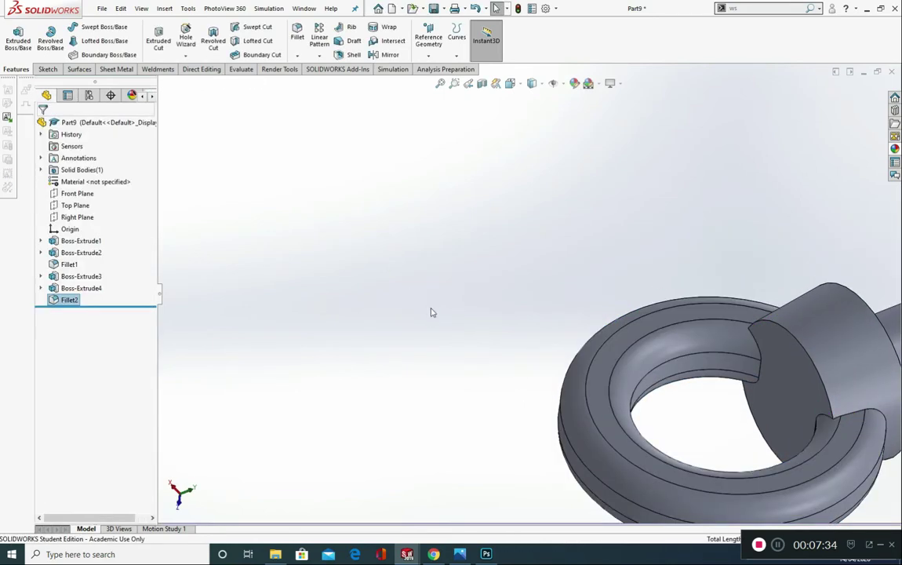
Step: Switch the model's display style to Shaded without edges and inspect the filleted ring
{"action": "middle_click_drag", "start_coordinate": [476, 378], "coordinate": [589, 358]}
{"action": "scroll", "coordinate": [523, 383], "scroll_direction": "up", "scroll_amount": 3}
{"action": "scroll", "coordinate": [590, 358], "scroll_direction": "down", "scroll_amount": 3}
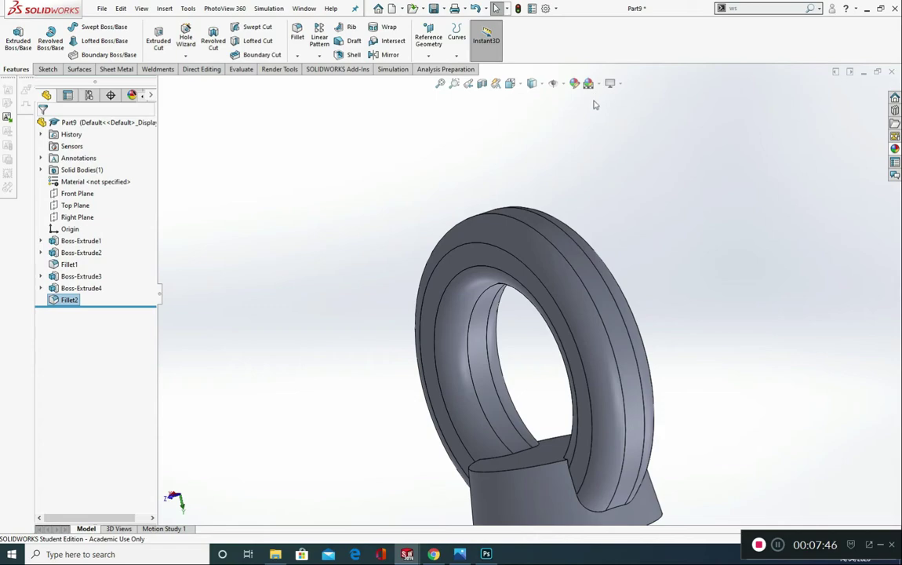
{"action": "left_click", "coordinate": [532, 83]}
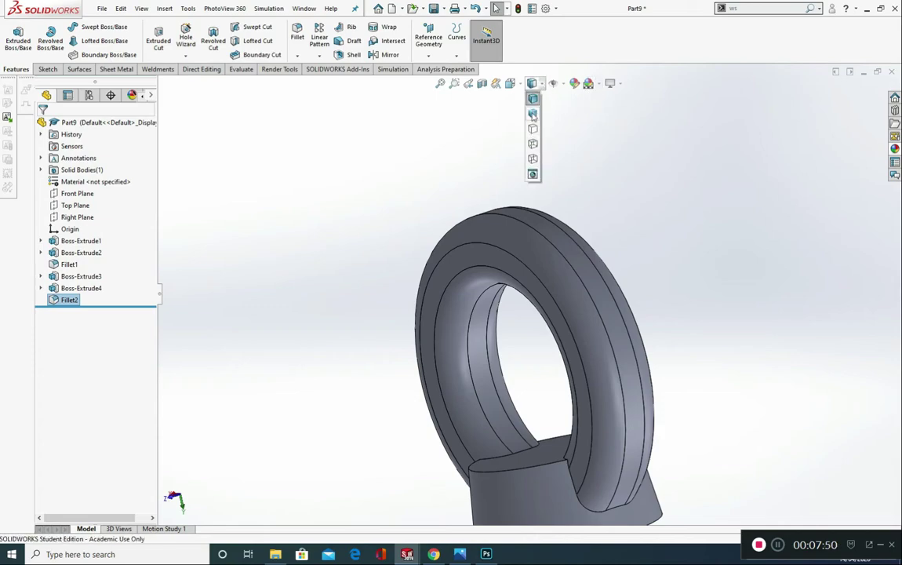
{"action": "left_click", "coordinate": [532, 115]}
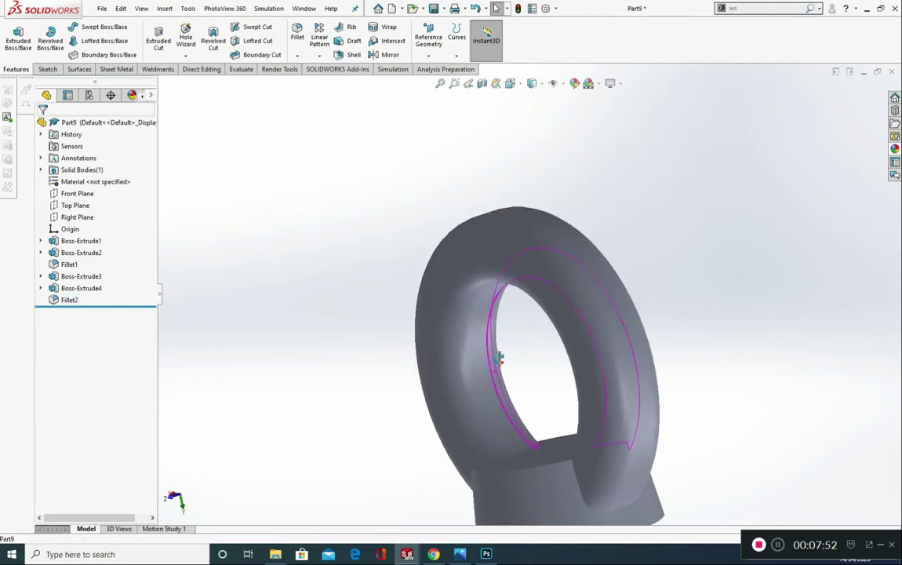
{"action": "middle_click_drag", "start_coordinate": [499, 358], "coordinate": [479, 384]}
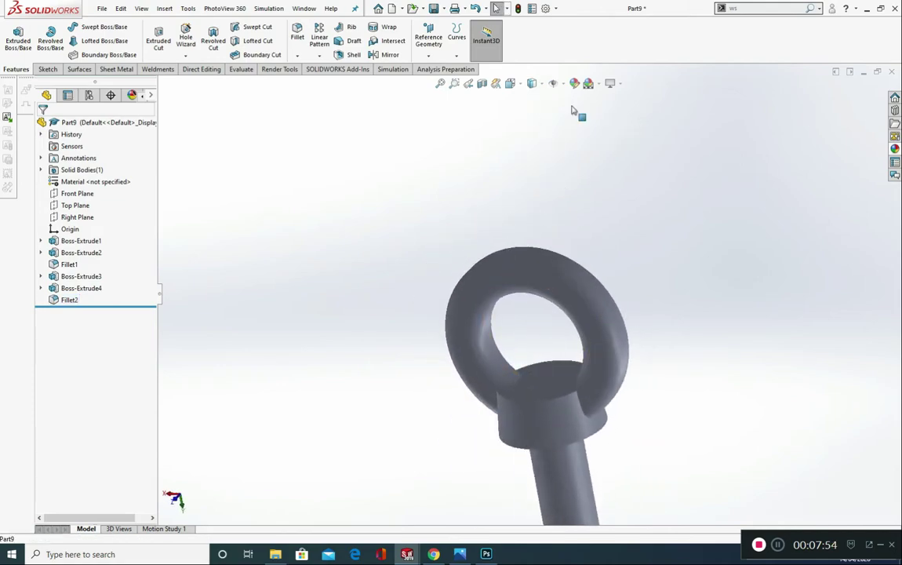
Step: Show the model shaded with edges and fillet the two remaining arc edges of the head's ring-side face with a 3 mm radius
{"action": "left_click", "coordinate": [532, 83]}
{"action": "left_click", "coordinate": [534, 102]}
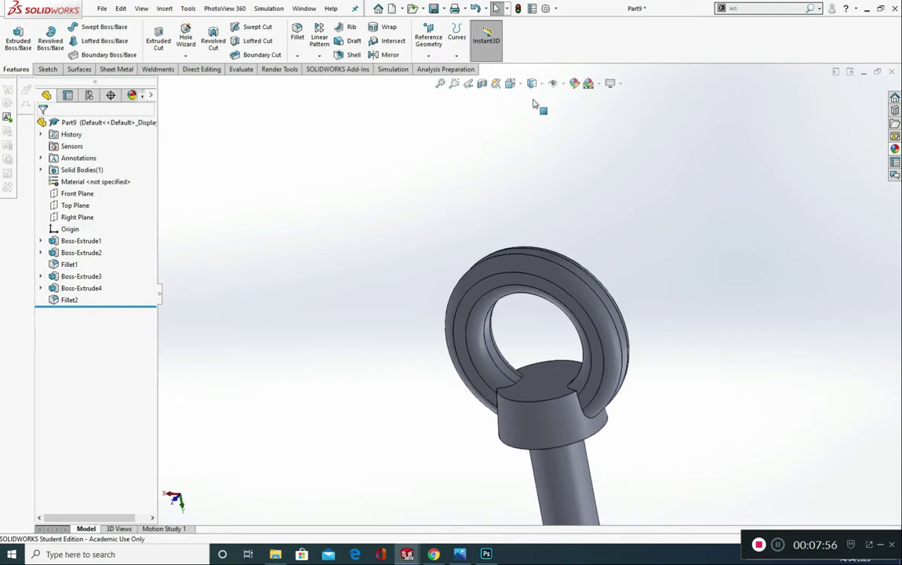
{"action": "scroll", "coordinate": [588, 411], "scroll_direction": "down", "scroll_amount": 3}
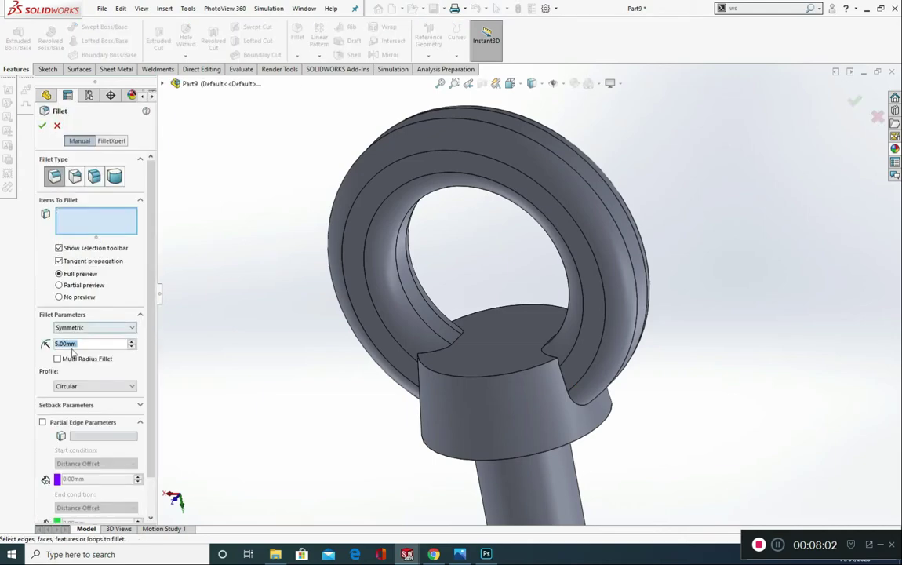
{"action": "type", "text": "3"}
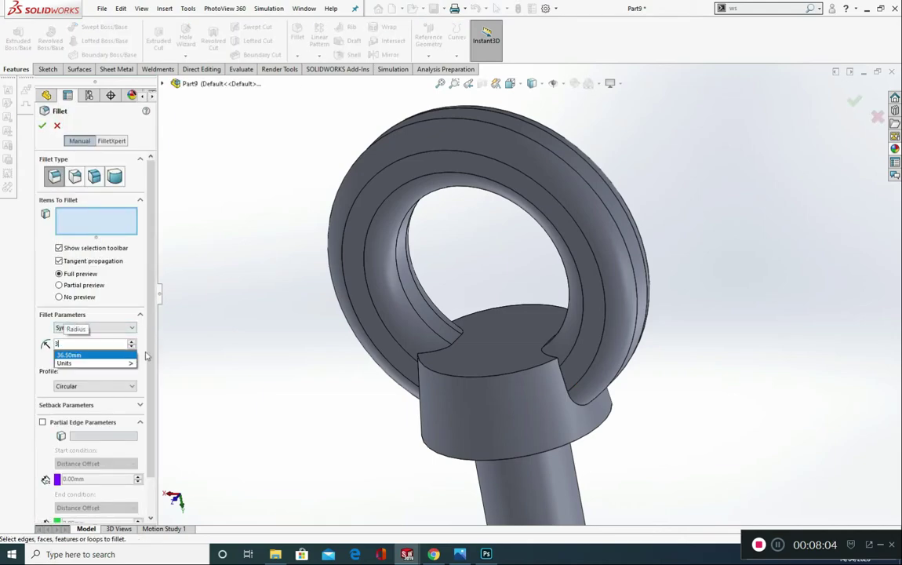
{"action": "left_click", "coordinate": [503, 378]}
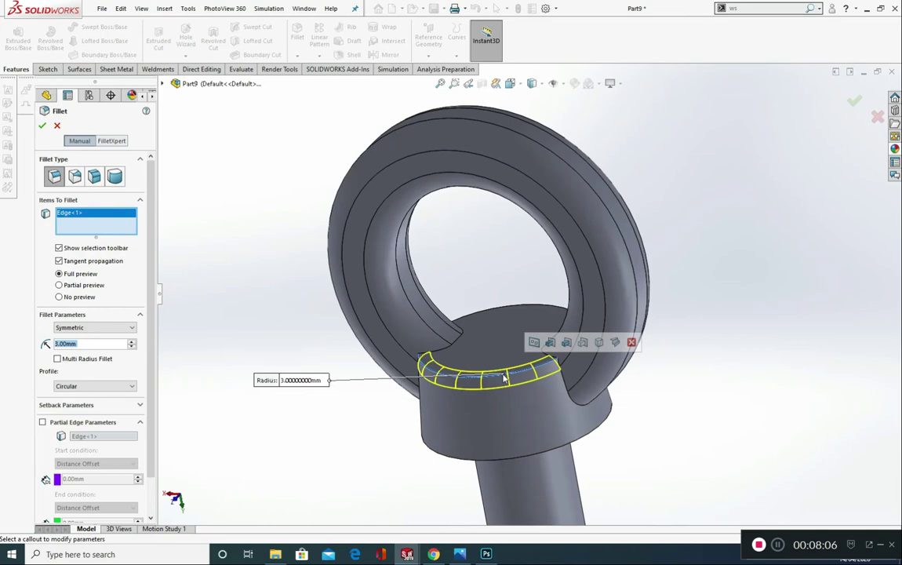
{"action": "middle_click_drag", "start_coordinate": [503, 379], "coordinate": [603, 280]}
{"action": "left_click", "coordinate": [602, 279]}
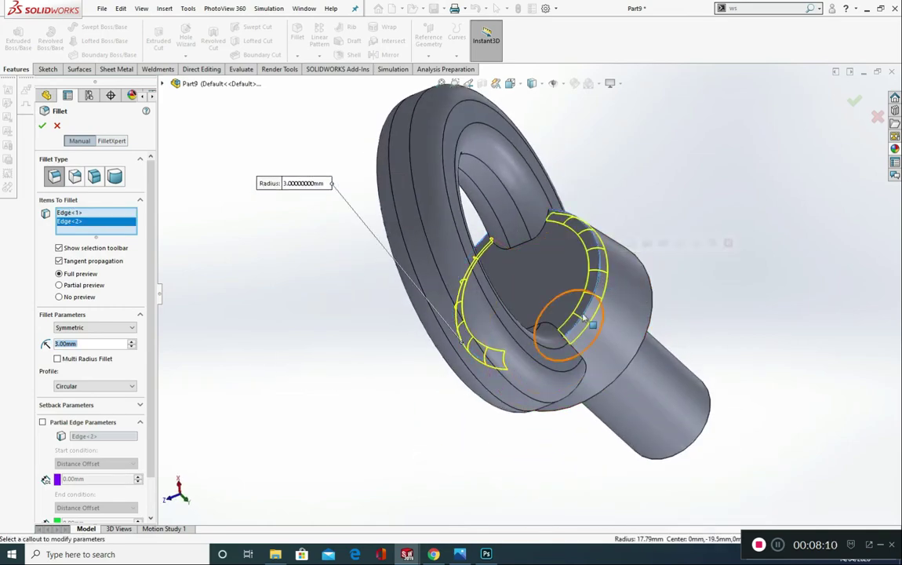
{"action": "left_click", "coordinate": [42, 126]}
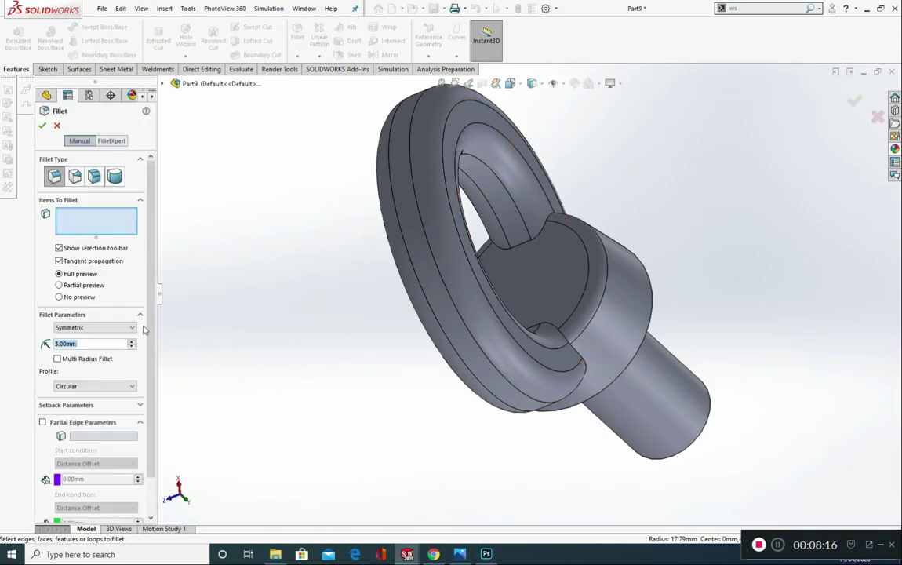
Step: Start a symmetric 1 mm fillet on the edge where one side of the ring meets the head
{"action": "type", "text": "1"}
{"action": "scroll", "coordinate": [523, 328], "scroll_direction": "down", "scroll_amount": 5}
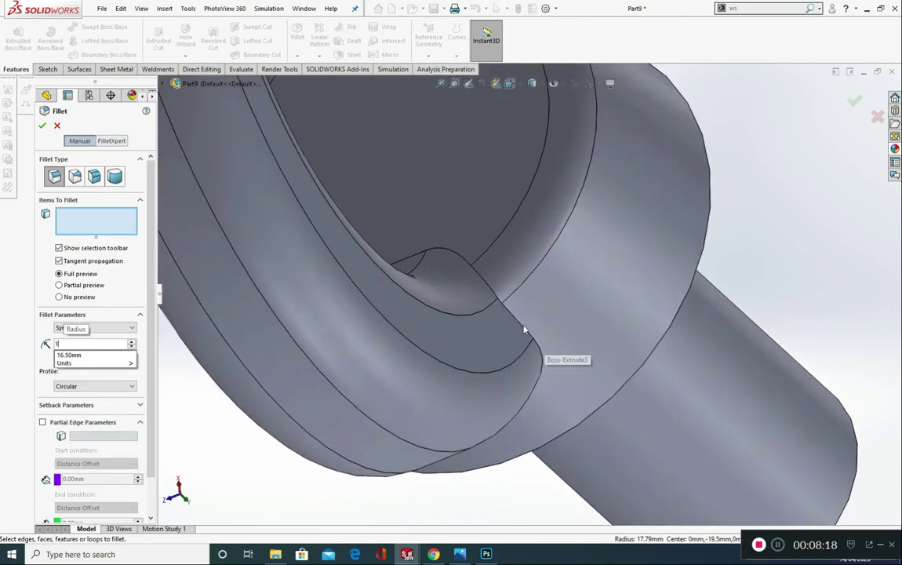
{"action": "left_click", "coordinate": [522, 327]}
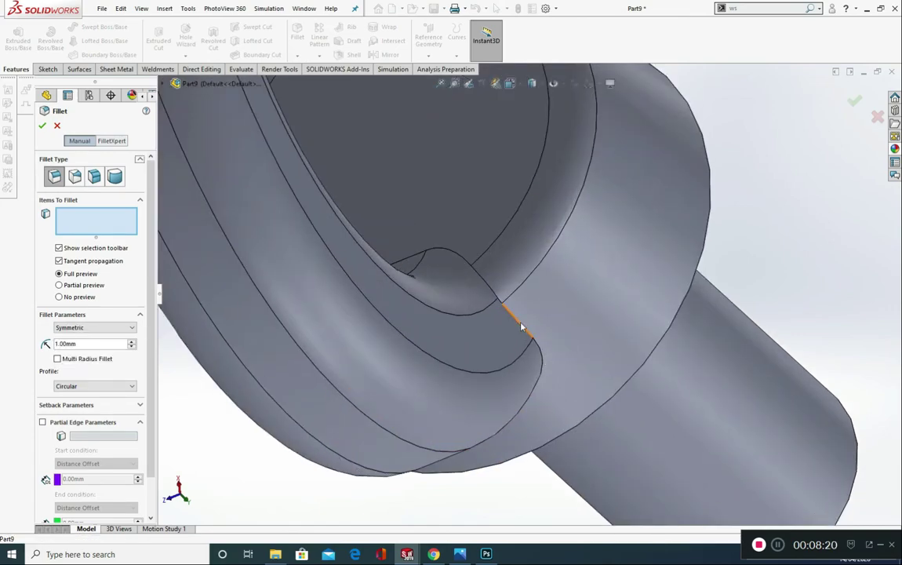
Step: Add the edge where the ring's other side meets the head to the 1 mm fillet and finish it
{"action": "scroll", "coordinate": [461, 381], "scroll_direction": "up", "scroll_amount": 4}
{"action": "middle_click_drag", "start_coordinate": [339, 343], "coordinate": [298, 315]}
{"action": "scroll", "coordinate": [185, 330], "scroll_direction": "down", "scroll_amount": 3}
{"action": "scroll", "coordinate": [212, 330], "scroll_direction": "up", "scroll_amount": 3}
{"action": "scroll", "coordinate": [234, 332], "scroll_direction": "down", "scroll_amount": 2}
{"action": "middle_click_drag", "start_coordinate": [234, 332], "coordinate": [305, 378]}
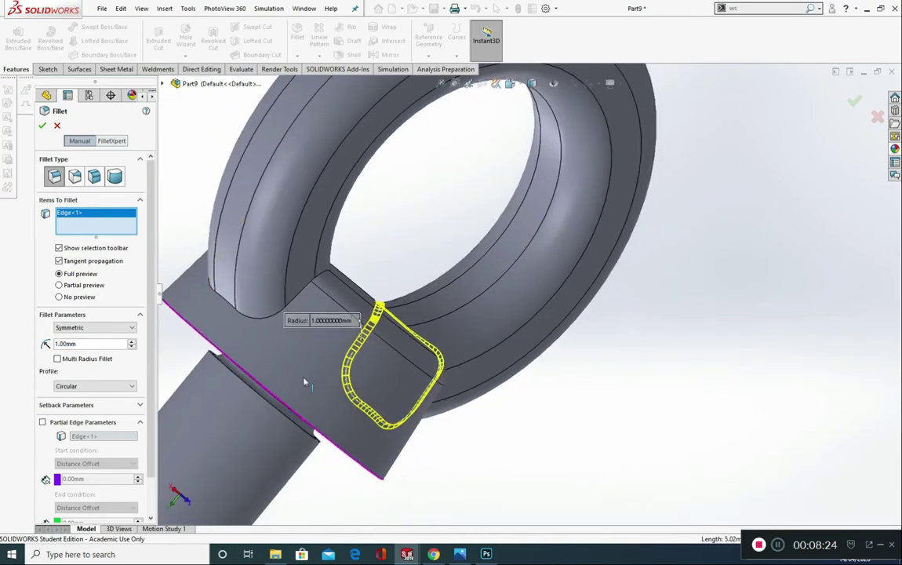
{"action": "scroll", "coordinate": [236, 323], "scroll_direction": "down", "scroll_amount": 5}
{"action": "left_click", "coordinate": [315, 305]}
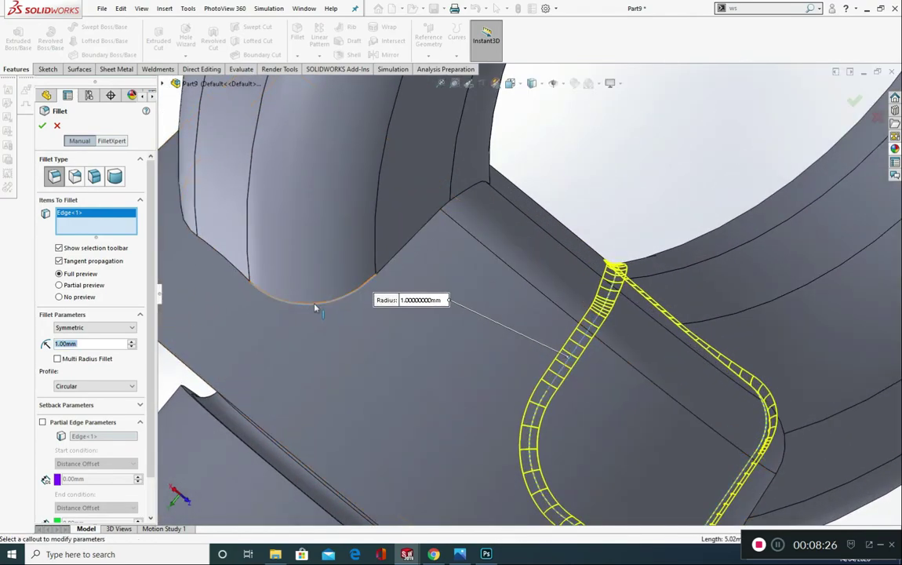
{"action": "scroll", "coordinate": [555, 331], "scroll_direction": "up", "scroll_amount": 3}
{"action": "middle_click_drag", "start_coordinate": [554, 331], "coordinate": [349, 298]}
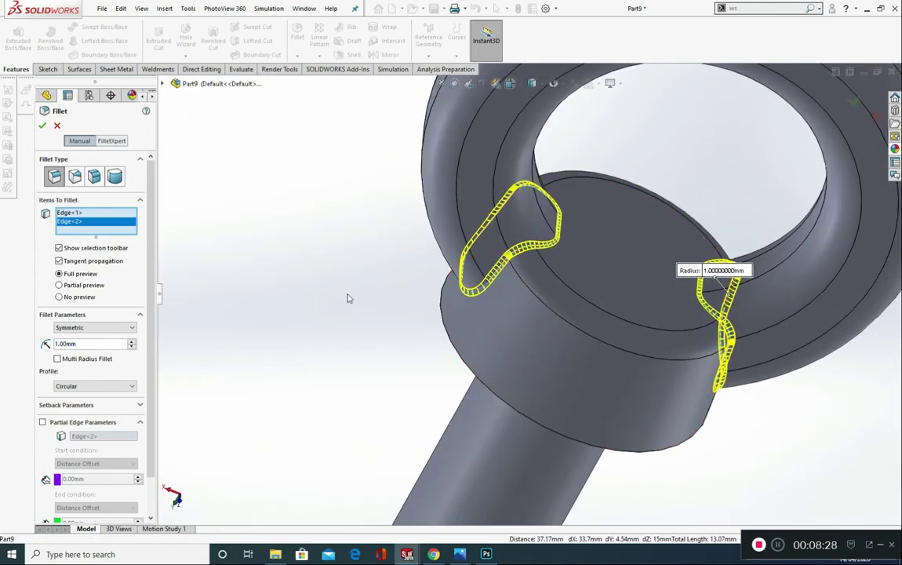
{"action": "right_click", "coordinate": [346, 336]}
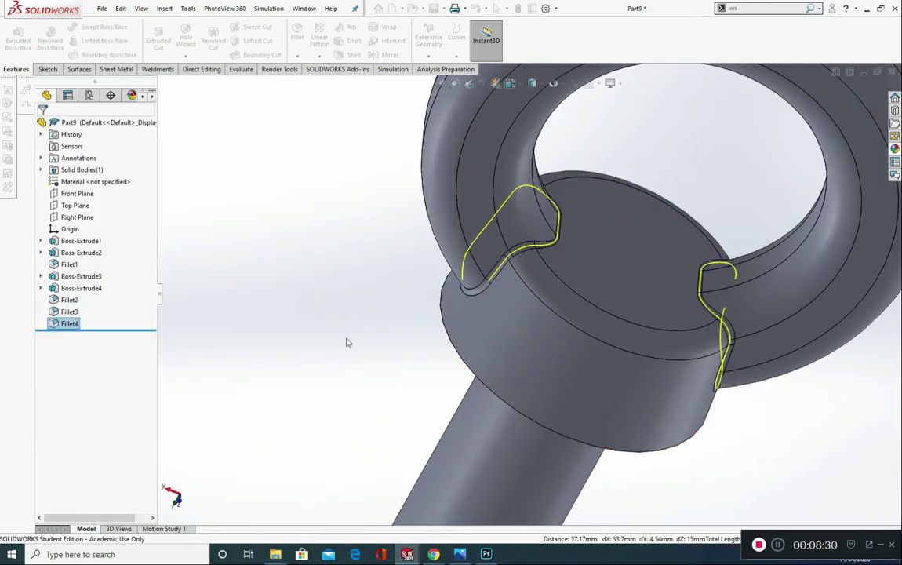
Step: Fillet the circular outer edge of the head's shaft-side face with a 1 mm radius
{"action": "scroll", "coordinate": [460, 348], "scroll_direction": "up", "scroll_amount": 3}
{"action": "middle_click_drag", "start_coordinate": [461, 348], "coordinate": [477, 298]}
{"action": "scroll", "coordinate": [533, 325], "scroll_direction": "down", "scroll_amount": 3}
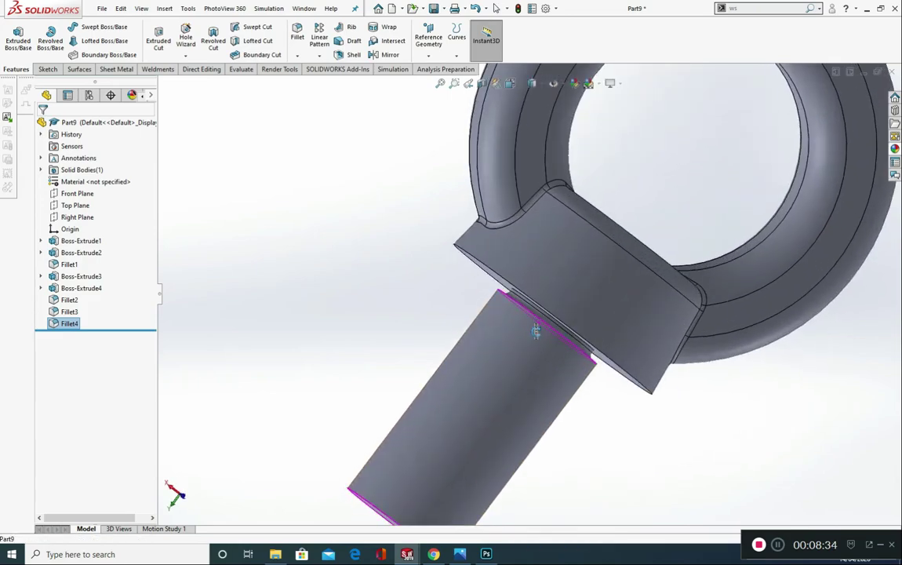
{"action": "scroll", "coordinate": [536, 333], "scroll_direction": "down", "scroll_amount": 2}
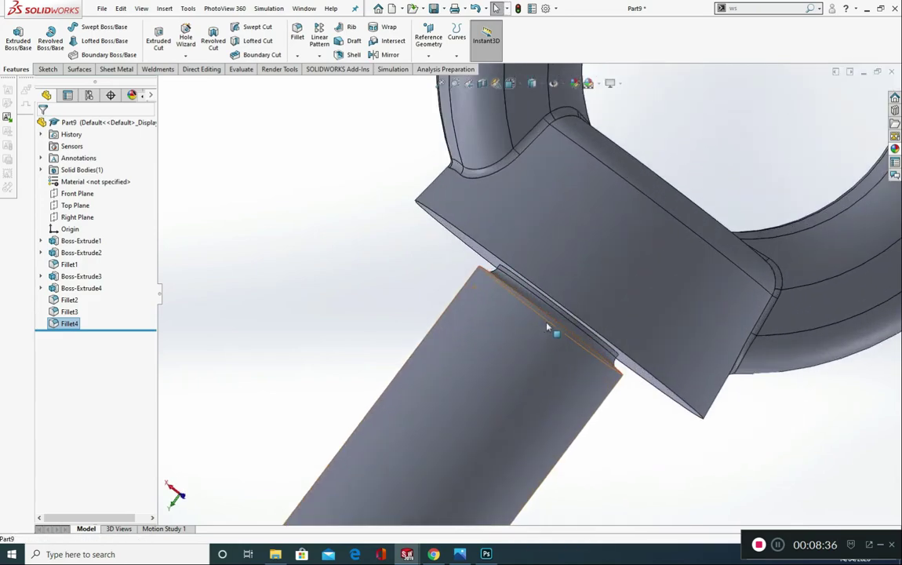
{"action": "middle_click_drag", "start_coordinate": [548, 332], "coordinate": [517, 288]}
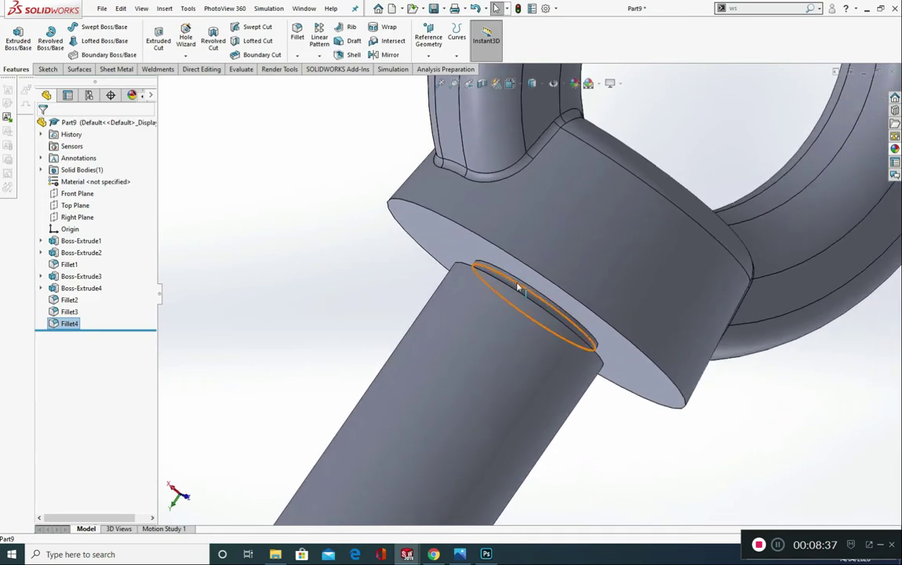
{"action": "left_click", "coordinate": [445, 218]}
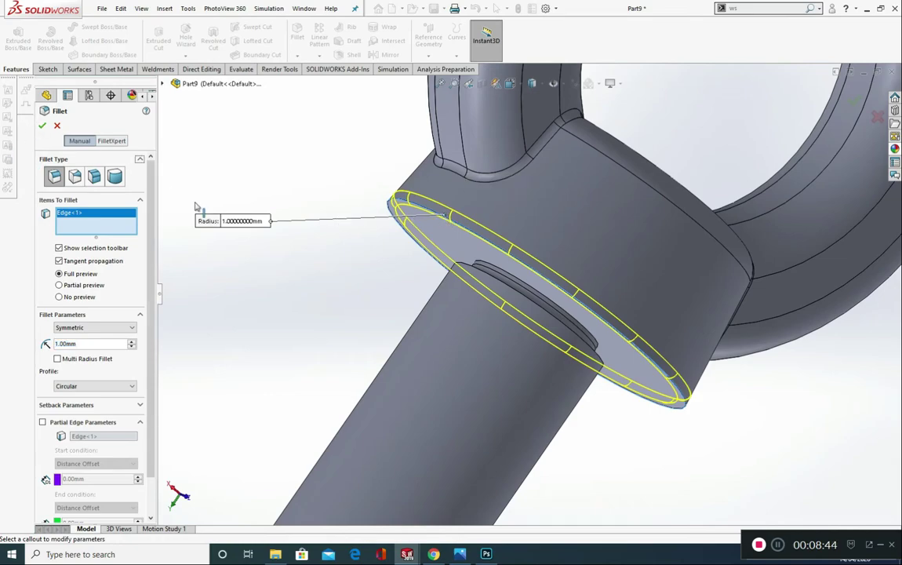
{"action": "left_click", "coordinate": [42, 125]}
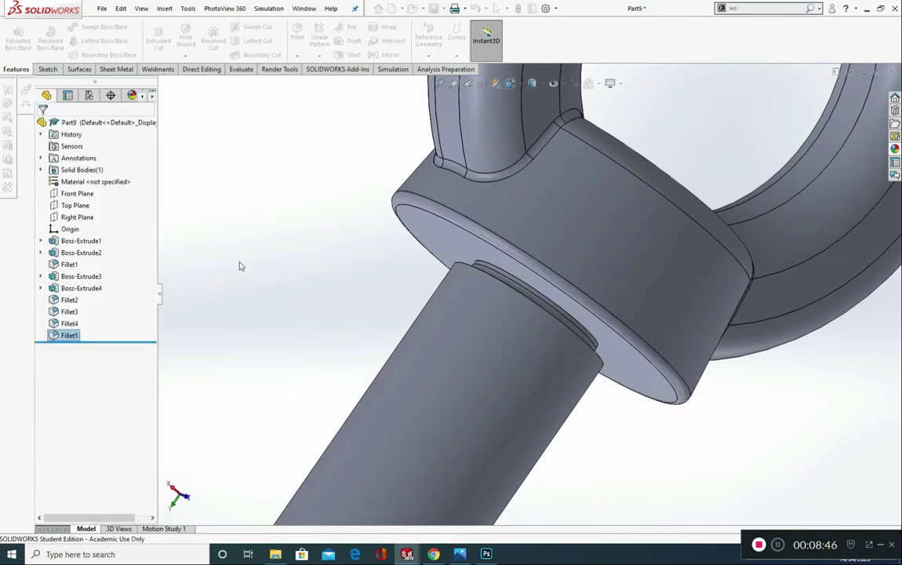
Step: Select the flat free end face of the shaft and orient the view normal to it
{"action": "key", "text": "f"}
{"action": "middle_click_drag", "start_coordinate": [333, 316], "coordinate": [280, 276]}
{"action": "middle_click_drag", "start_coordinate": [363, 310], "coordinate": [598, 309]}
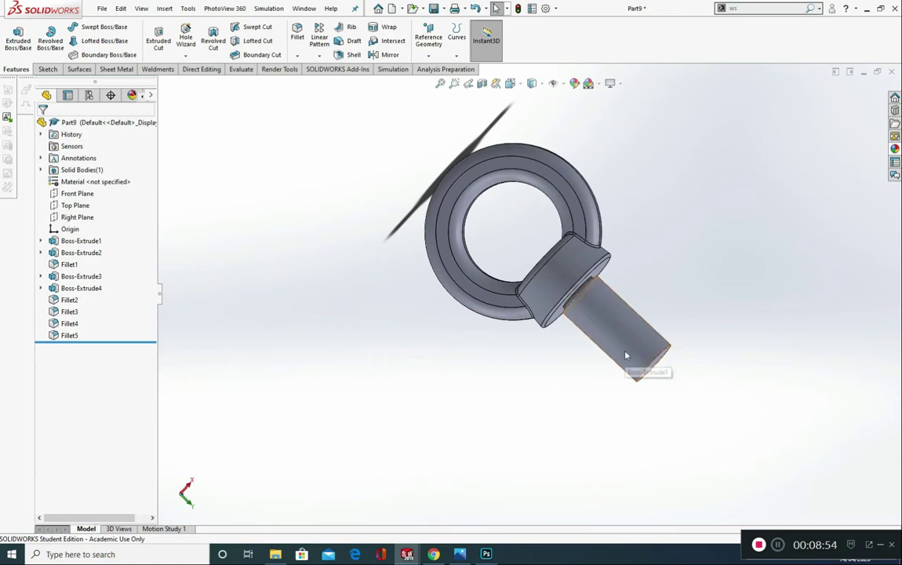
{"action": "middle_click_drag", "start_coordinate": [636, 354], "coordinate": [496, 296]}
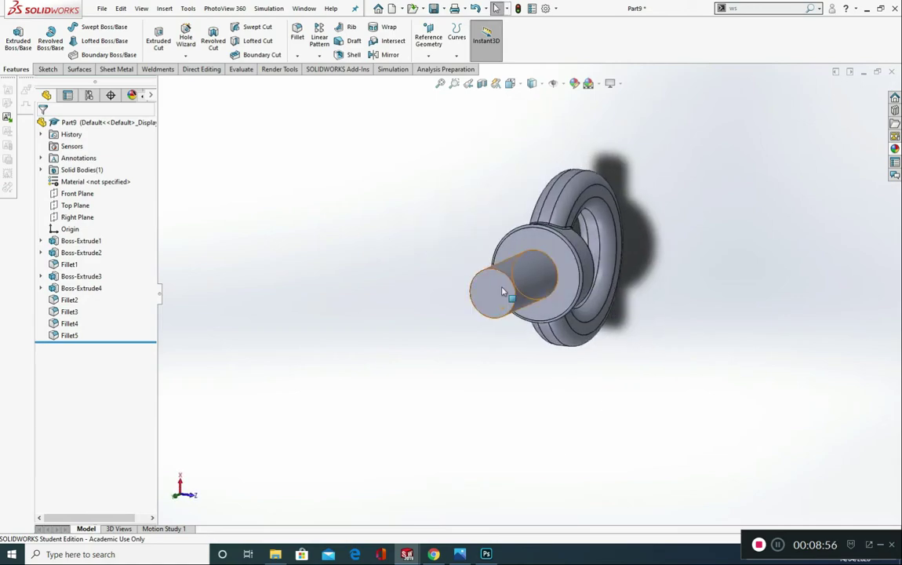
{"action": "scroll", "coordinate": [494, 295], "scroll_direction": "down", "scroll_amount": 3}
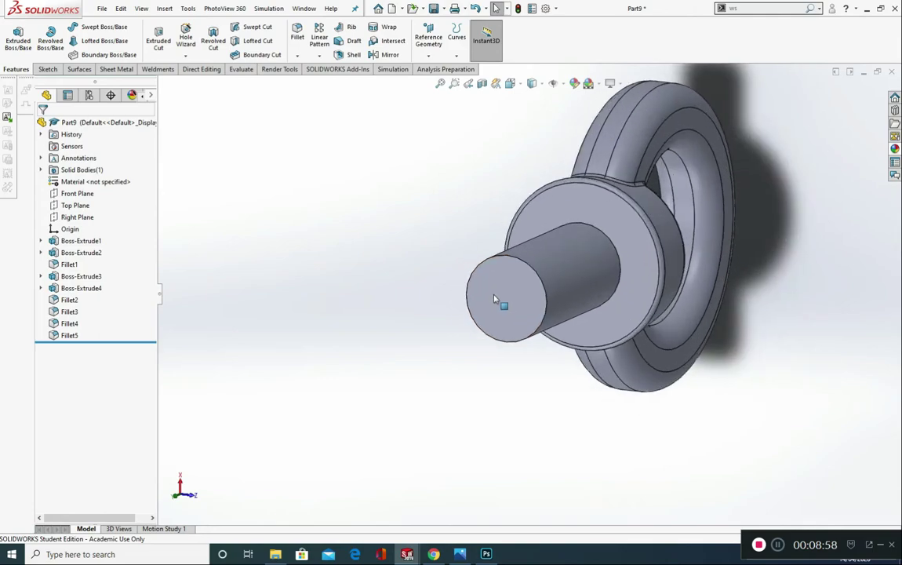
{"action": "middle_click_drag", "start_coordinate": [369, 280], "coordinate": [552, 320]}
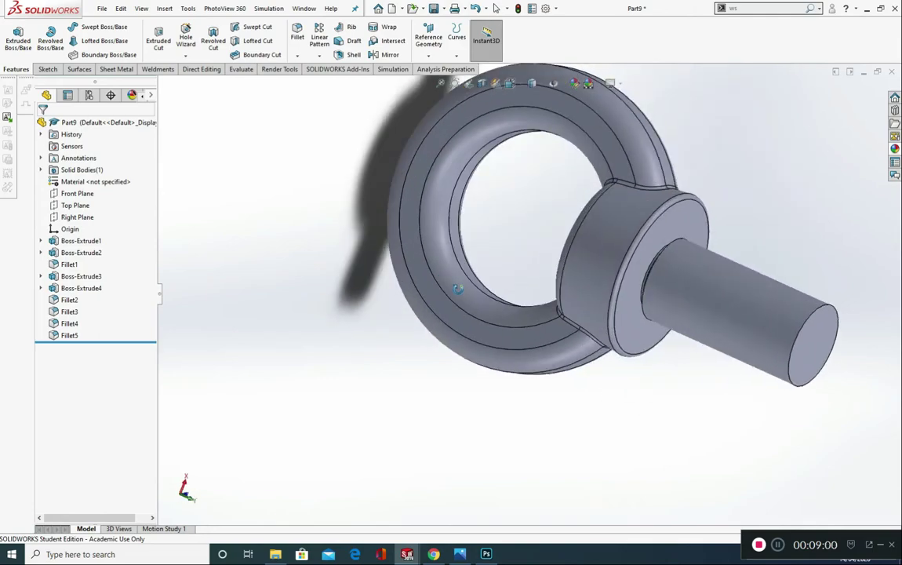
{"action": "left_click", "coordinate": [820, 357]}
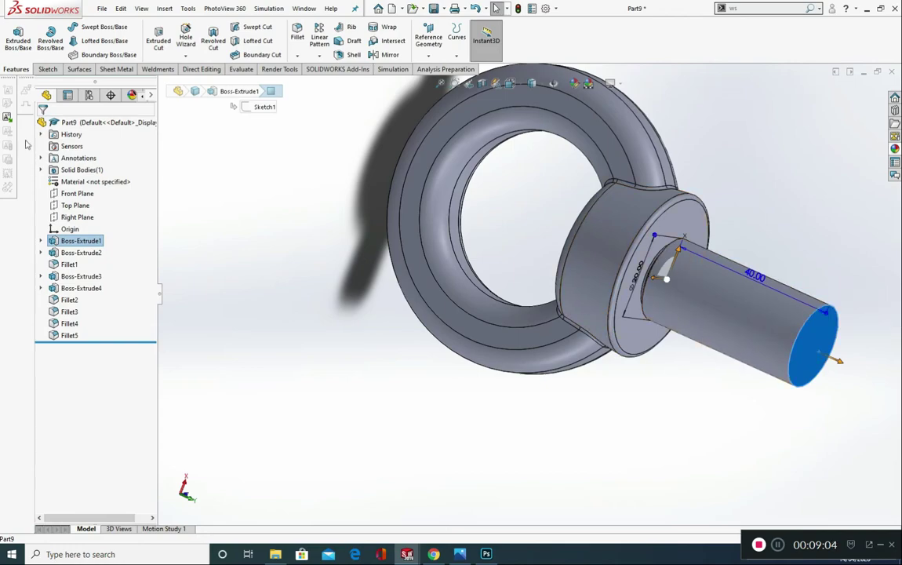
{"action": "left_click", "coordinate": [740, 383]}
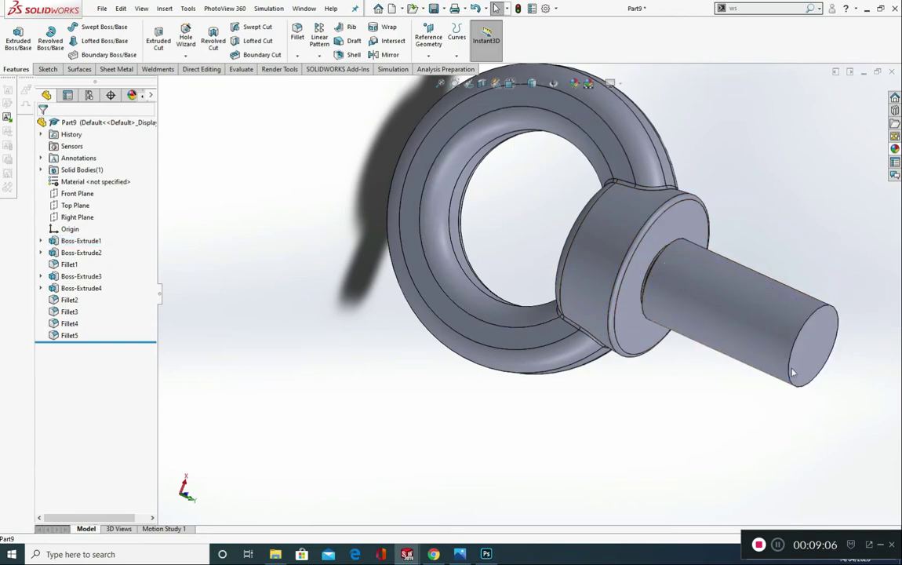
{"action": "left_click", "coordinate": [815, 345]}
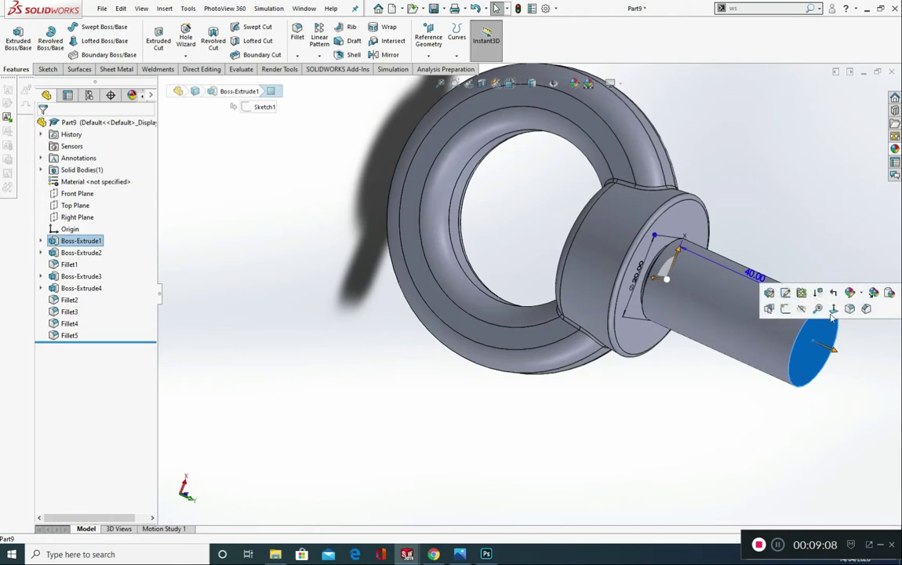
{"action": "left_click", "coordinate": [834, 310]}
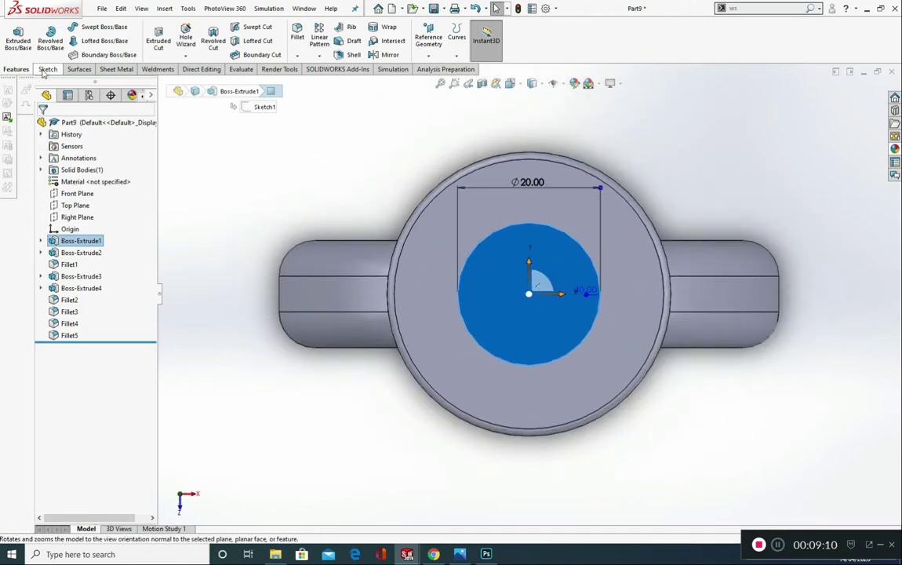
Step: Open a sketch on the shaft's free end face and convert its circular outline into a sketch circle
{"action": "left_click", "coordinate": [47, 69]}
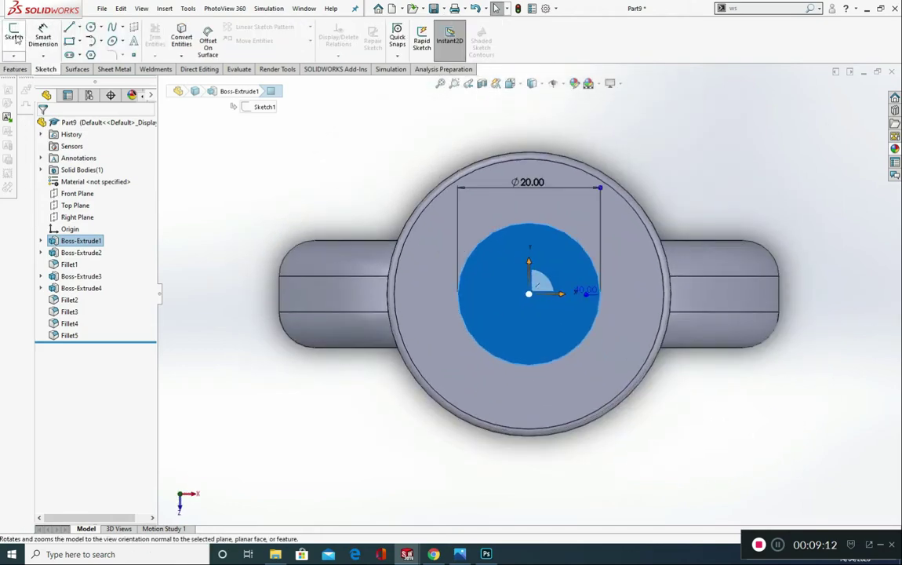
{"action": "left_click", "coordinate": [13, 37]}
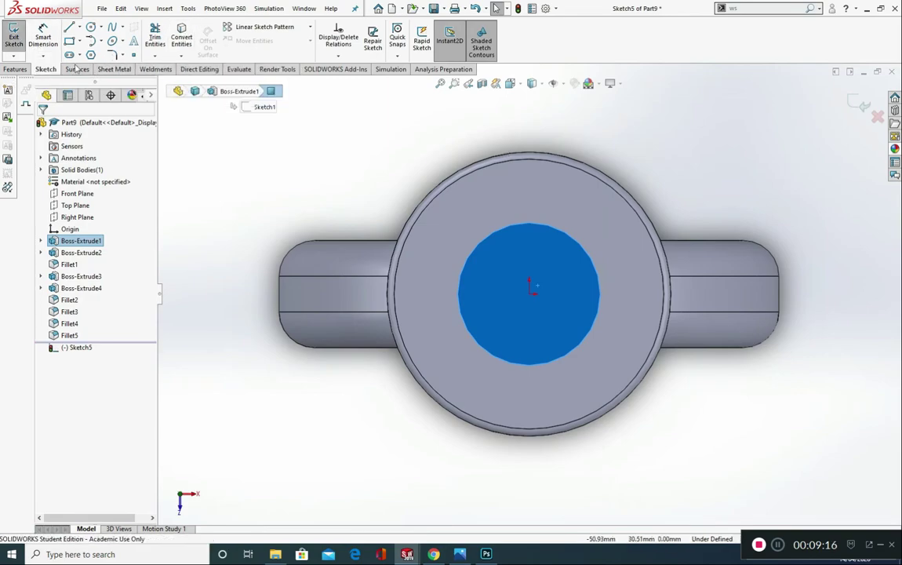
{"action": "left_click", "coordinate": [181, 38]}
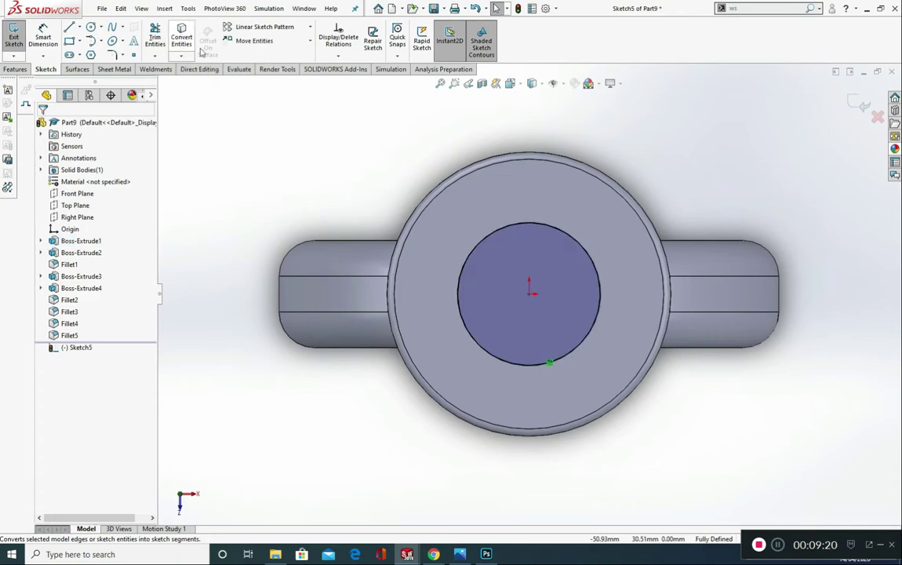
Step: Create a helix from the shaft-end circle, defined by height and pitch with a constant pitch of 2.5 mm and a 46 mm height
{"action": "mouse_move", "coordinate": [277, 189]}
{"action": "middle_mouse_down"}
{"action": "mouse_move", "coordinate": [329, 239]}
{"action": "mouse_move", "coordinate": [302, 219]}
{"action": "middle_mouse_up"}
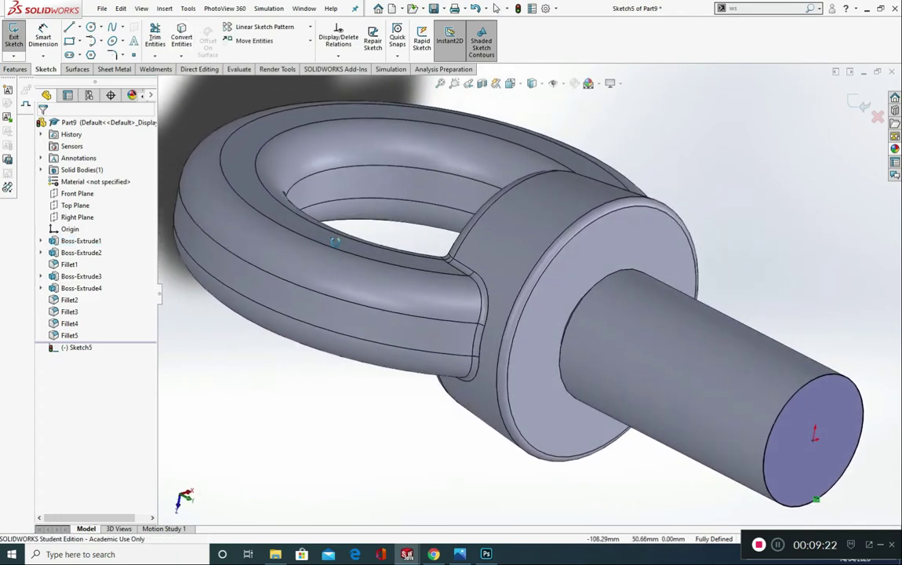
{"action": "left_click", "coordinate": [12, 69]}
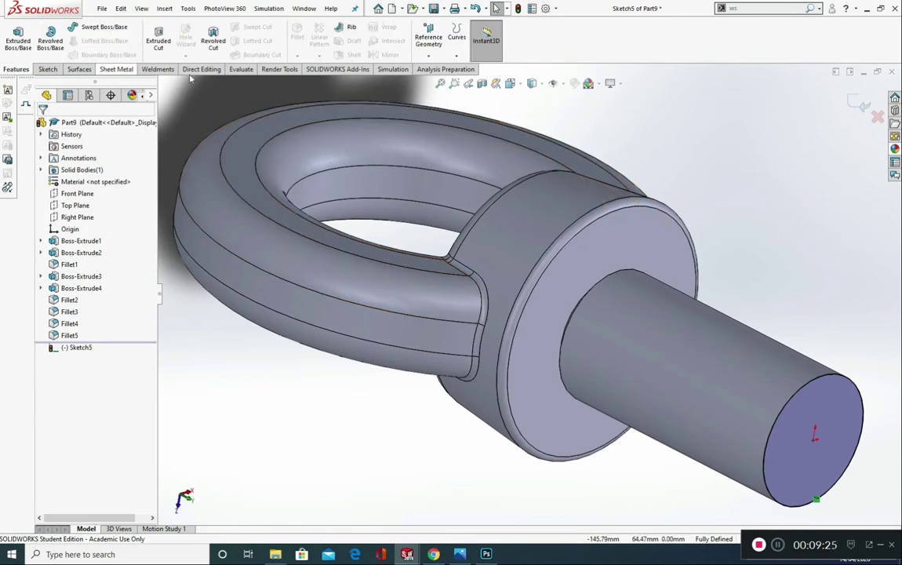
{"action": "left_click", "coordinate": [456, 56]}
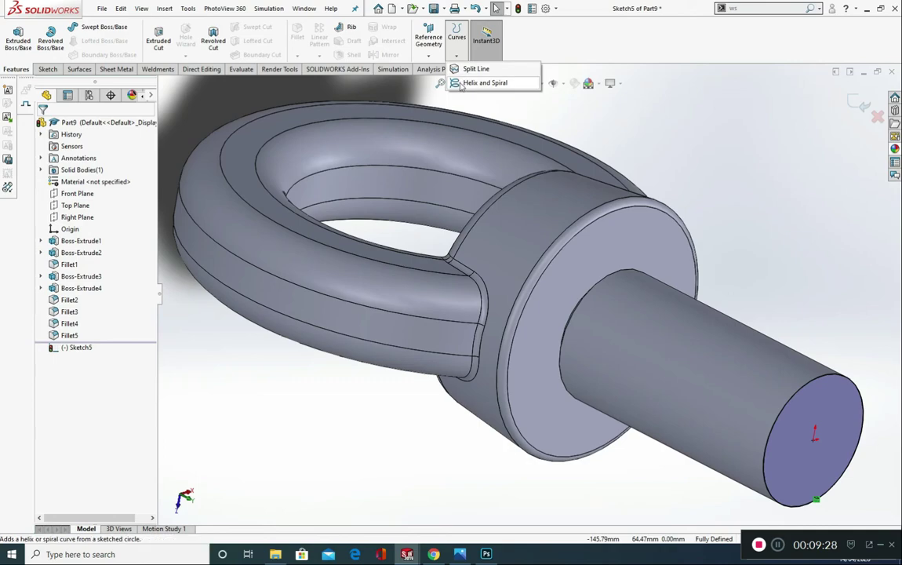
{"action": "left_click", "coordinate": [480, 83]}
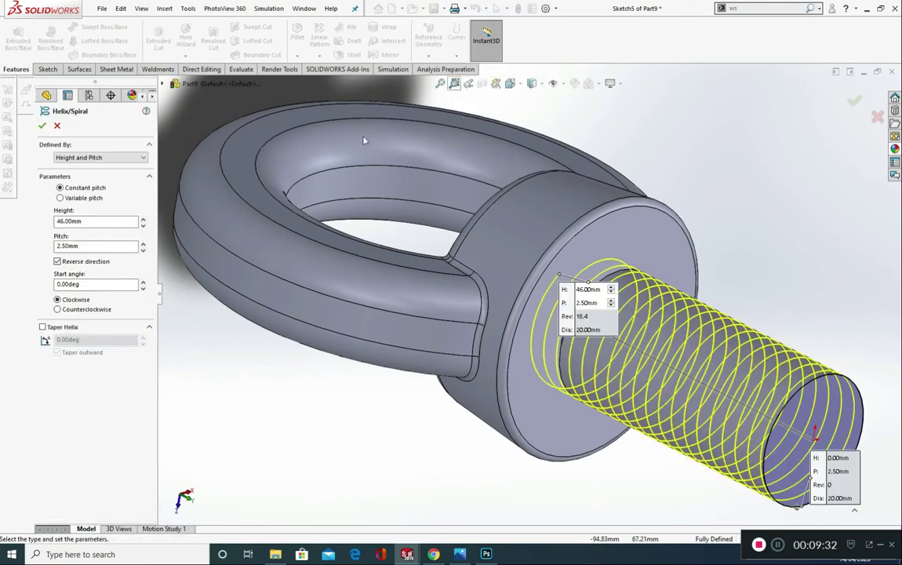
{"action": "left_click", "coordinate": [88, 157]}
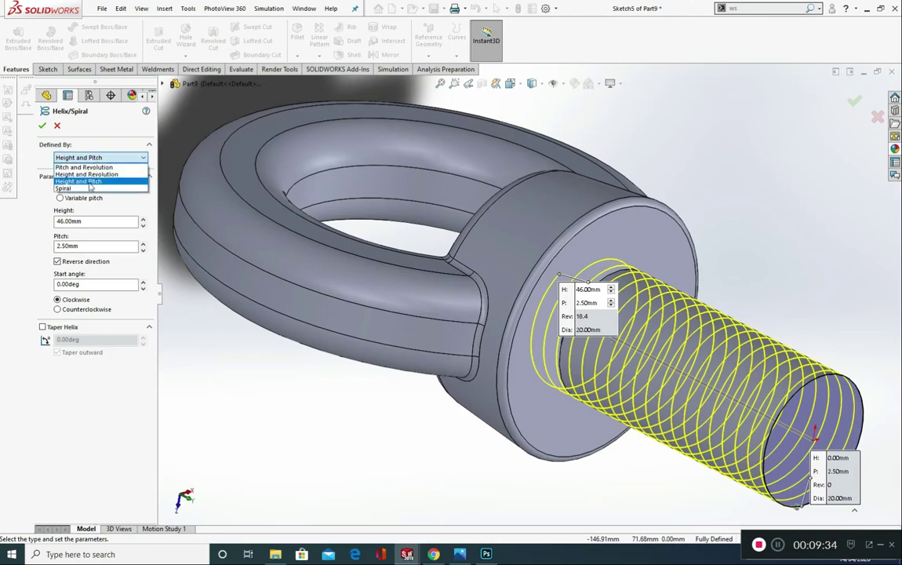
{"action": "left_click", "coordinate": [36, 205]}
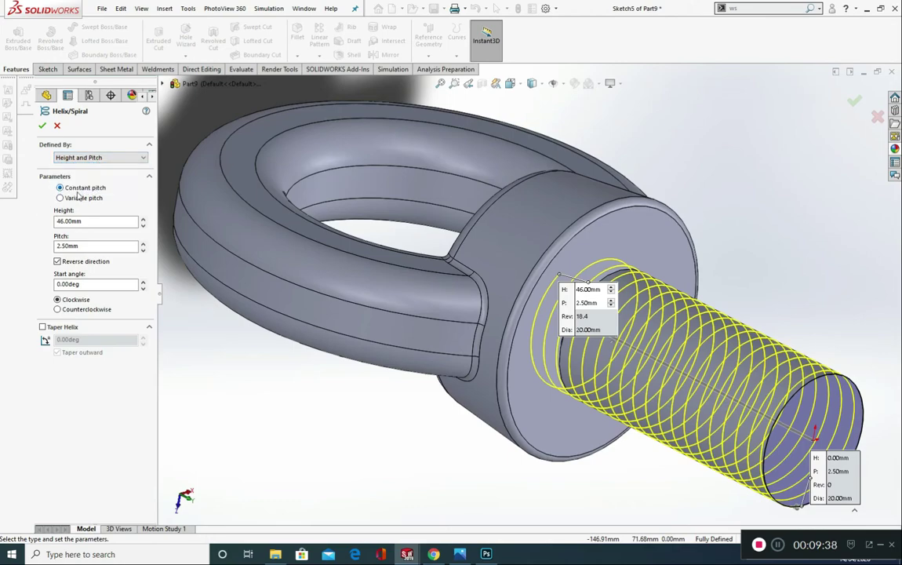
{"action": "double_click", "coordinate": [75, 221]}
{"action": "left_click_drag", "start_coordinate": [83, 247], "coordinate": [70, 247]}
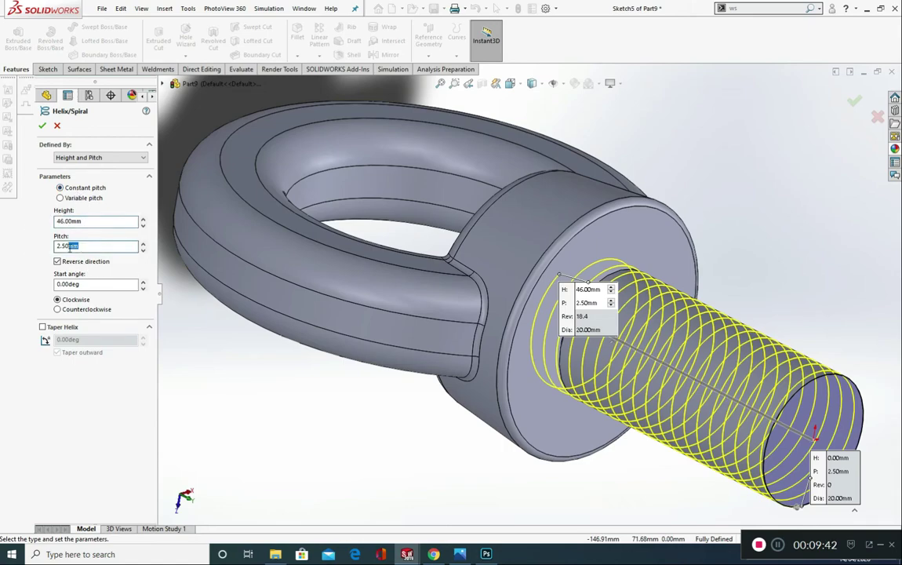
Step: Run the helix in the reversed direction along the shaft, clockwise from a 0° start angle, and finish it
{"action": "left_click", "coordinate": [58, 262]}
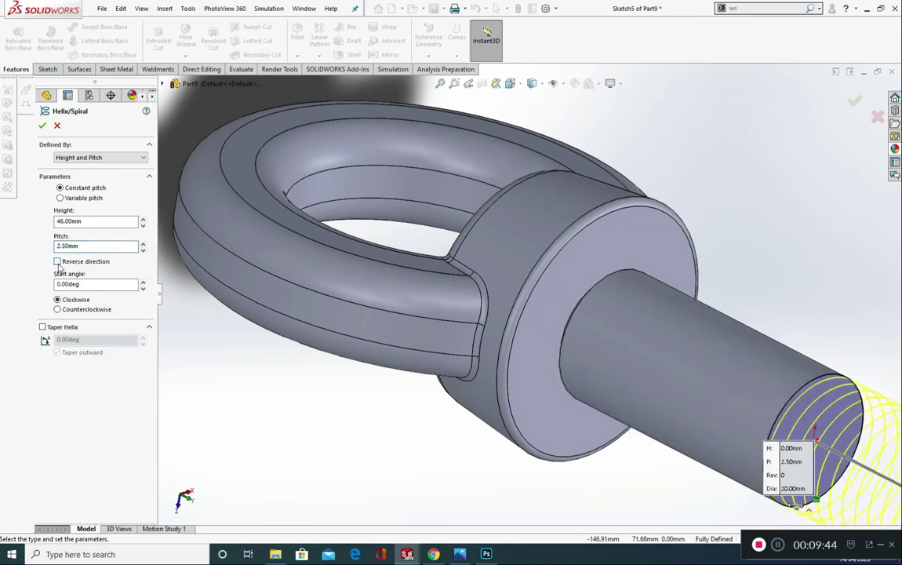
{"action": "left_click", "coordinate": [58, 263]}
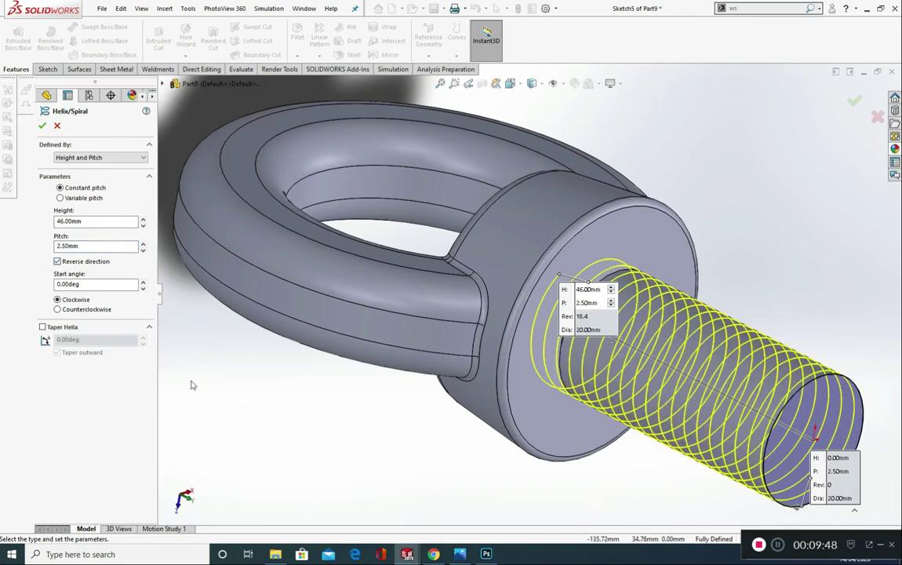
{"action": "left_click", "coordinate": [91, 287]}
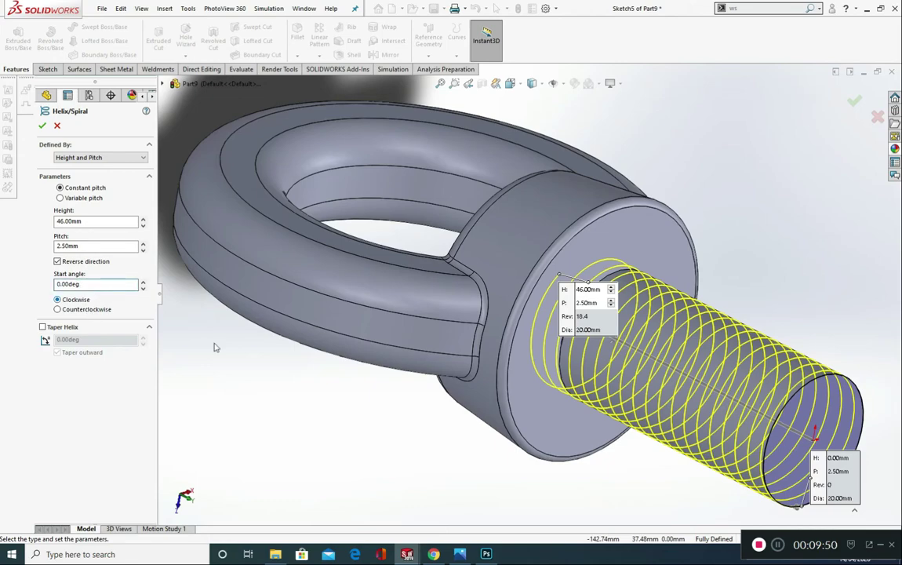
{"action": "scroll", "coordinate": [327, 422], "scroll_direction": "up", "scroll_amount": 3}
{"action": "scroll", "coordinate": [530, 401], "scroll_direction": "down", "scroll_amount": 1}
{"action": "middle_click_drag", "start_coordinate": [530, 401], "coordinate": [533, 466]}
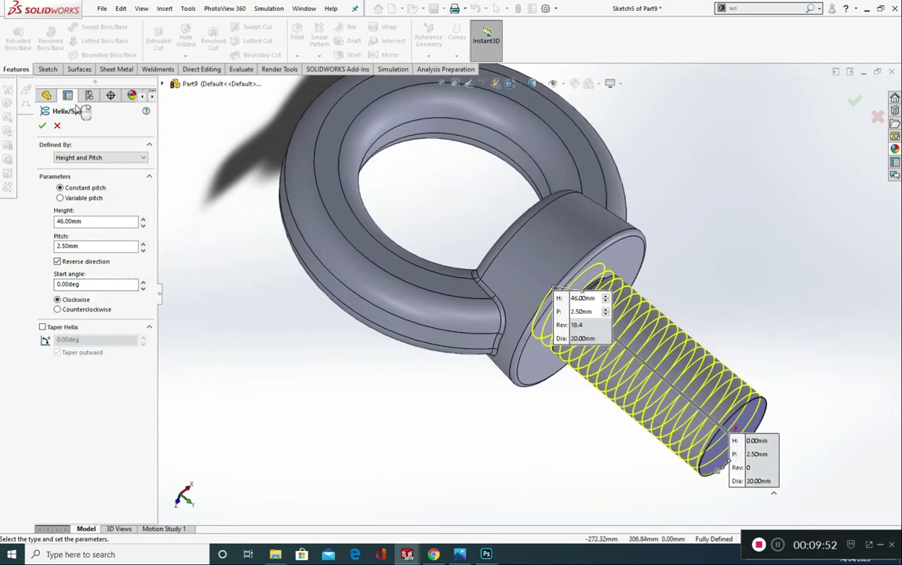
{"action": "left_click", "coordinate": [43, 125]}
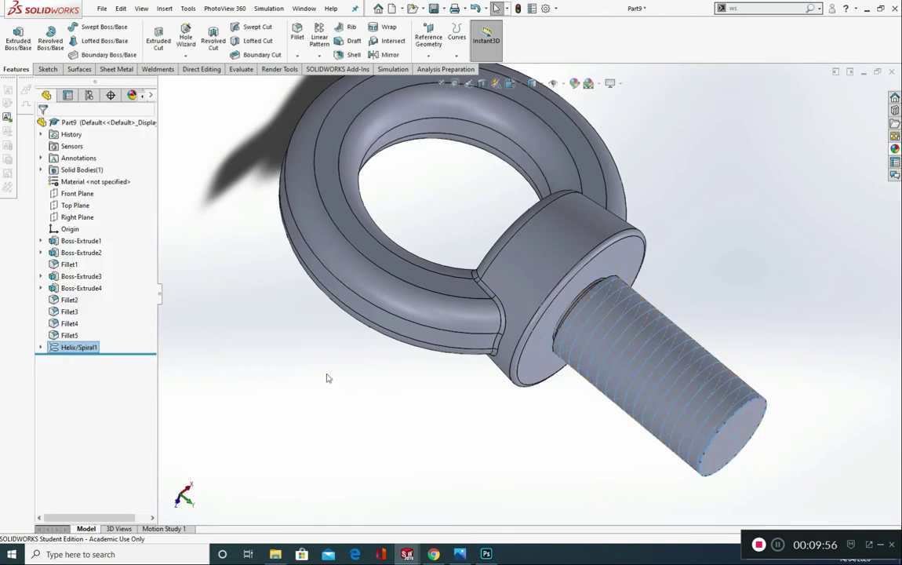
Step: Sketch a triangle on the Right Plane over the shaft end's corner, with a vertical outer base and about 4.6 mm sides meeting on the end edge
{"action": "left_click", "coordinate": [88, 219]}
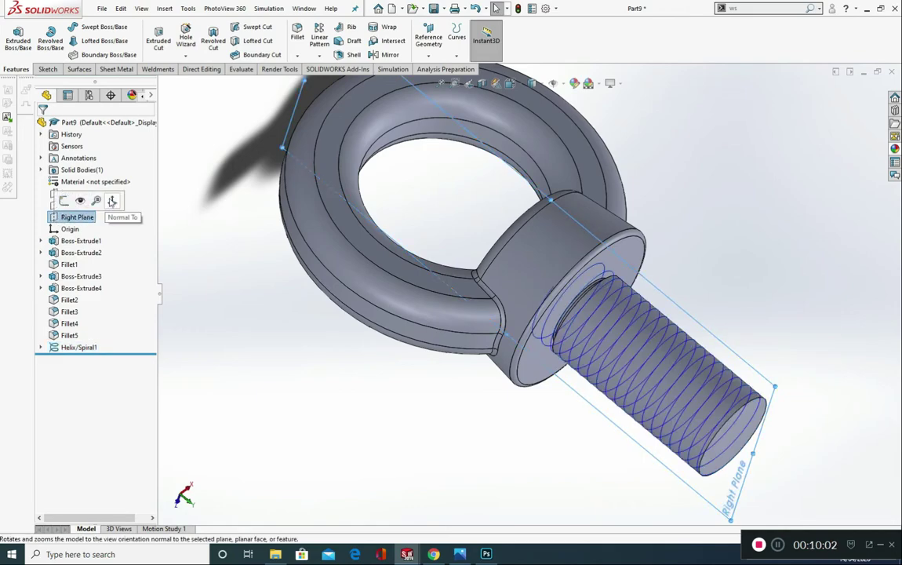
{"action": "left_click", "coordinate": [112, 202]}
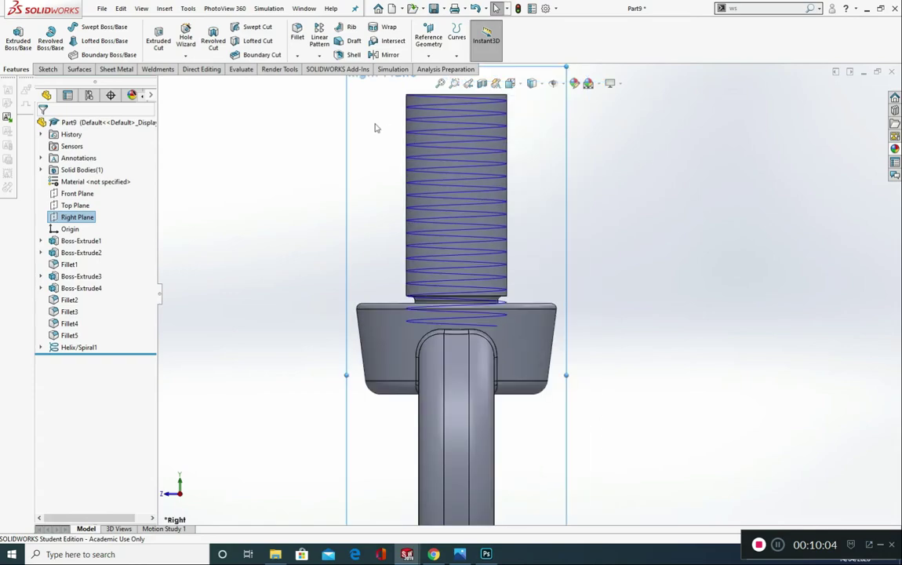
{"action": "scroll", "coordinate": [375, 128], "scroll_direction": "down", "scroll_amount": 8}
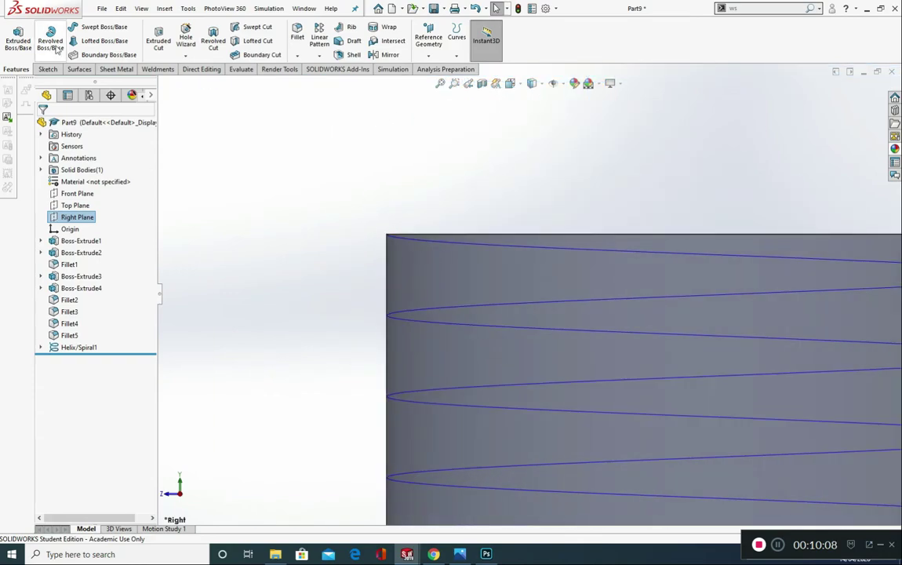
{"action": "left_click", "coordinate": [48, 69]}
{"action": "left_click", "coordinate": [69, 28]}
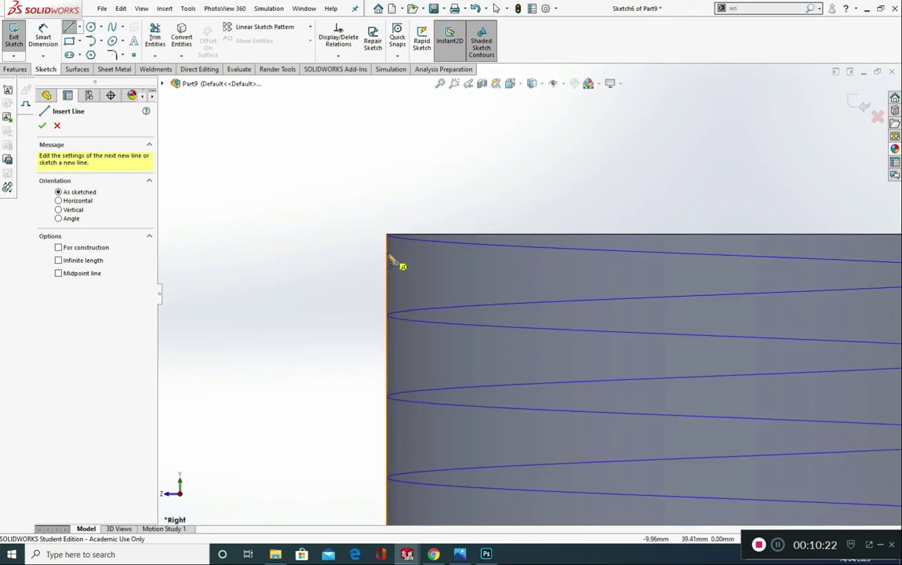
{"action": "left_click", "coordinate": [345, 185]}
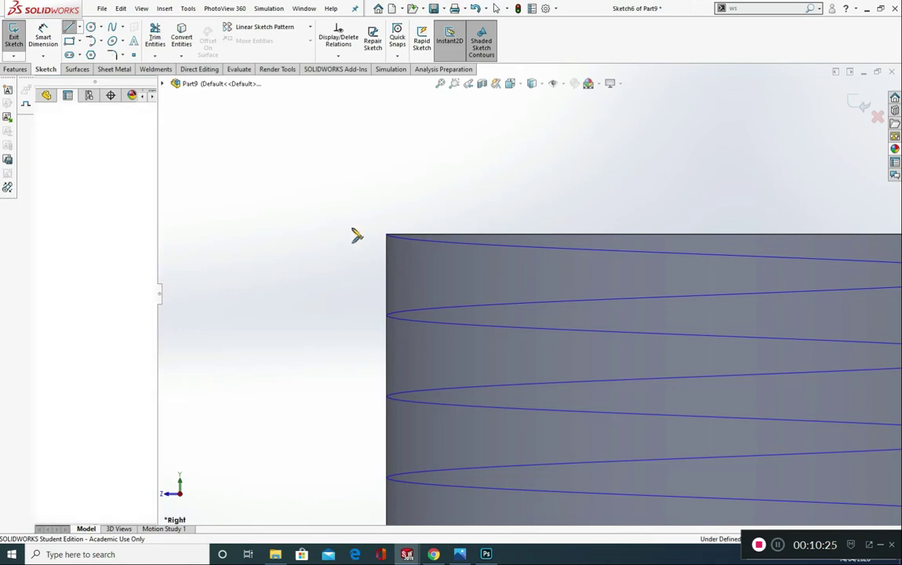
{"action": "left_click", "coordinate": [345, 284]}
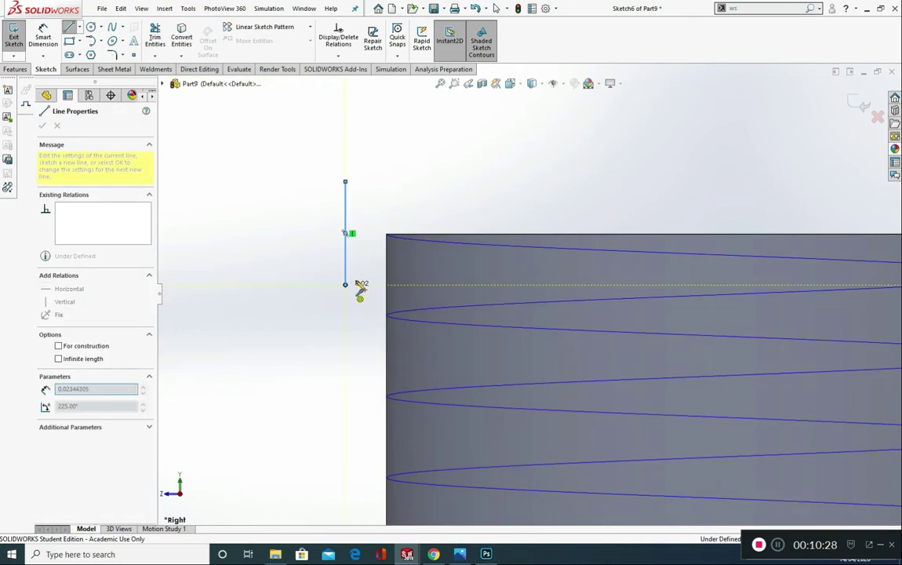
{"action": "left_click", "coordinate": [488, 234]}
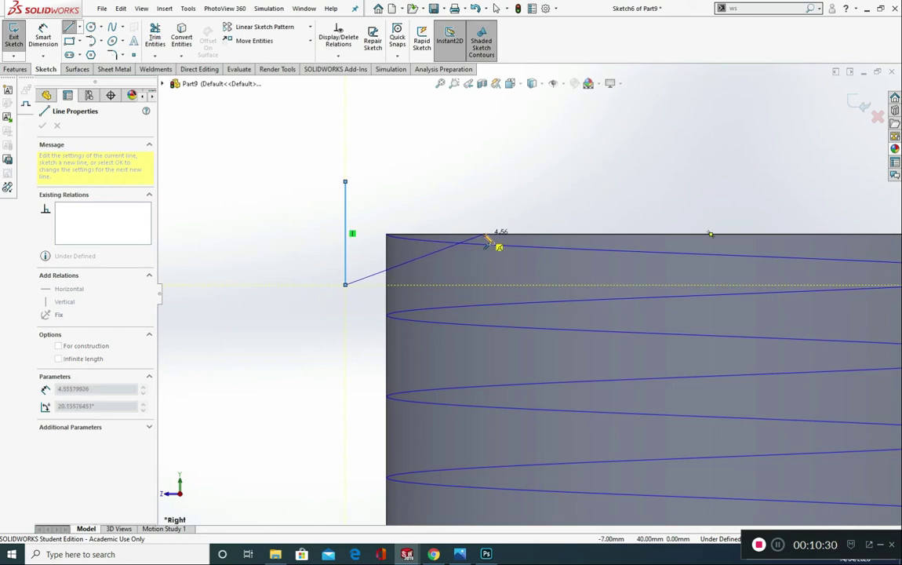
{"action": "left_click", "coordinate": [345, 182]}
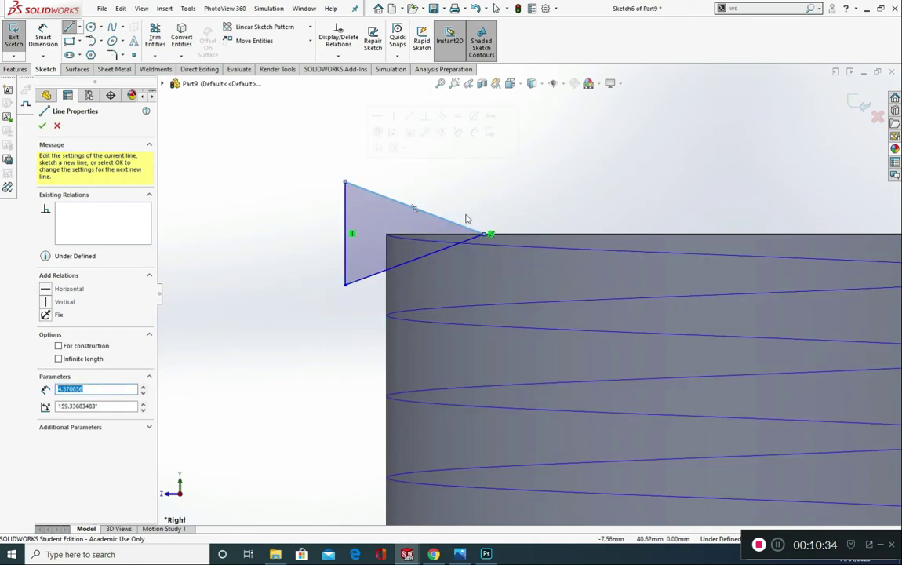
Step: Draw a centerline about 4.3 mm long from the triangle's tip on the shaft's end edge to its vertical base
{"action": "left_click", "coordinate": [79, 26]}
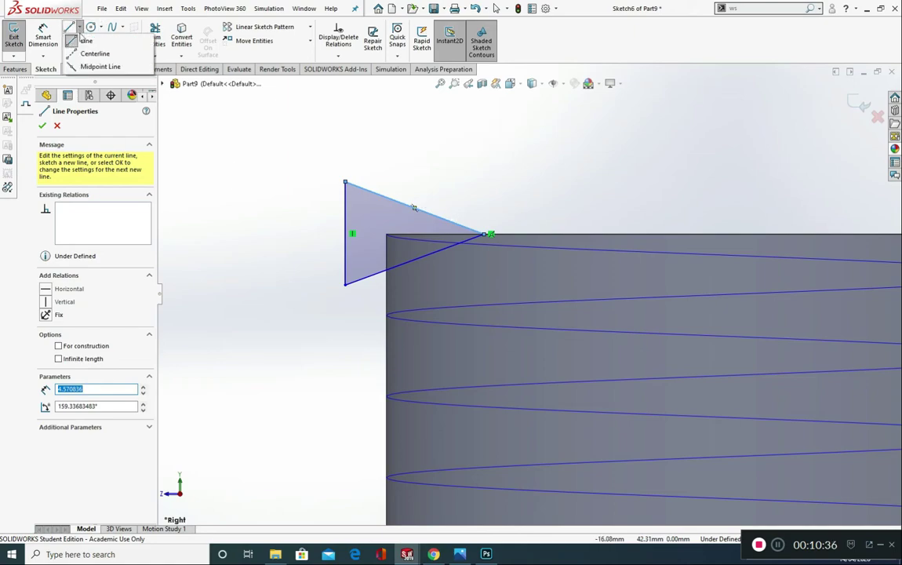
{"action": "left_click", "coordinate": [83, 53]}
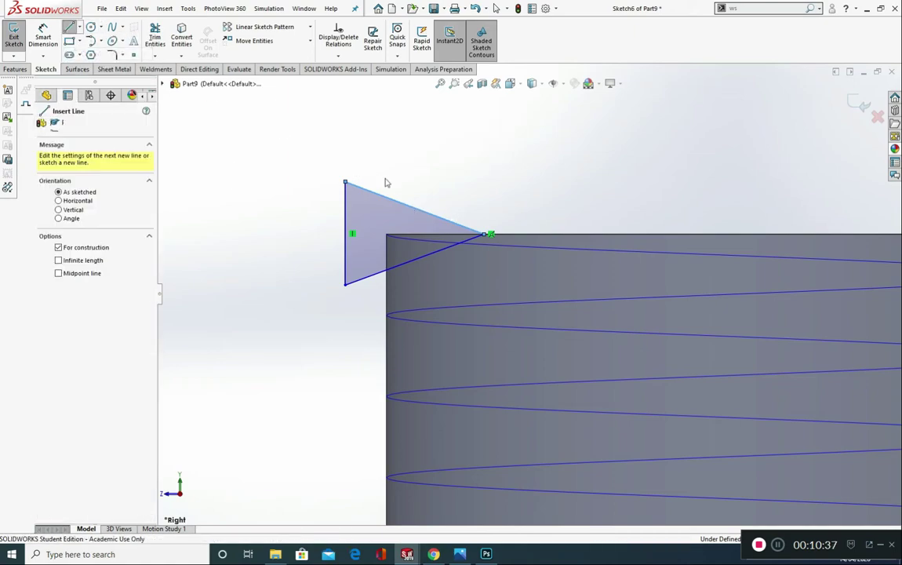
{"action": "left_click", "coordinate": [488, 235]}
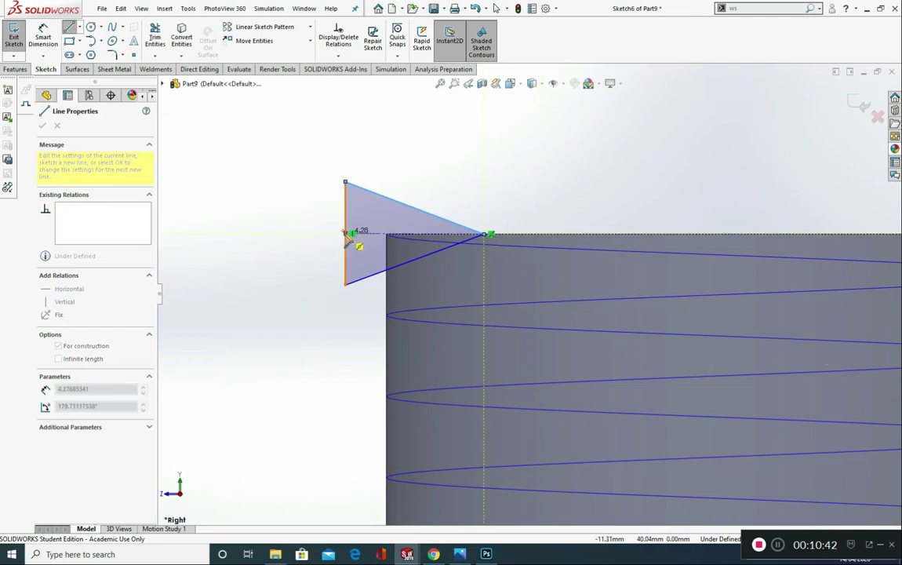
{"action": "left_click", "coordinate": [340, 234]}
{"action": "key", "text": "Escape"}
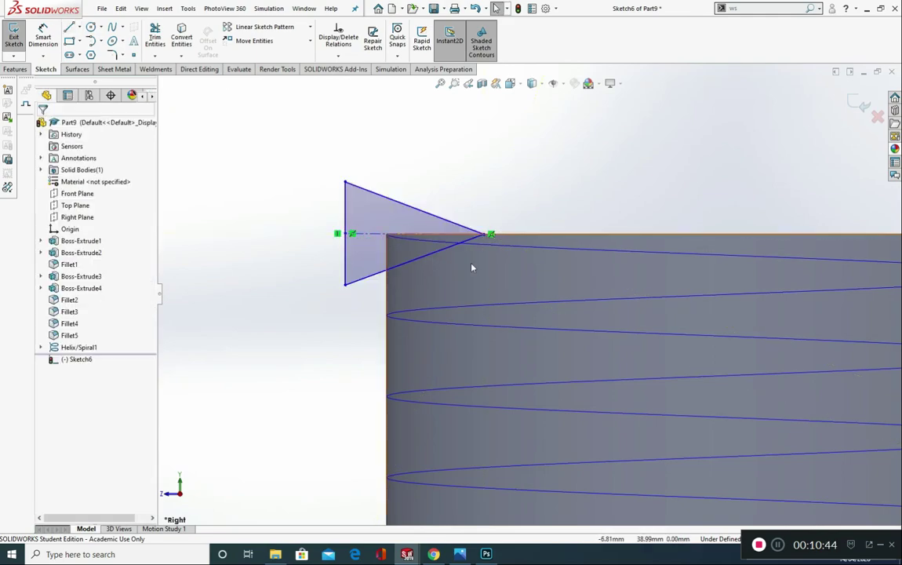
Step: Make the triangle's two sloping sides equal in length
{"action": "left_click", "coordinate": [405, 204]}
{"action": "left_click", "coordinate": [371, 280], "text": "ctrl"}
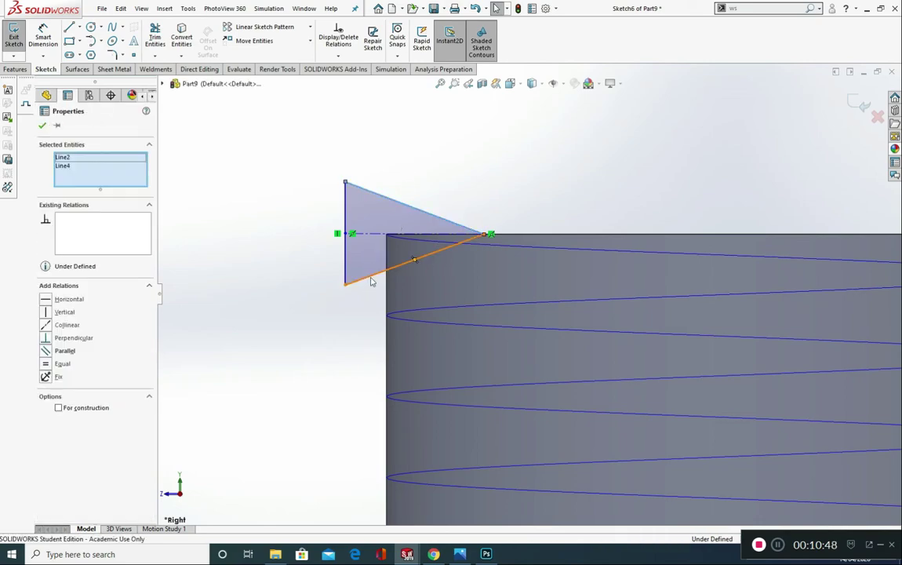
{"action": "left_click", "coordinate": [46, 365]}
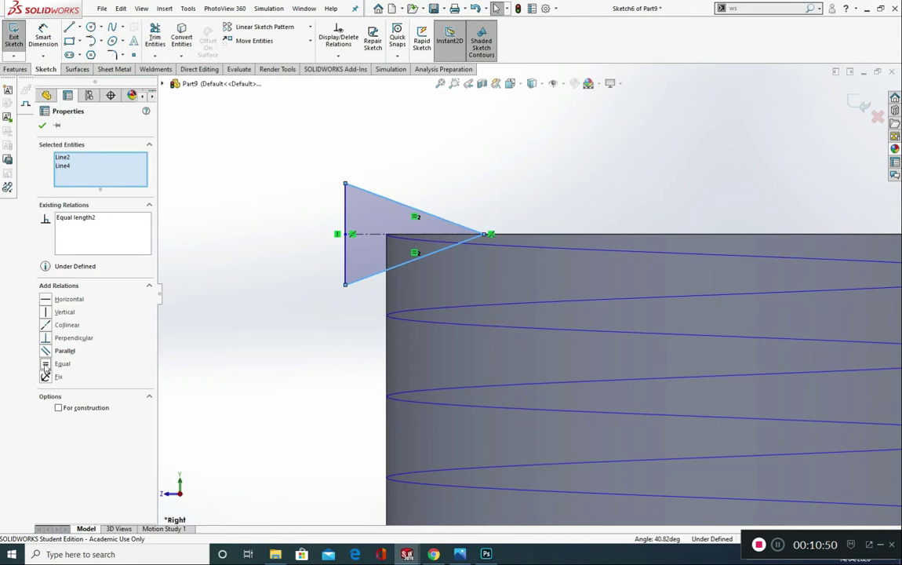
{"action": "left_click", "coordinate": [42, 126]}
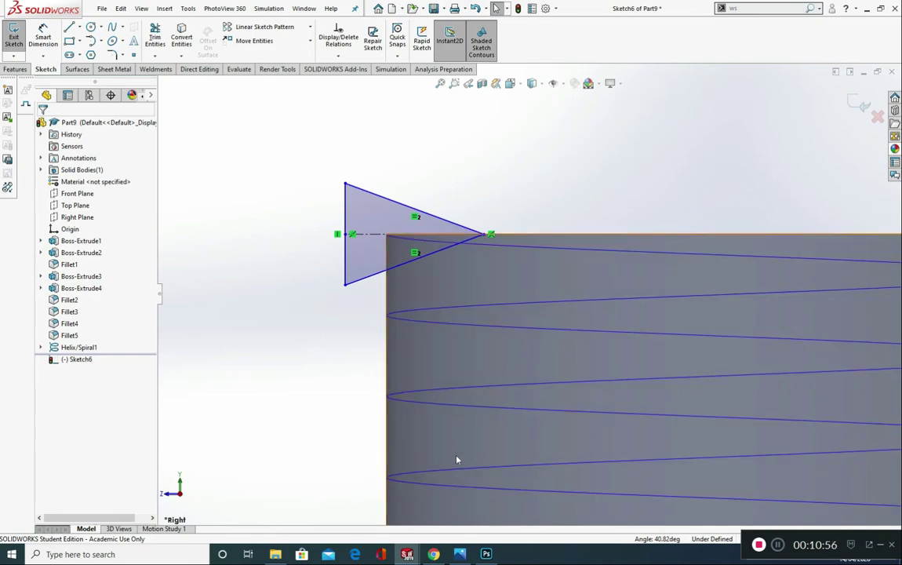
Step: Dimension the angle between the triangle's two sloping sides as 52°
{"action": "scroll", "coordinate": [363, 181], "scroll_direction": "down", "scroll_amount": 4}
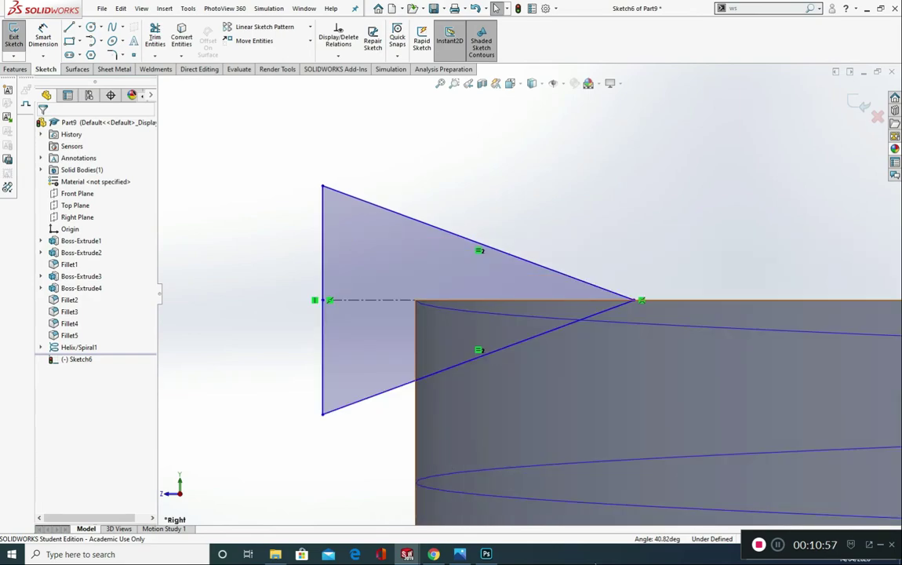
{"action": "left_click", "coordinate": [42, 37]}
{"action": "left_click", "coordinate": [577, 282]}
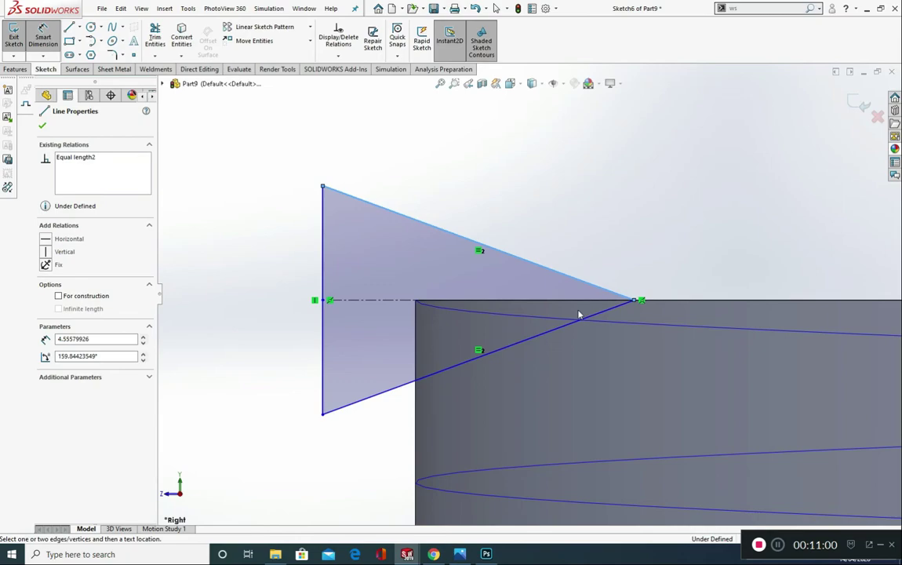
{"action": "left_click", "coordinate": [583, 322]}
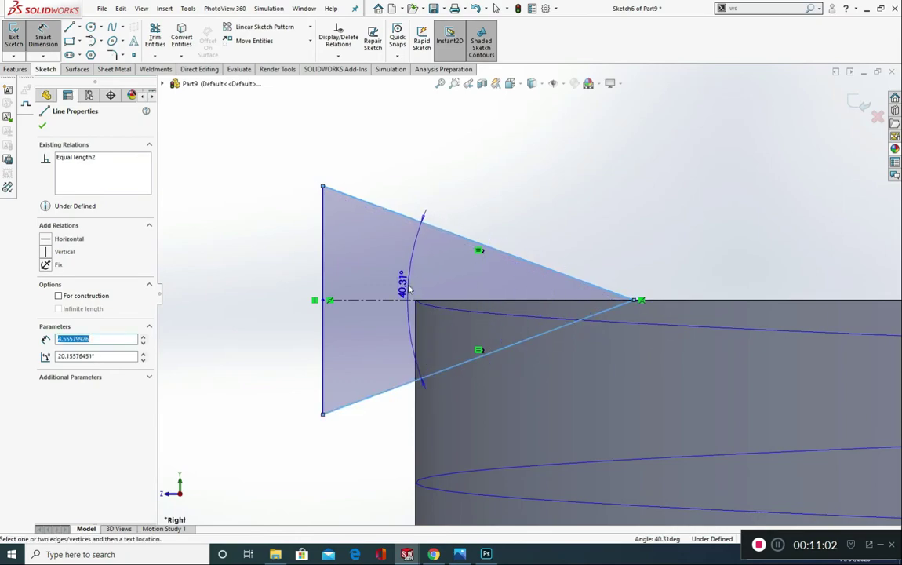
{"action": "left_click", "coordinate": [408, 292]}
{"action": "type", "text": "52"}
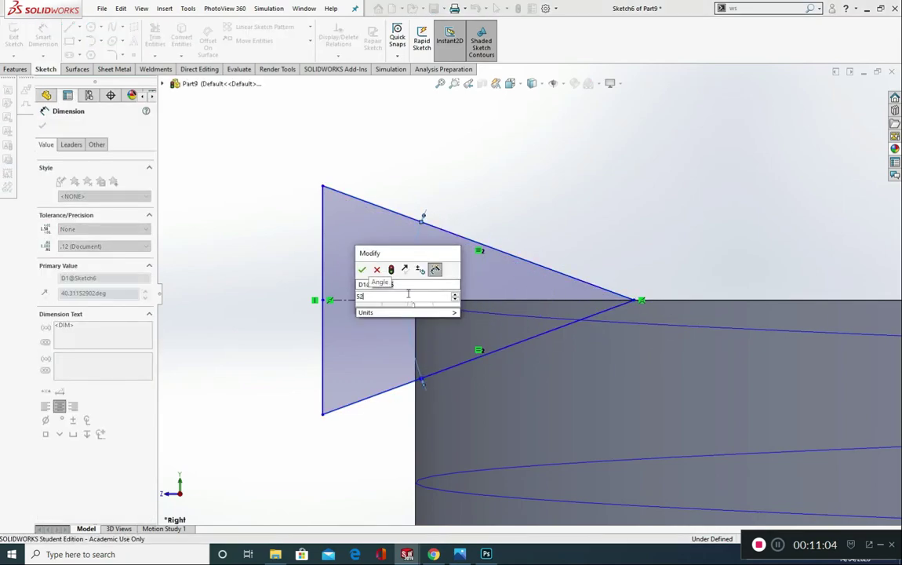
{"action": "key", "text": "Return"}
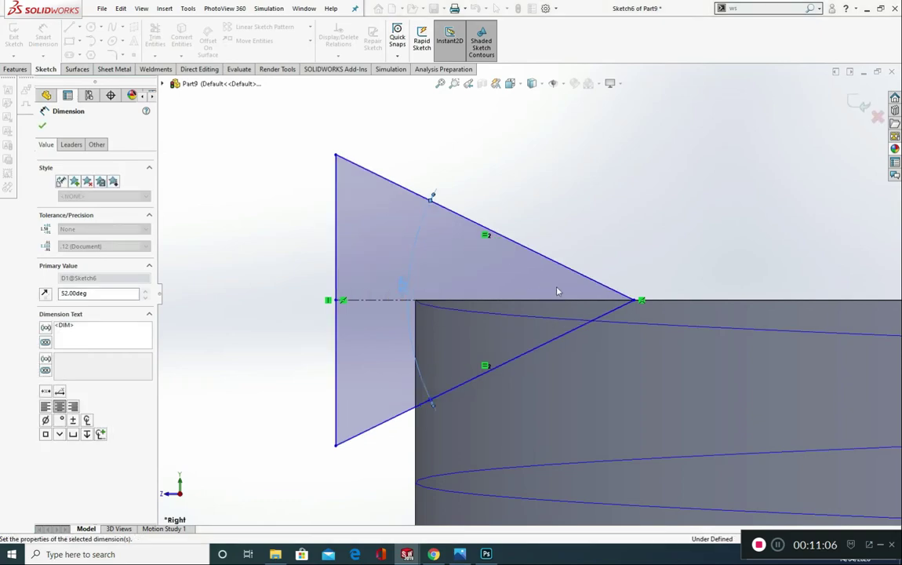
Step: Dimension the horizontal distance from the triangle's tip to the shaft's side edge as 2.2 mm
{"action": "left_click", "coordinate": [633, 300]}
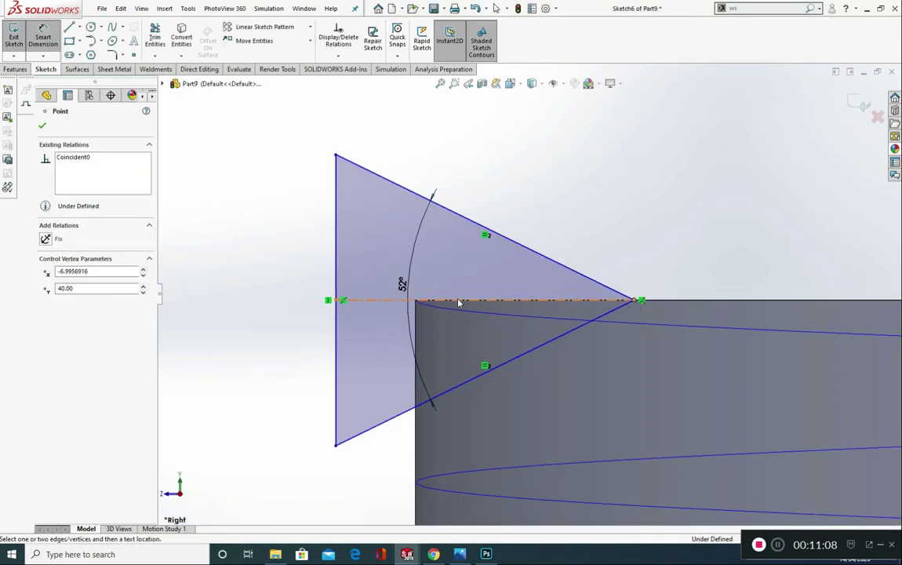
{"action": "left_click", "coordinate": [417, 310]}
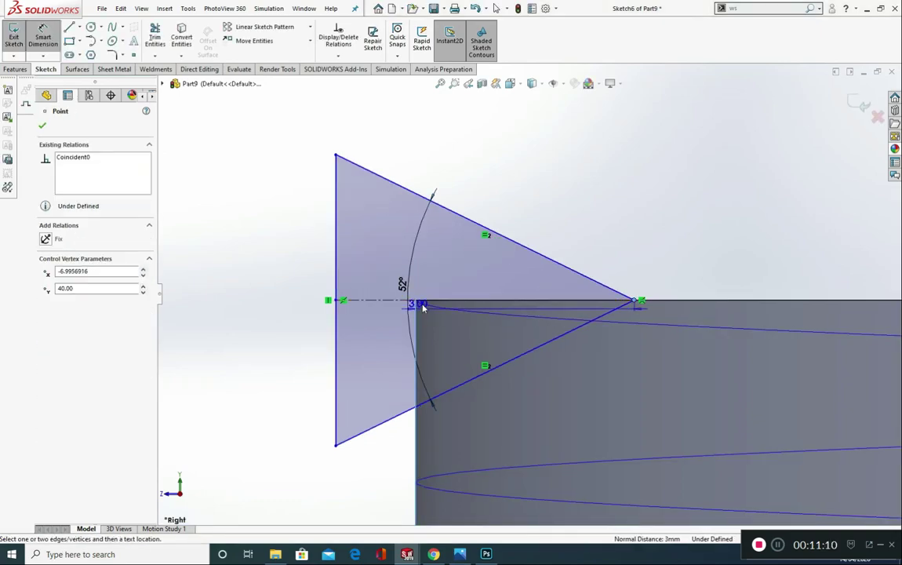
{"action": "left_click", "coordinate": [510, 161]}
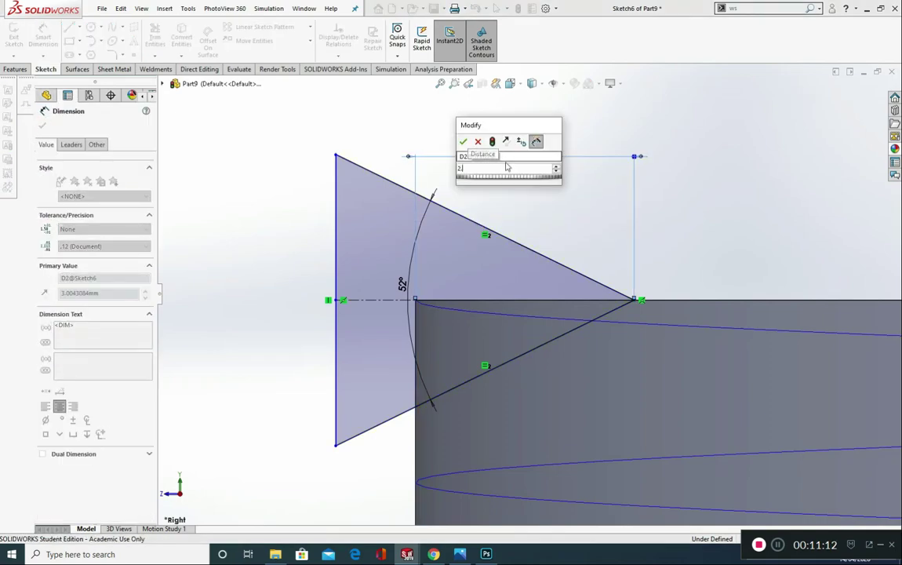
{"action": "type", "text": "2.2"}
{"action": "key", "text": "Return"}
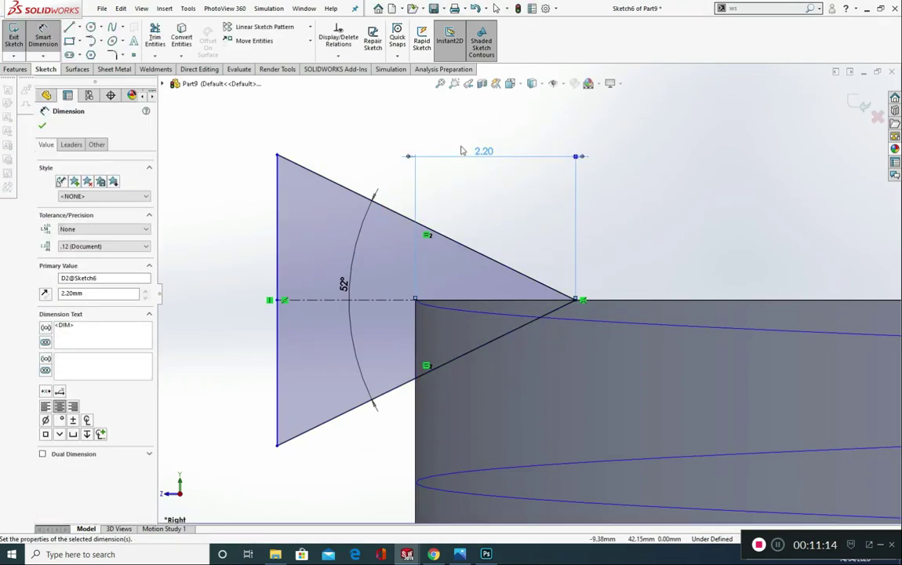
Step: Dimension the distance from the triangle's tip to its vertical base as 2.52 mm and finish the sketch
{"action": "left_click", "coordinate": [577, 302]}
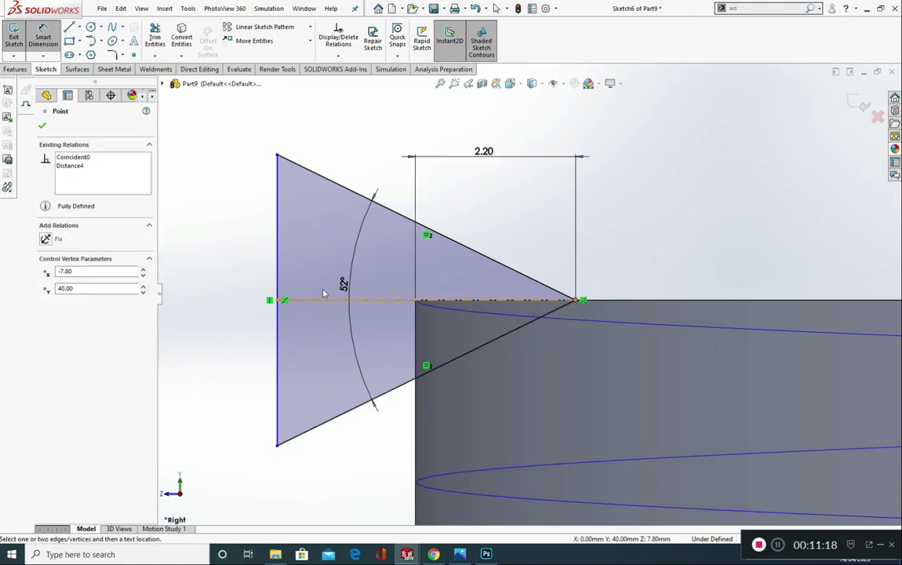
{"action": "left_click", "coordinate": [277, 273]}
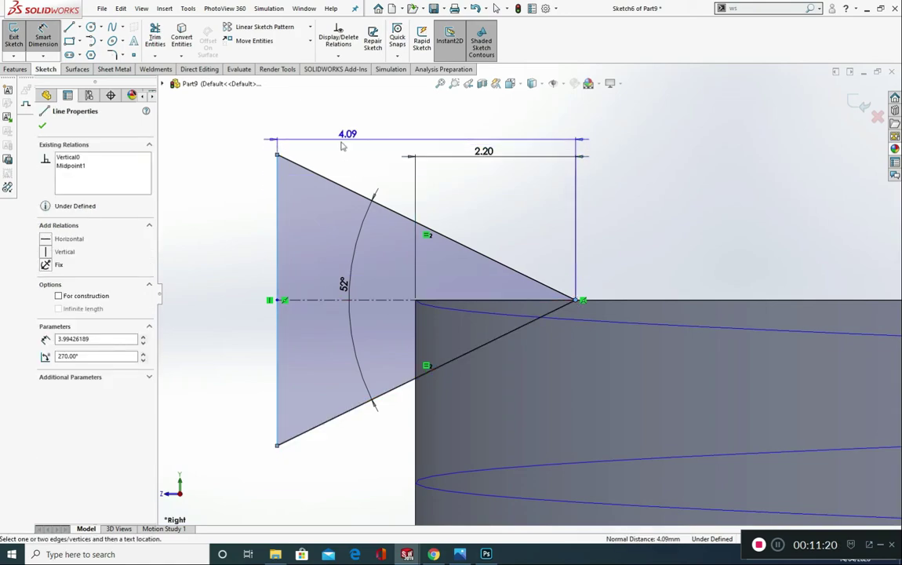
{"action": "left_click", "coordinate": [423, 111]}
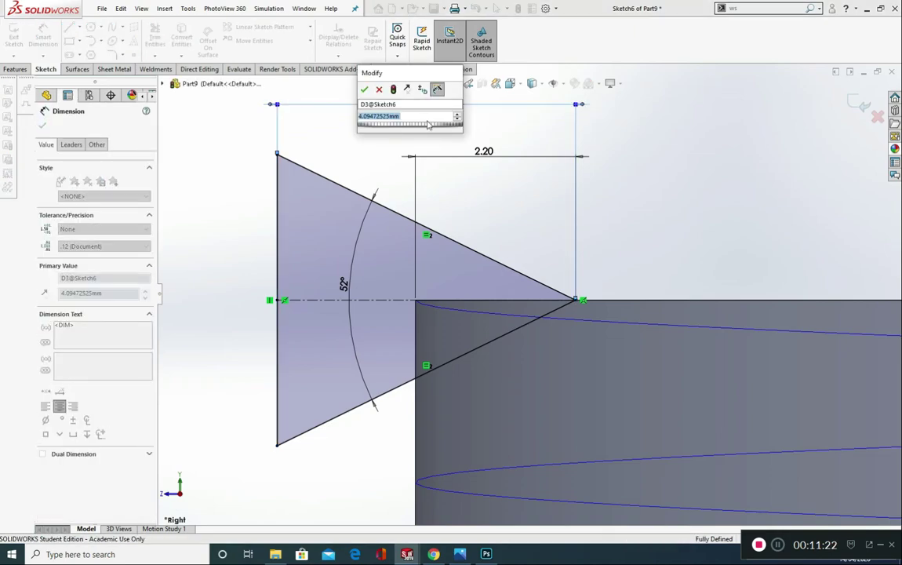
{"action": "type", "text": "2.52"}
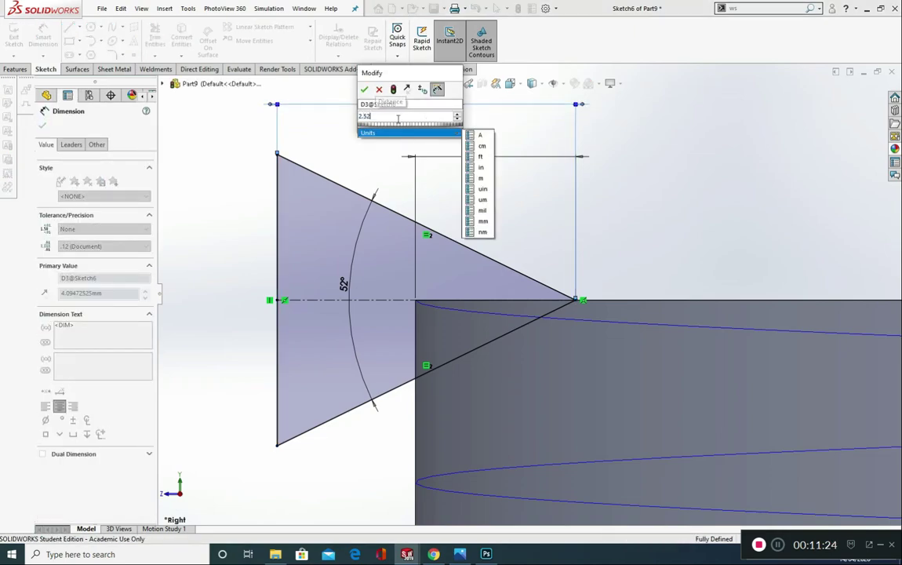
{"action": "key", "text": "Return"}
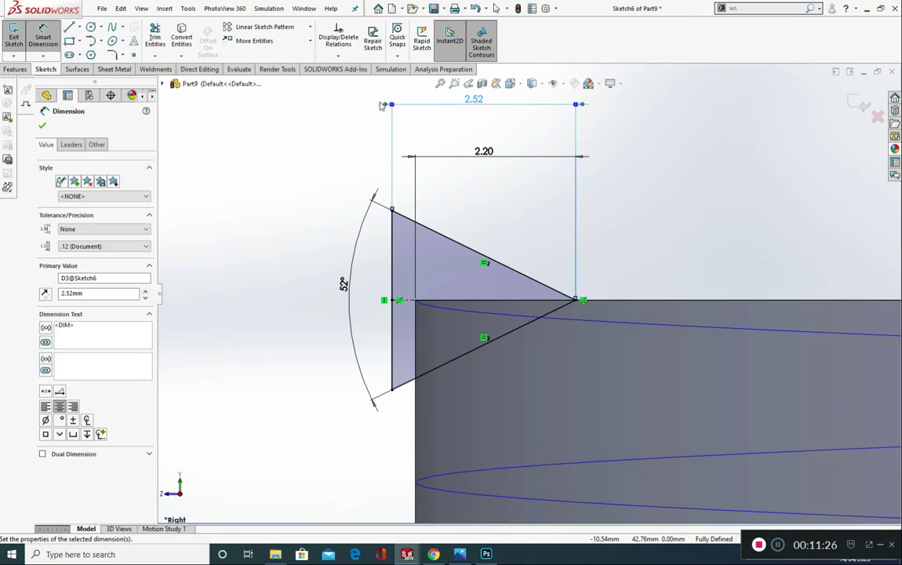
{"action": "left_click", "coordinate": [42, 127]}
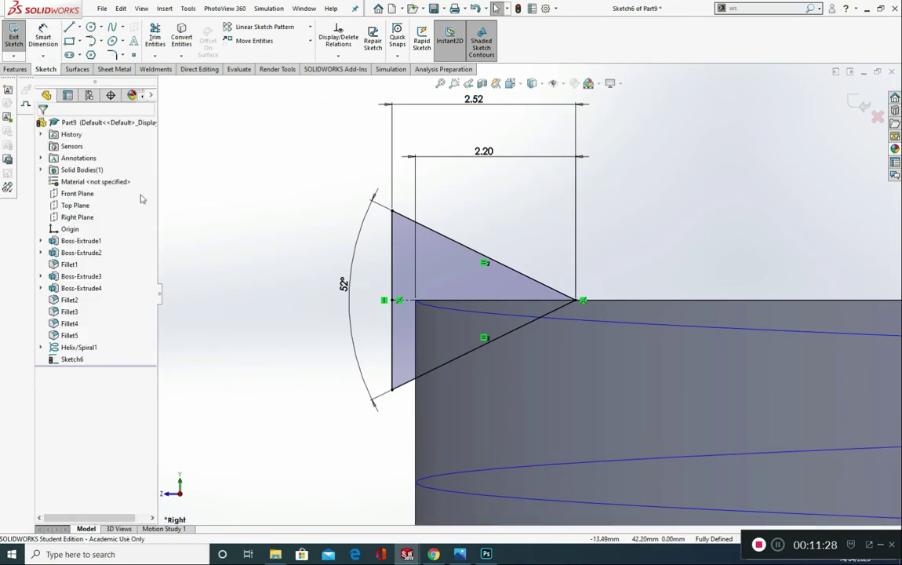
{"action": "scroll", "coordinate": [232, 261], "scroll_direction": "up", "scroll_amount": 4}
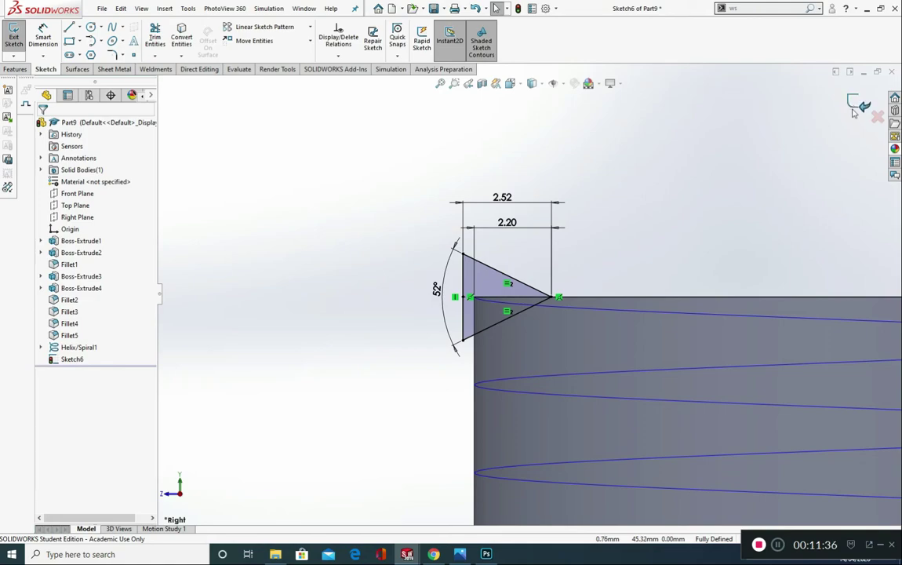
{"action": "left_click", "coordinate": [859, 105]}
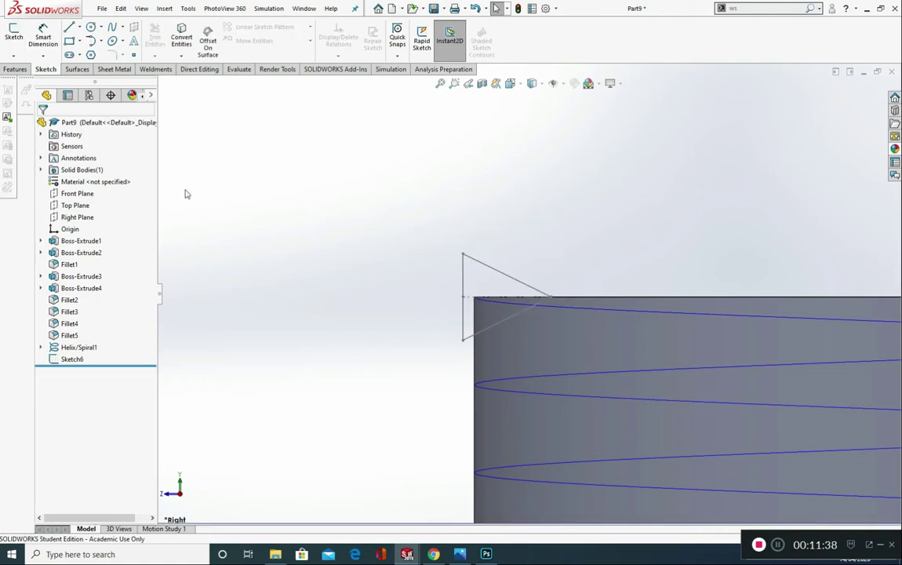
Step: Cut the thread into the shaft with a Swept Cut, using the triangle sketch as profile and the helix as path
{"action": "left_click", "coordinate": [16, 69]}
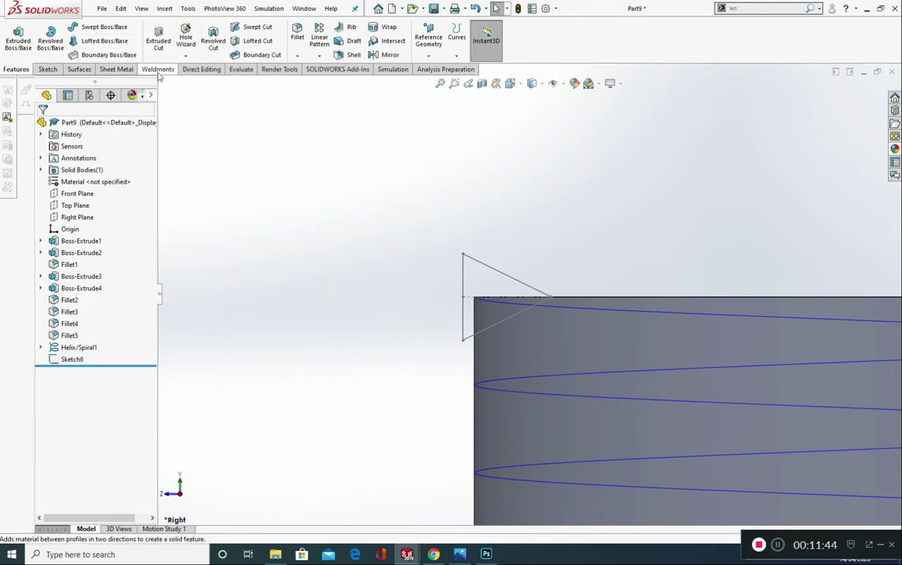
{"action": "left_click", "coordinate": [257, 28]}
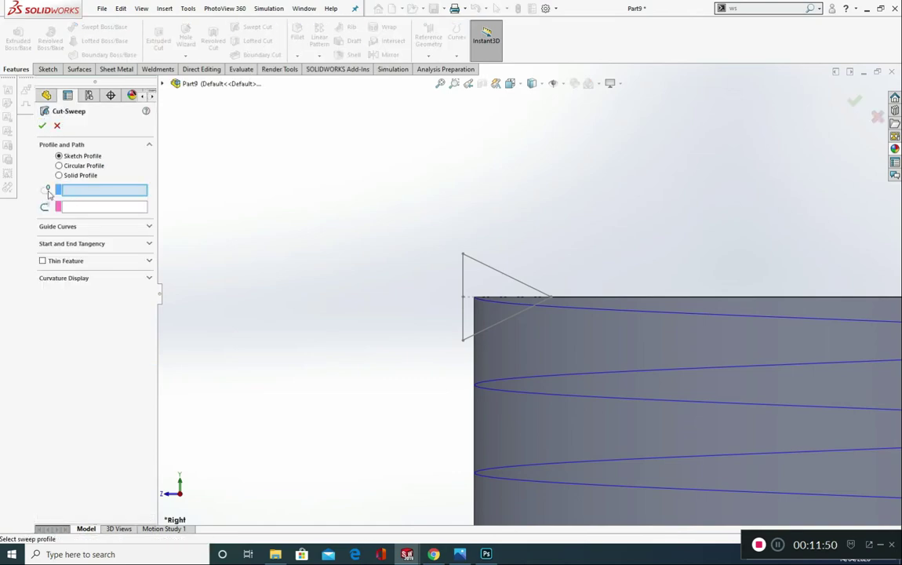
{"action": "left_click", "coordinate": [509, 279]}
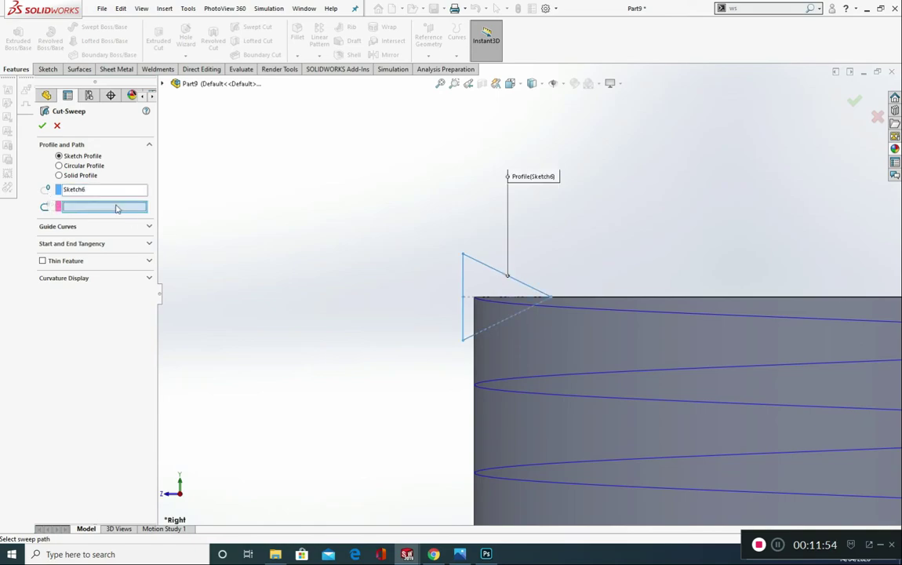
{"action": "left_click", "coordinate": [612, 333]}
{"action": "scroll", "coordinate": [619, 347], "scroll_direction": "up", "scroll_amount": 5}
{"action": "middle_click_drag", "start_coordinate": [732, 362], "coordinate": [652, 383]}
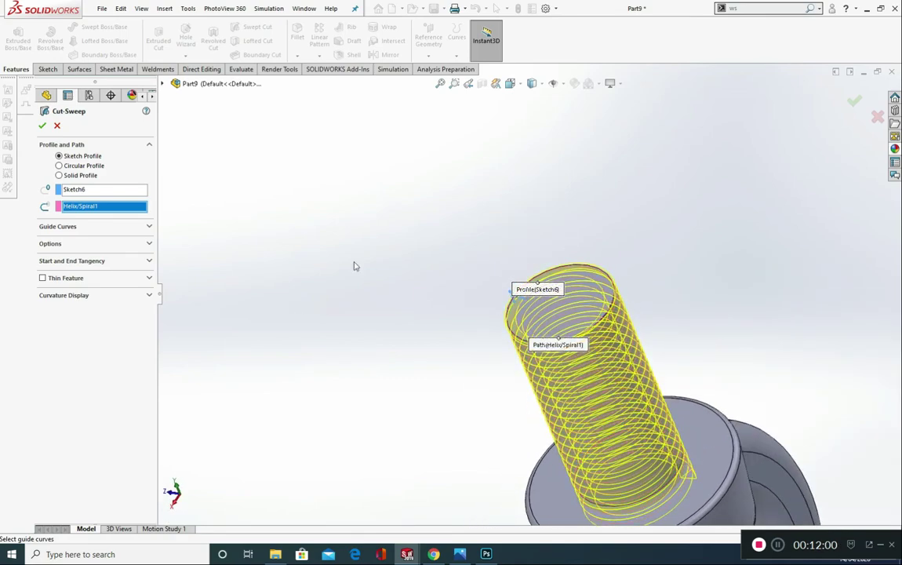
{"action": "scroll", "coordinate": [355, 266], "scroll_direction": "up", "scroll_amount": 2}
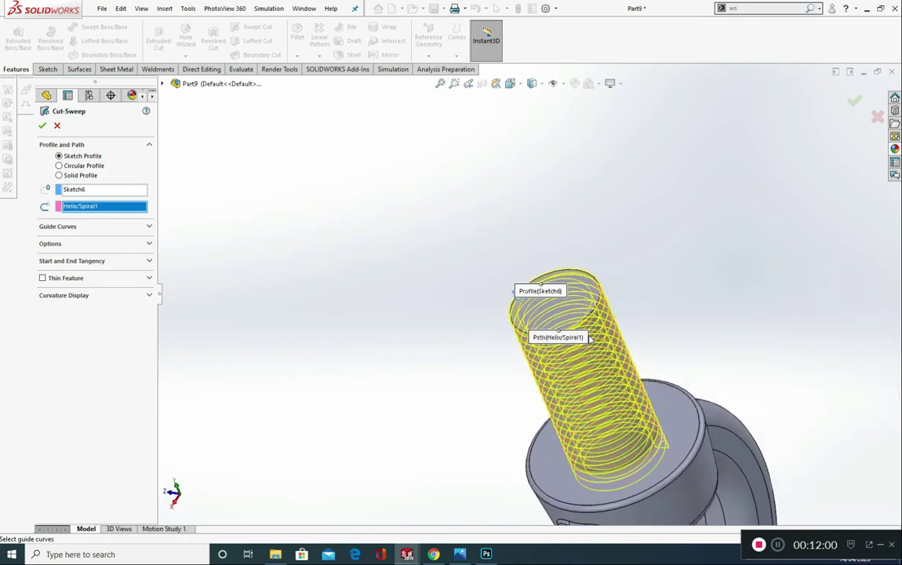
{"action": "left_click", "coordinate": [42, 127]}
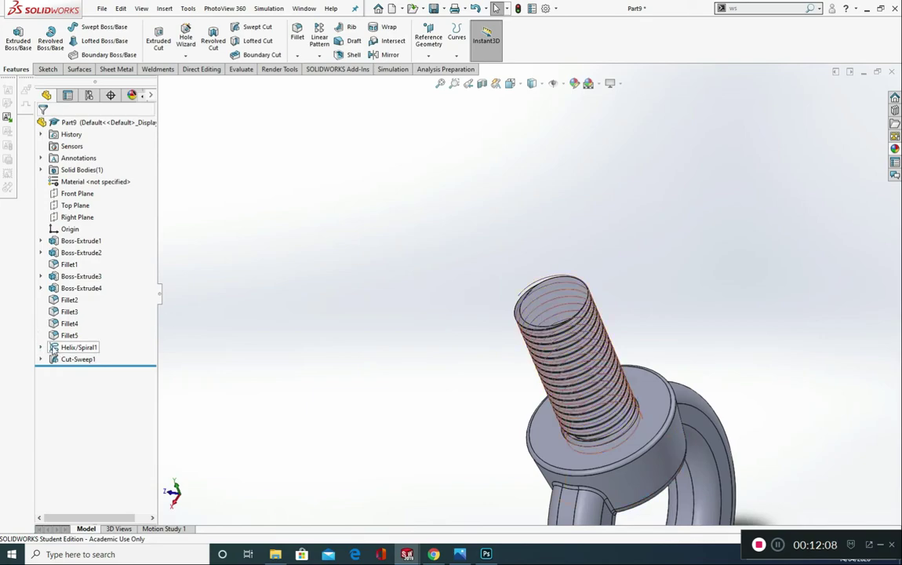
Step: Hide the helix curve around the threaded shaft
{"action": "left_click", "coordinate": [55, 348]}
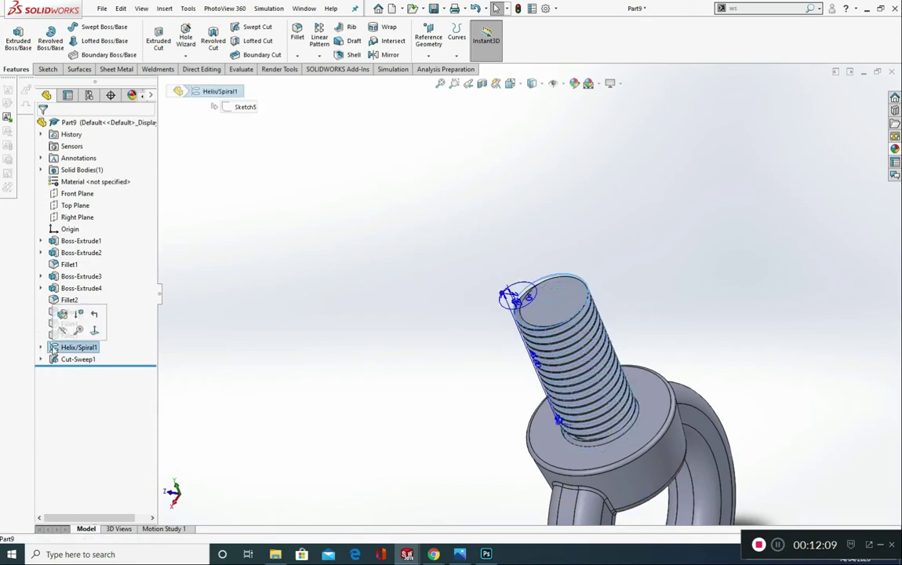
{"action": "left_click", "coordinate": [60, 331]}
Step: Examine the cut thread and the complete eye bolt from several angles, ending in the isometric view
{"action": "middle_click_drag", "start_coordinate": [294, 351], "coordinate": [459, 292]}
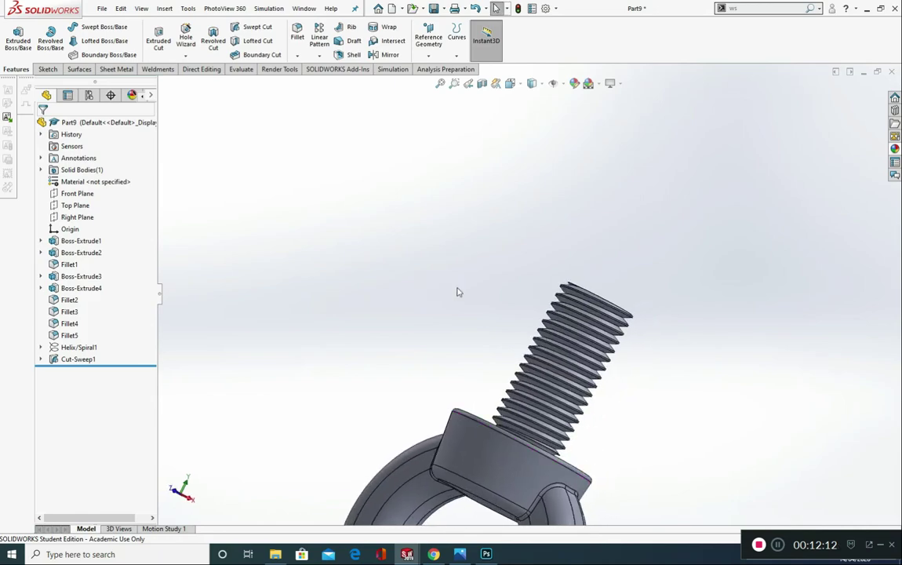
{"action": "scroll", "coordinate": [493, 339], "scroll_direction": "down", "scroll_amount": 2}
{"action": "scroll", "coordinate": [492, 340], "scroll_direction": "up", "scroll_amount": 1}
{"action": "scroll", "coordinate": [498, 337], "scroll_direction": "down", "scroll_amount": 2}
{"action": "scroll", "coordinate": [554, 402], "scroll_direction": "up", "scroll_amount": 3}
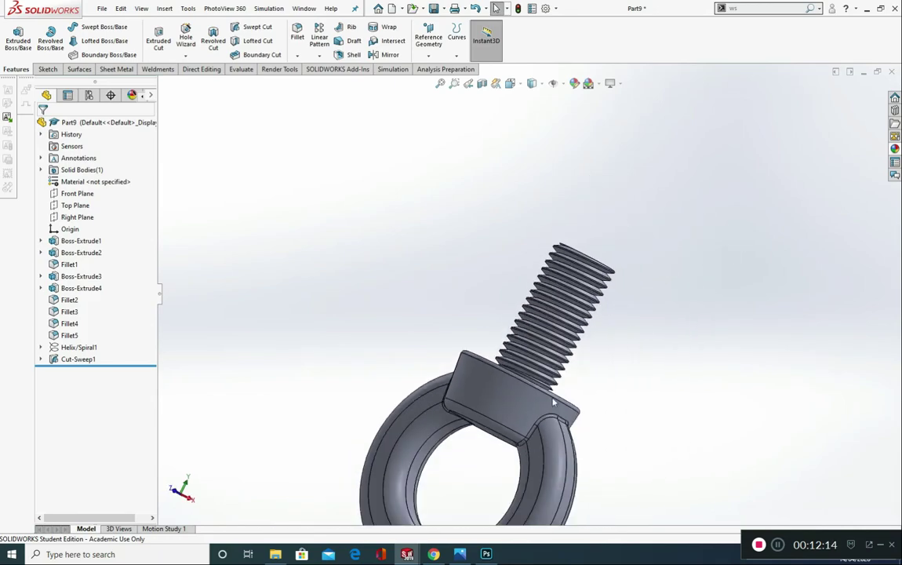
{"action": "scroll", "coordinate": [499, 361], "scroll_direction": "up", "scroll_amount": 3}
{"action": "middle_click_drag", "start_coordinate": [499, 361], "coordinate": [601, 278]}
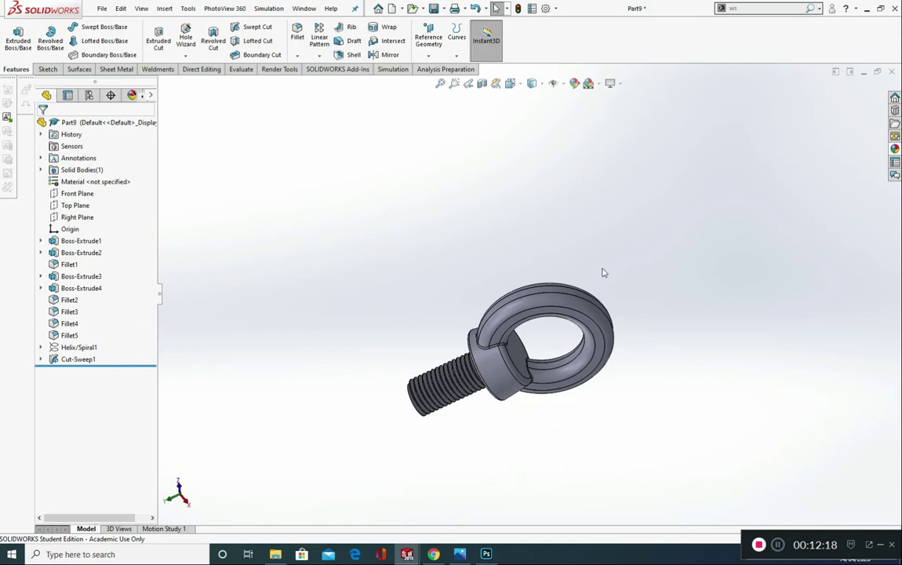
{"action": "key", "text": "ctrl+7"}
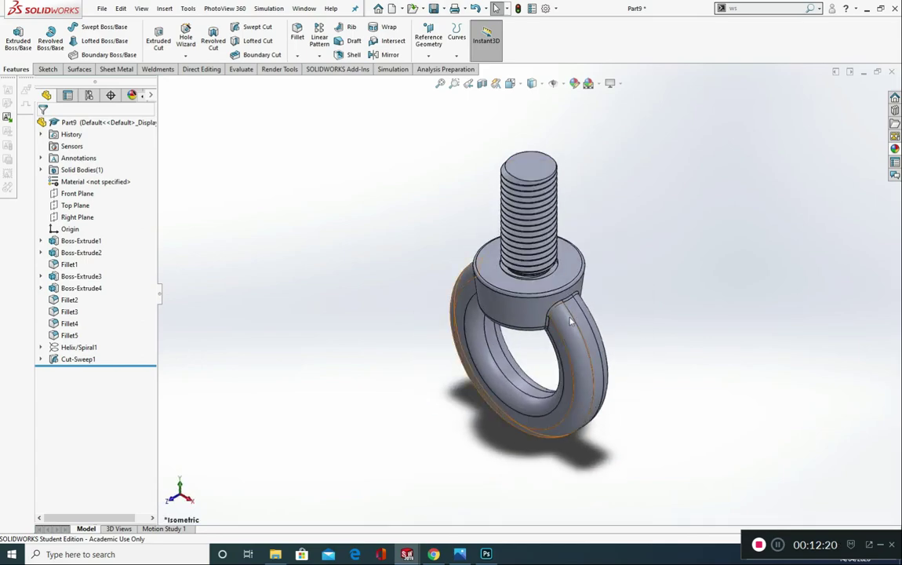
{"action": "scroll", "coordinate": [600, 298], "scroll_direction": "down", "scroll_amount": 3}
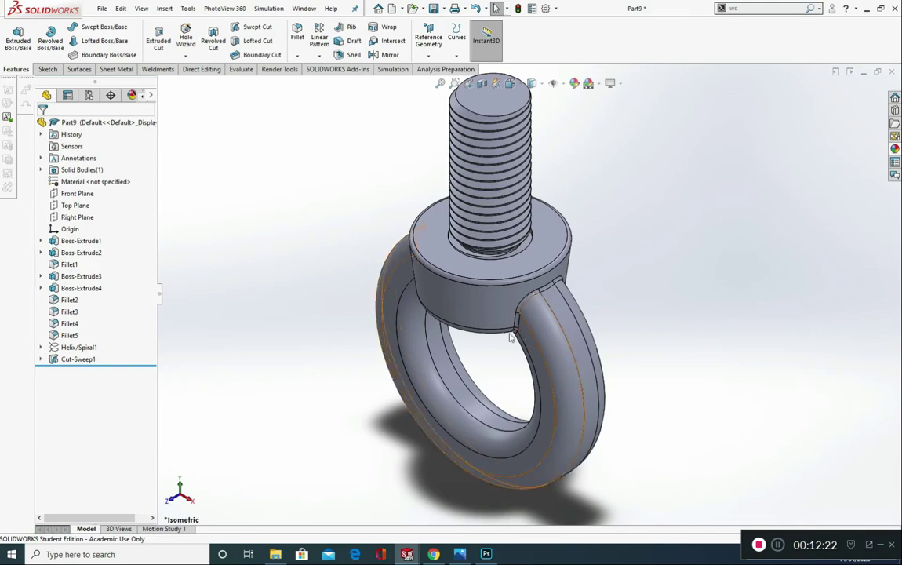
Step: Apply the machined steel appearance from the Metal > Steel library to the whole eye bolt body
{"action": "left_click", "coordinate": [895, 149]}
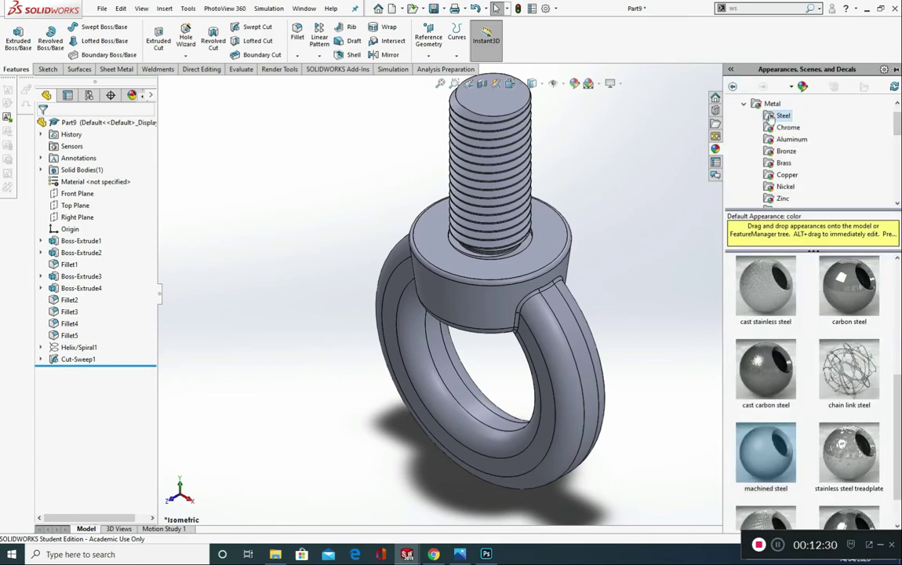
{"action": "scroll", "coordinate": [775, 418], "scroll_direction": "down", "scroll_amount": 1}
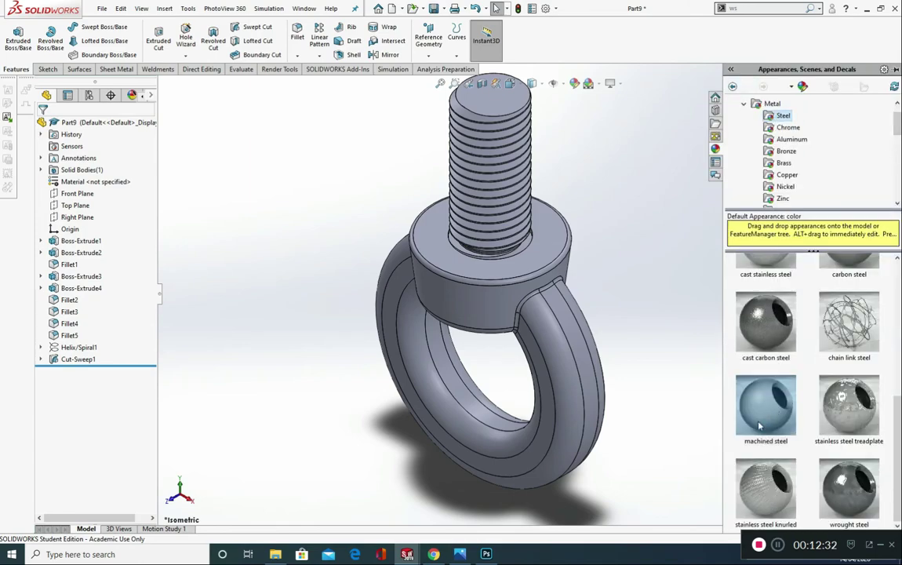
{"action": "left_click_drag", "start_coordinate": [766, 405], "coordinate": [550, 340]}
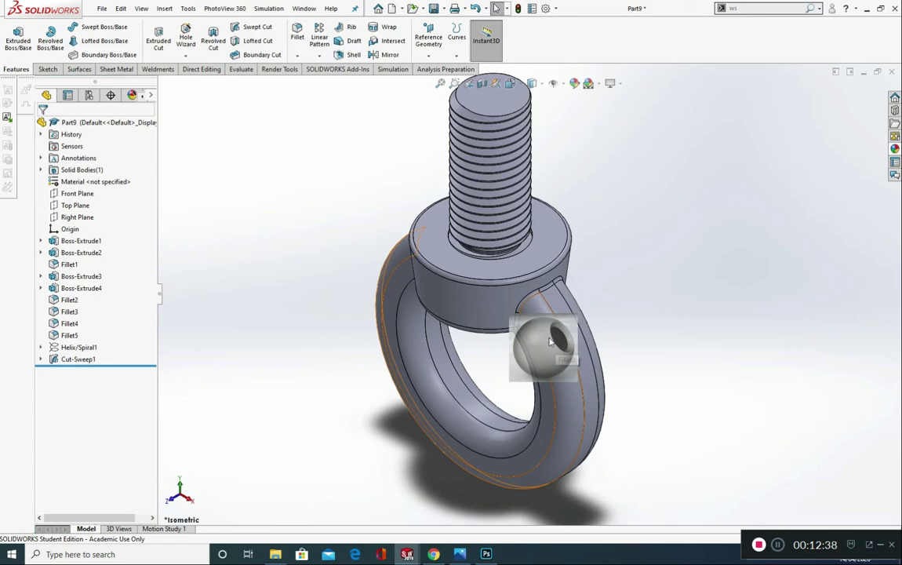
{"action": "left_click_drag", "start_coordinate": [550, 341], "coordinate": [551, 339]}
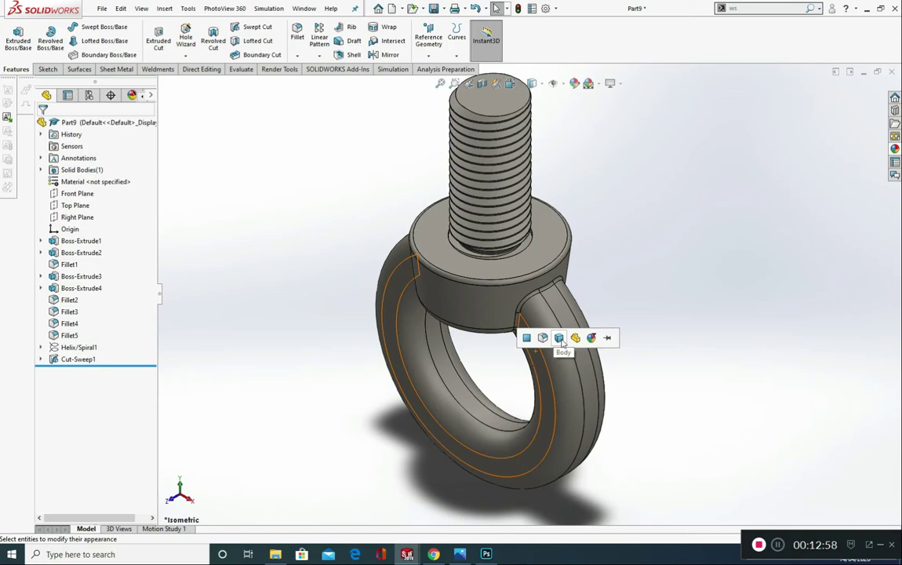
{"action": "left_click", "coordinate": [671, 357]}
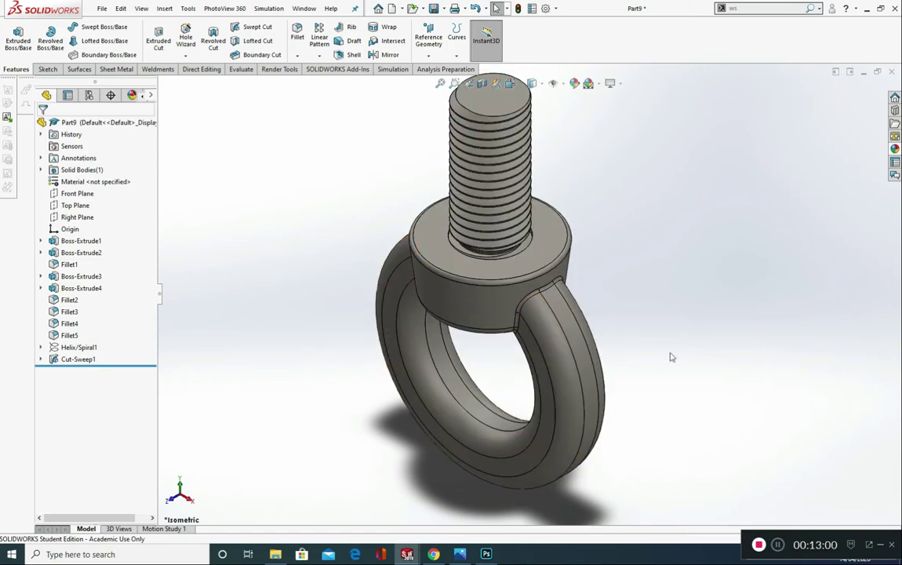
Step: Remove the SOLIDWORKS Add-Ins set from the CommandManager display
{"action": "scroll", "coordinate": [661, 348], "scroll_direction": "up", "scroll_amount": 3}
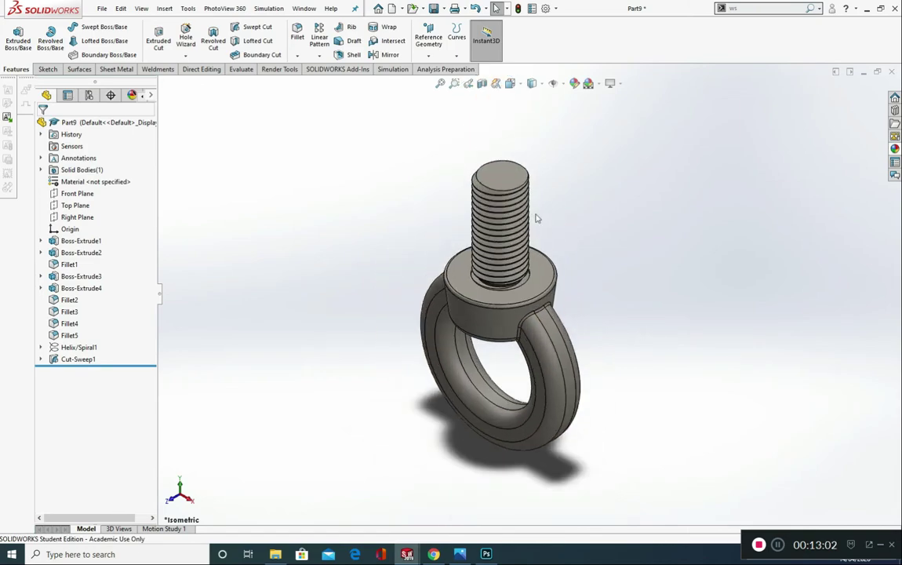
{"action": "scroll", "coordinate": [610, 389], "scroll_direction": "down", "scroll_amount": 2}
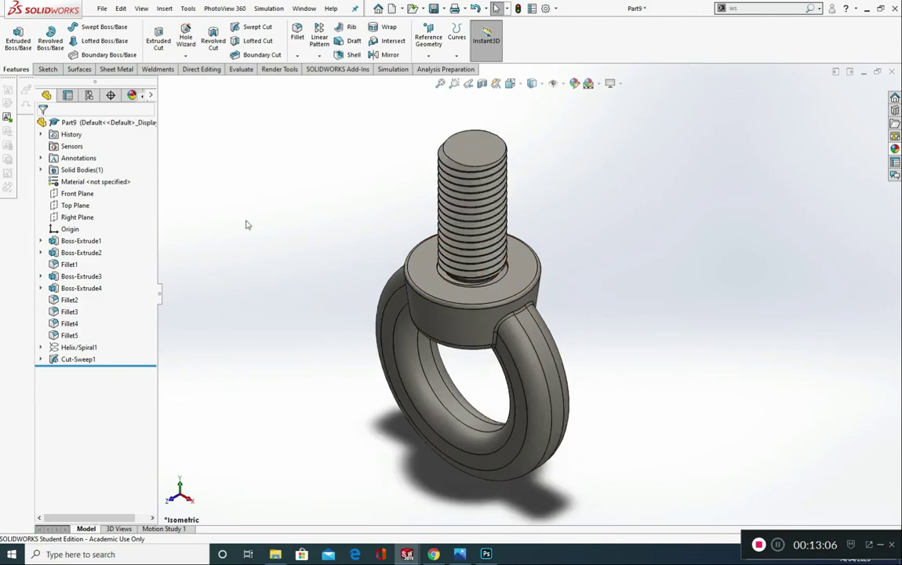
{"action": "left_click", "coordinate": [320, 72]}
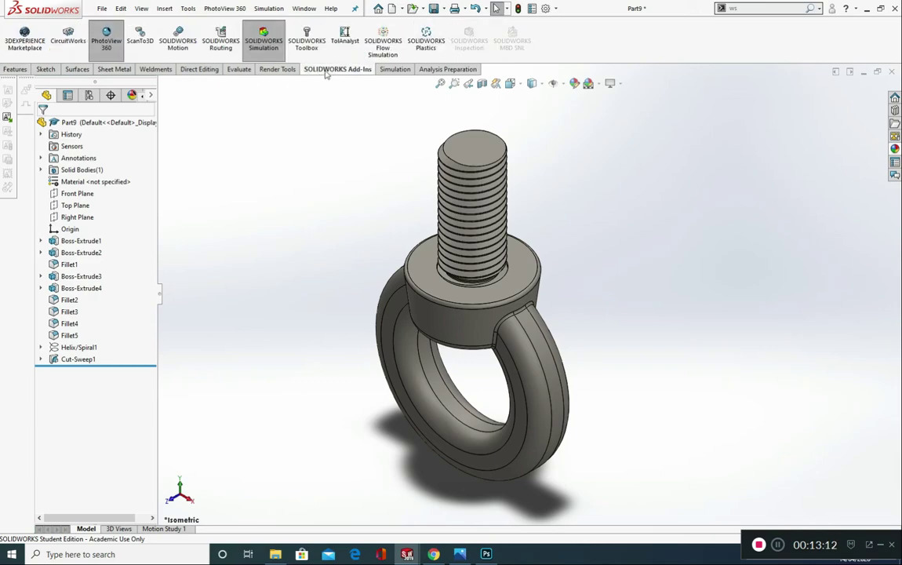
{"action": "right_click", "coordinate": [326, 73]}
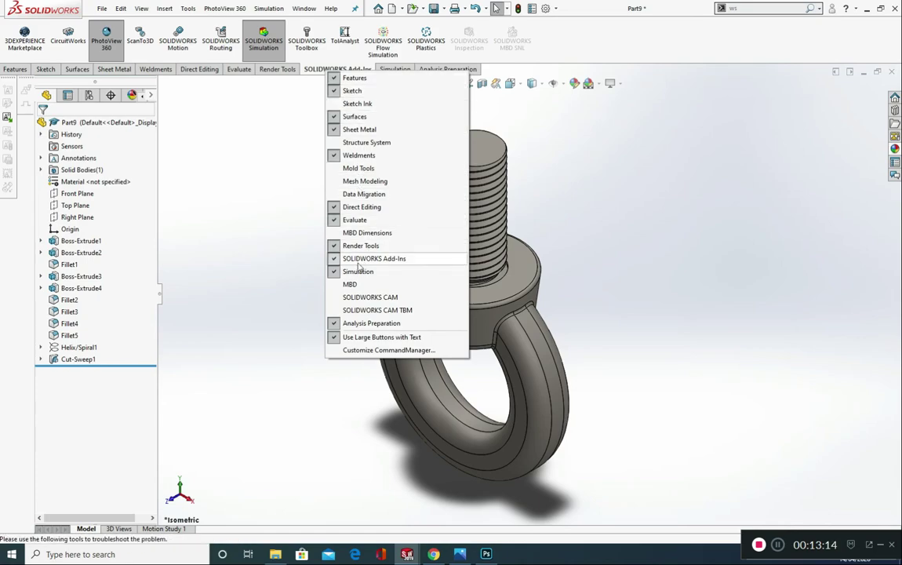
{"action": "left_click", "coordinate": [334, 259]}
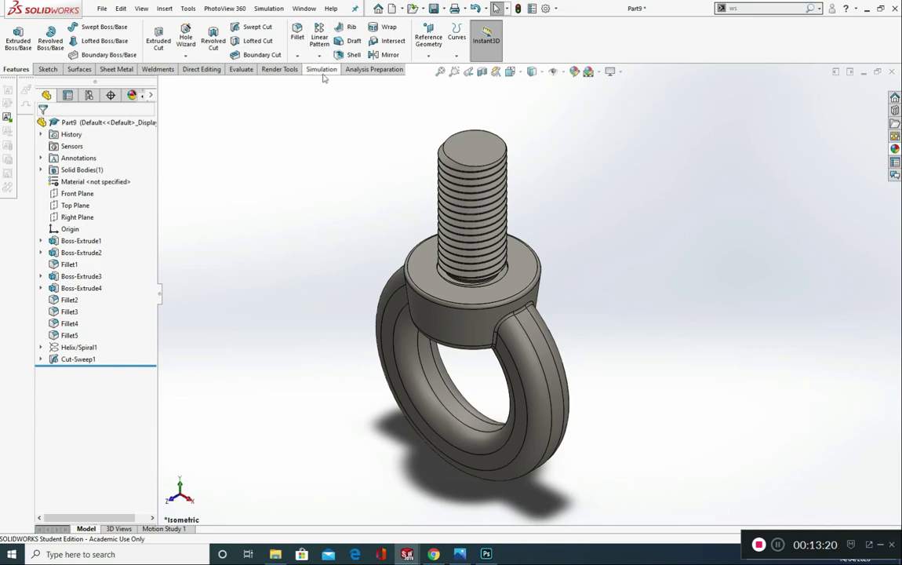
Step: Restore the SOLIDWORKS Add-Ins set to the CommandManager and load the PhotoView 360 add-in
{"action": "right_click", "coordinate": [323, 71]}
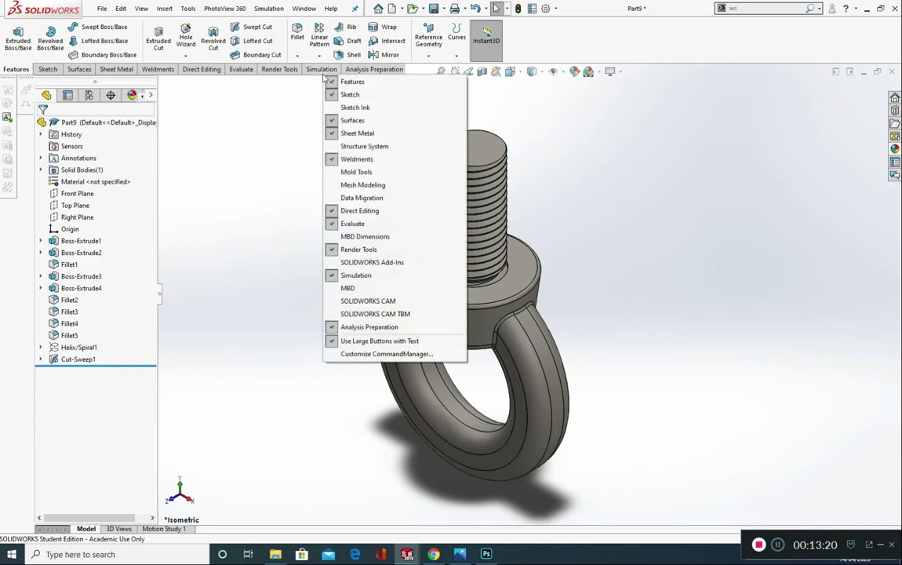
{"action": "left_click", "coordinate": [362, 266]}
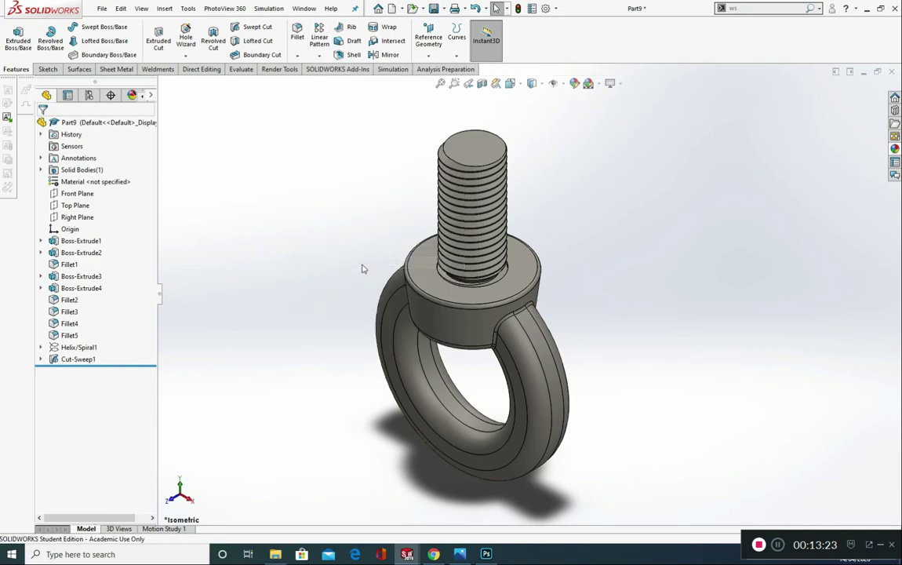
{"action": "left_click", "coordinate": [332, 69]}
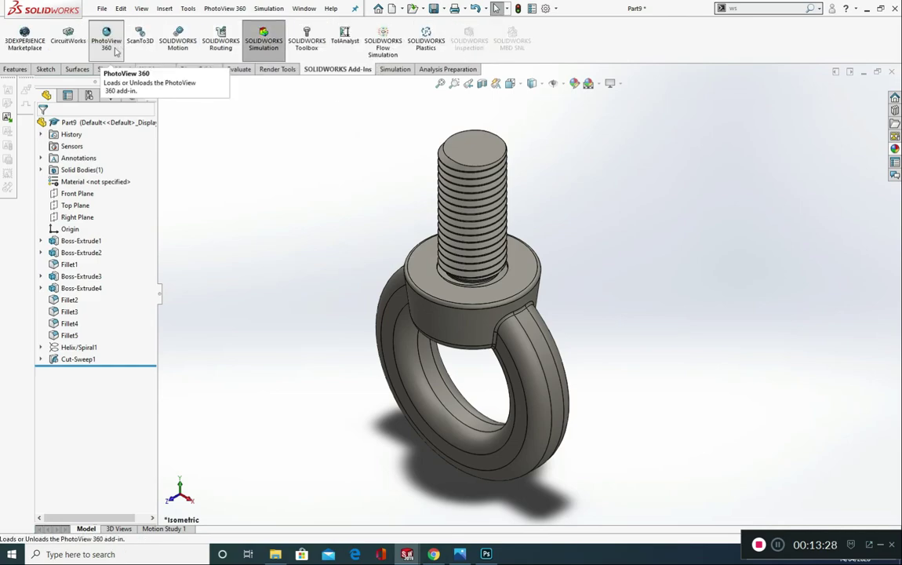
{"action": "left_click", "coordinate": [115, 50]}
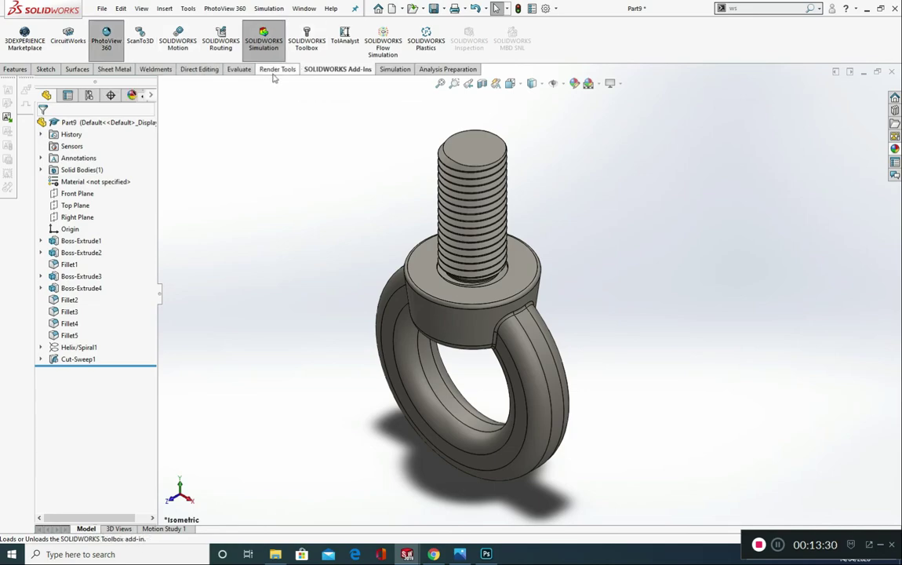
Step: Edit the scene and apply the Soft Box scene from the Basic Scenes library to the eye bolt document
{"action": "left_click", "coordinate": [277, 70]}
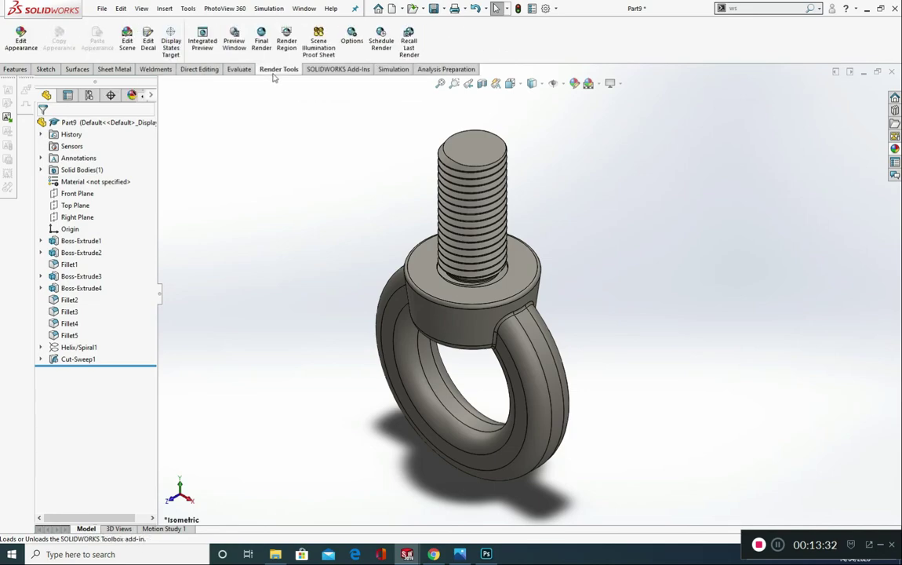
{"action": "right_click", "coordinate": [274, 76]}
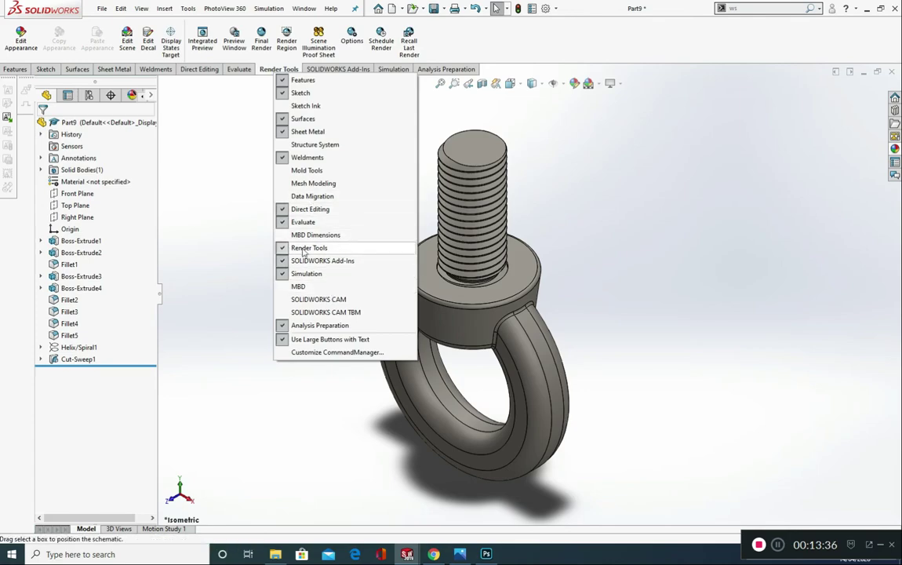
{"action": "left_click", "coordinate": [267, 73]}
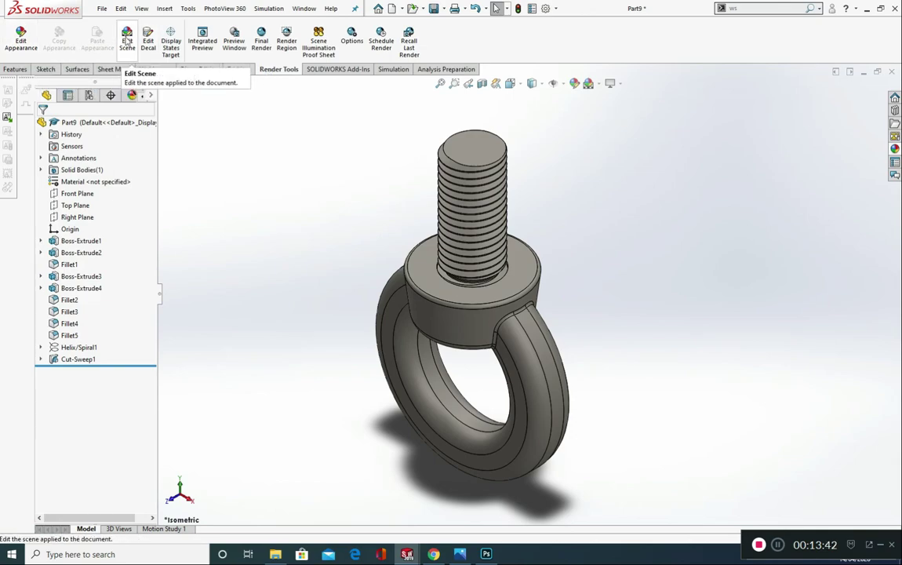
{"action": "left_click", "coordinate": [126, 41]}
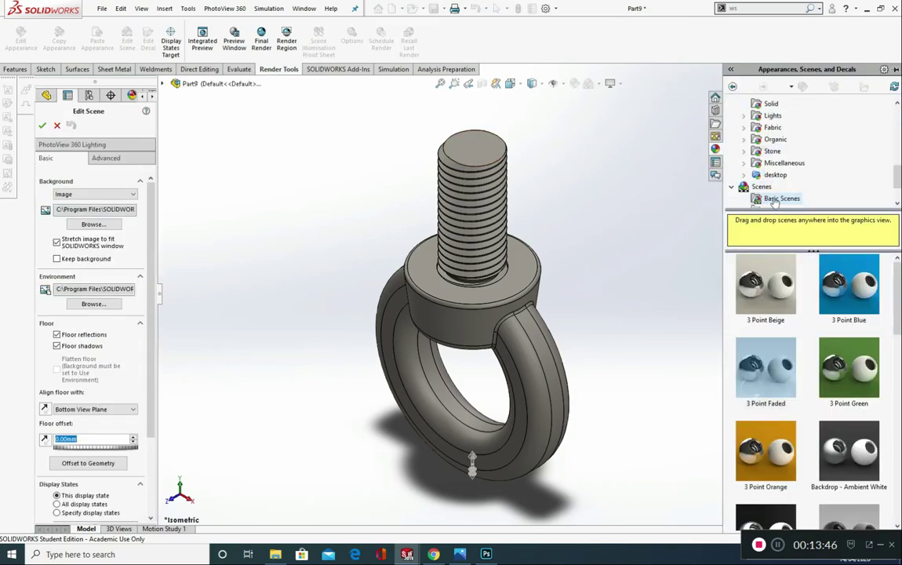
{"action": "scroll", "coordinate": [742, 157], "scroll_direction": "down", "scroll_amount": 1}
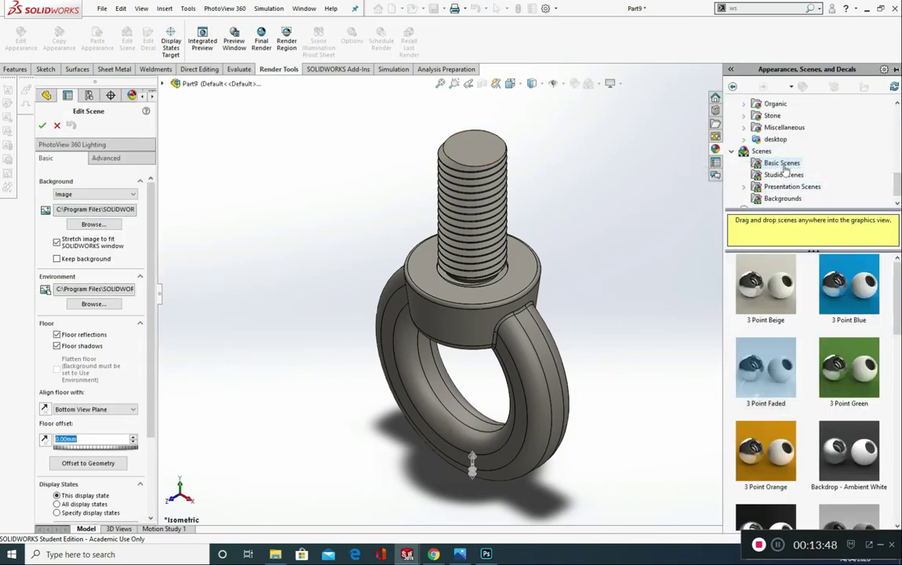
{"action": "scroll", "coordinate": [785, 335], "scroll_direction": "down", "scroll_amount": 3}
{"action": "scroll", "coordinate": [786, 335], "scroll_direction": "down", "scroll_amount": 3}
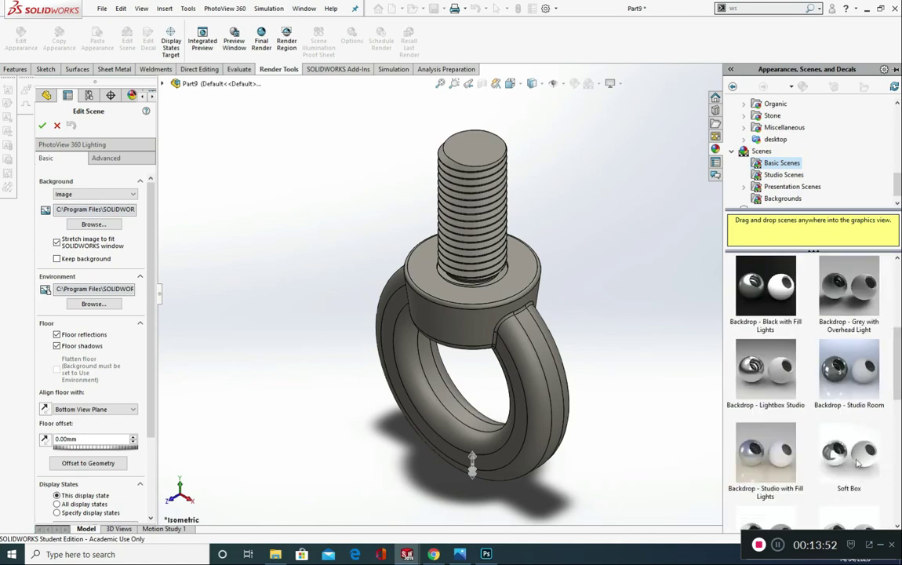
{"action": "left_click_drag", "start_coordinate": [857, 464], "coordinate": [652, 270]}
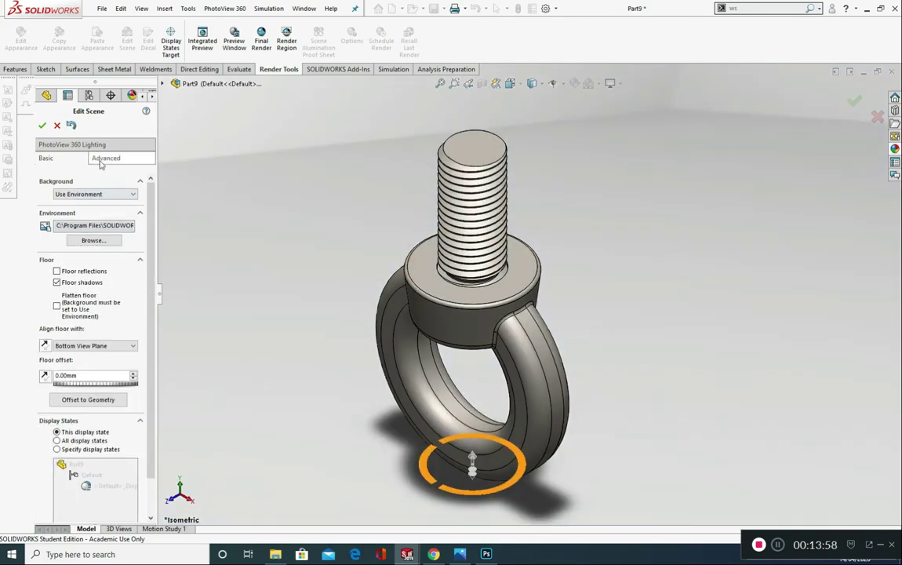
{"action": "left_click", "coordinate": [43, 127]}
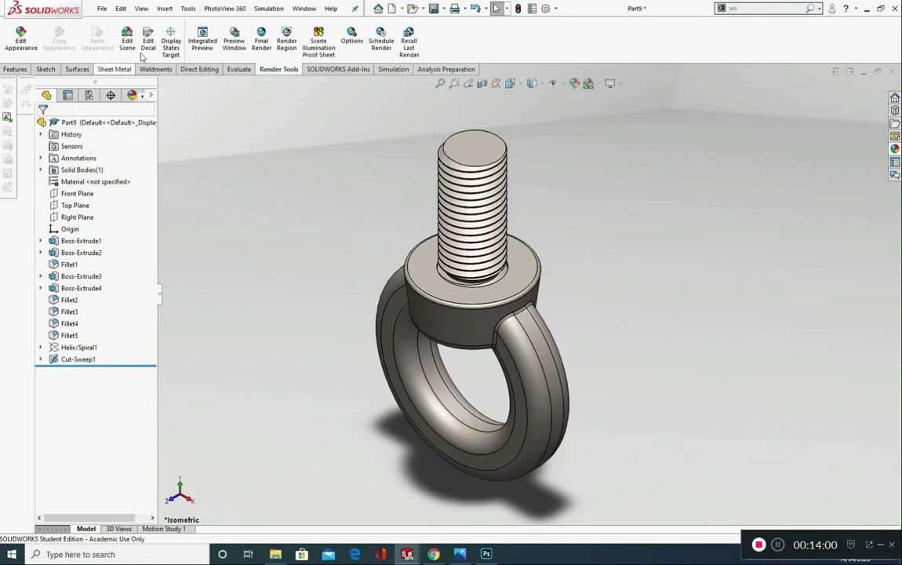
Step: Set up a render region framing the whole eye bolt and its shadow with some margin, and start the final render
{"action": "left_click", "coordinate": [292, 40]}
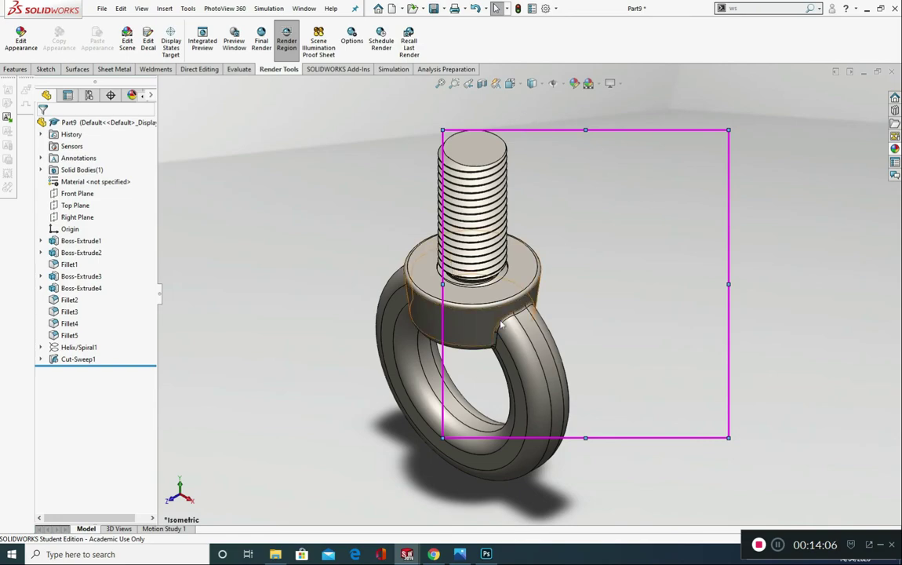
{"action": "left_click_drag", "start_coordinate": [418, 285], "coordinate": [310, 282]}
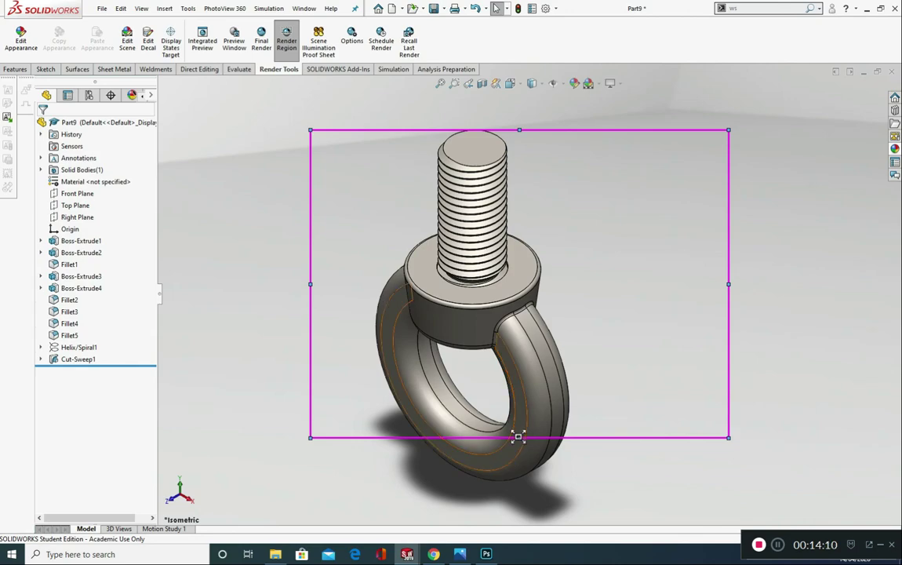
{"action": "left_click_drag", "start_coordinate": [518, 437], "coordinate": [520, 518]}
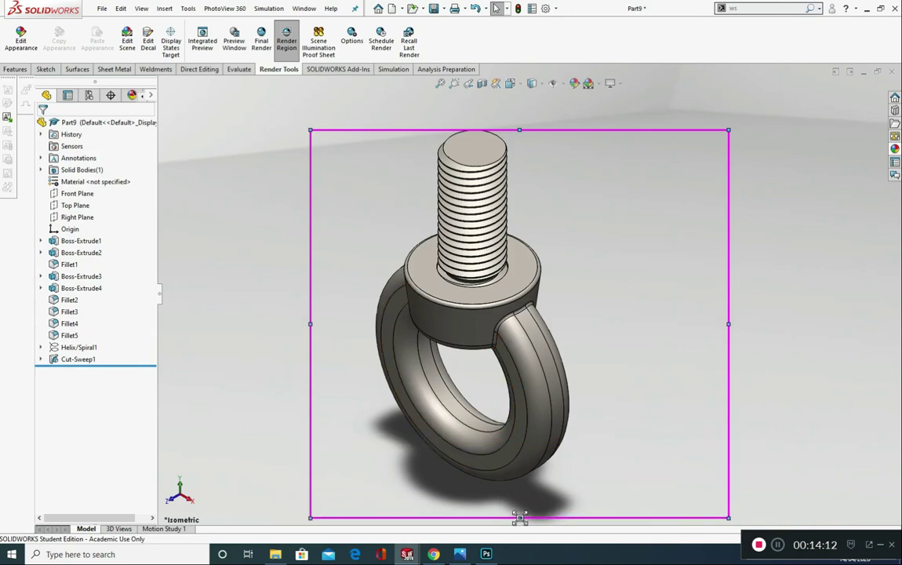
{"action": "scroll", "coordinate": [493, 369], "scroll_direction": "up", "scroll_amount": 1}
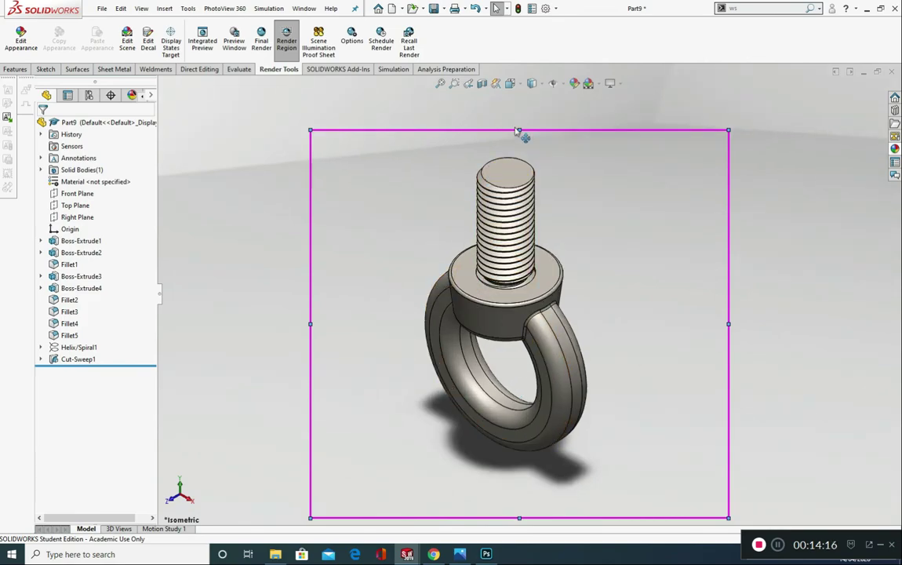
{"action": "left_click_drag", "start_coordinate": [518, 130], "coordinate": [520, 122]}
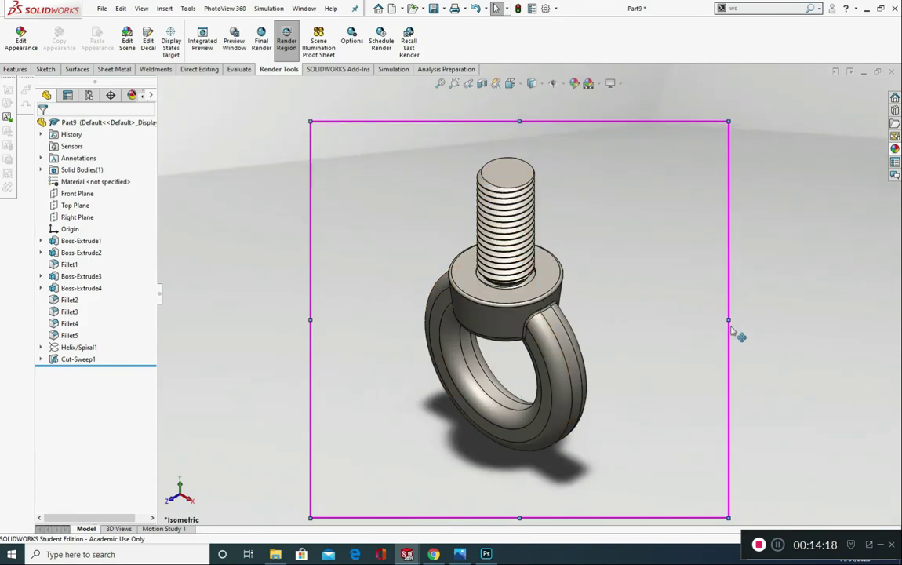
{"action": "left_click_drag", "start_coordinate": [730, 321], "coordinate": [648, 321]}
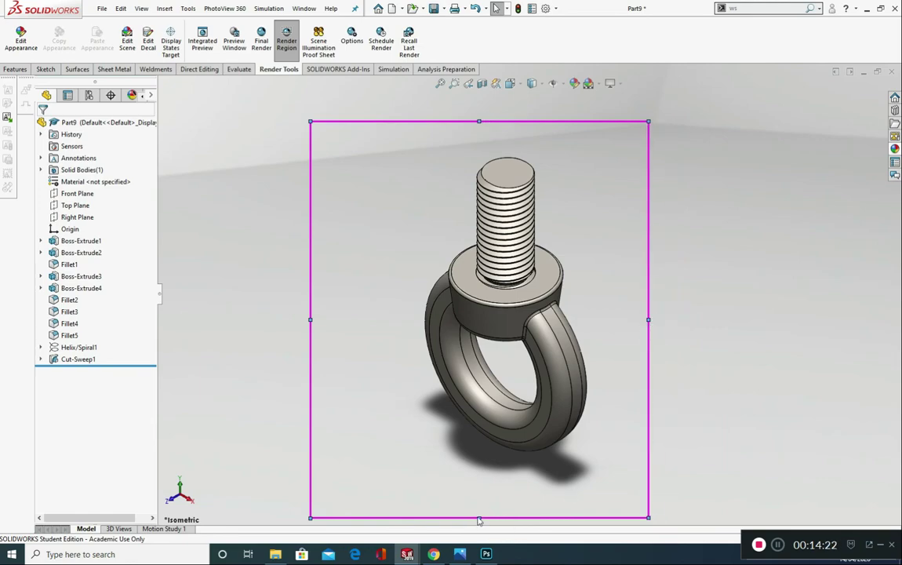
{"action": "left_click_drag", "start_coordinate": [479, 520], "coordinate": [479, 502]}
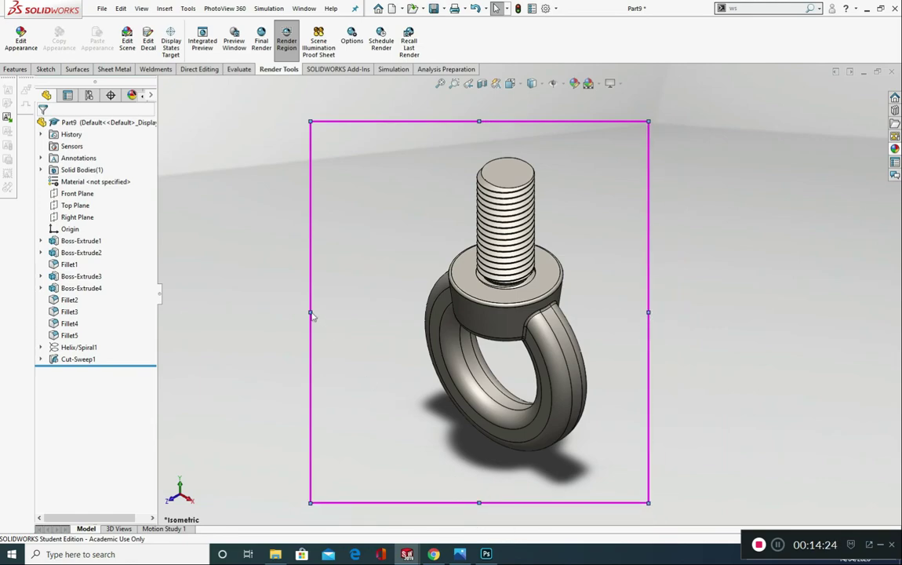
{"action": "left_click_drag", "start_coordinate": [311, 314], "coordinate": [347, 312]}
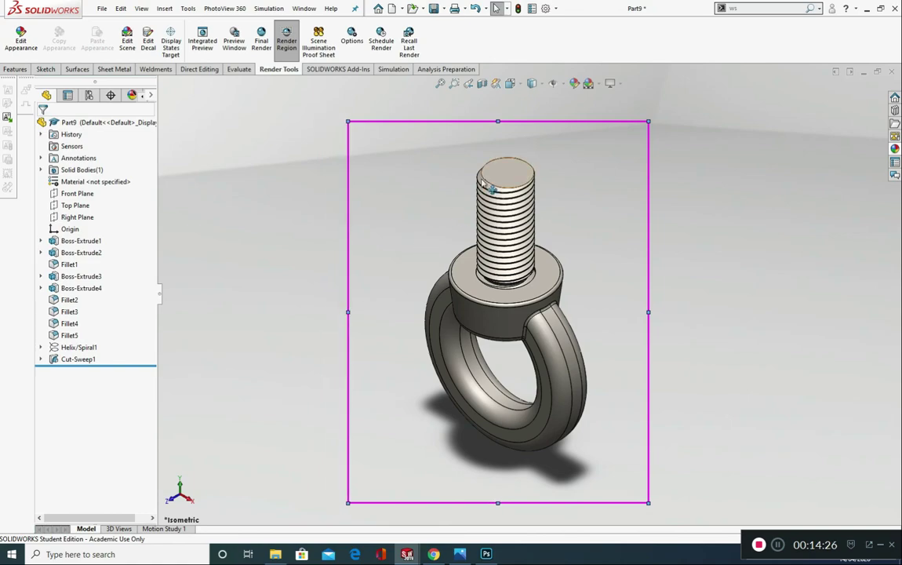
{"action": "left_click_drag", "start_coordinate": [498, 121], "coordinate": [498, 111]}
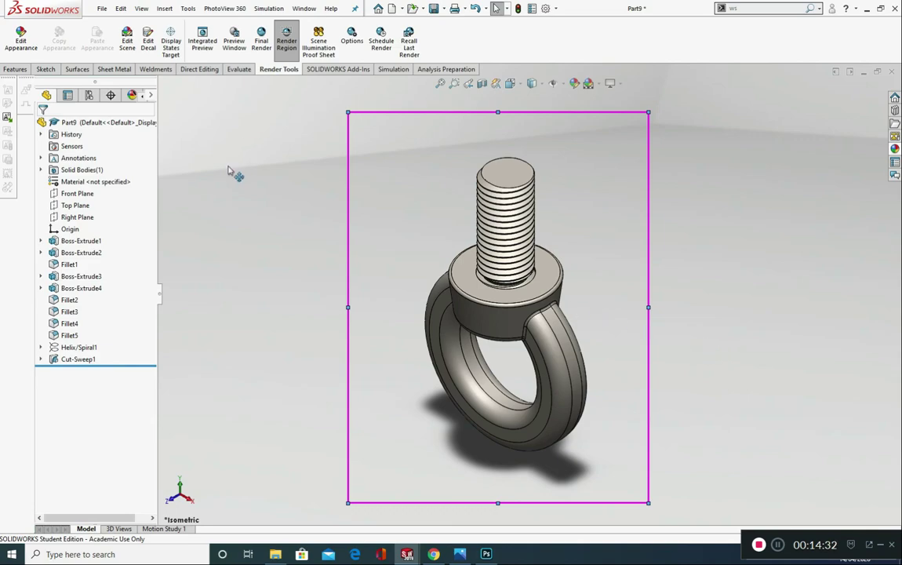
{"action": "left_click", "coordinate": [264, 43]}
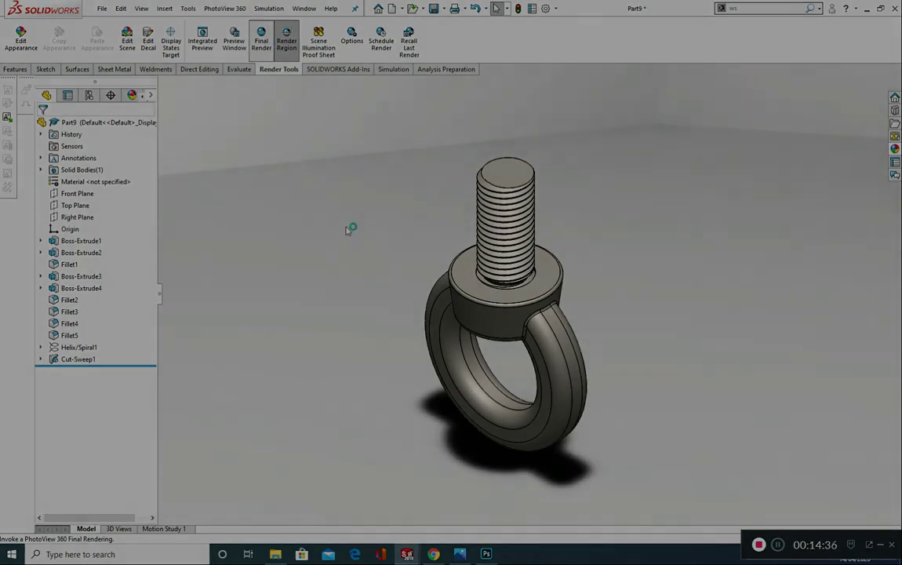